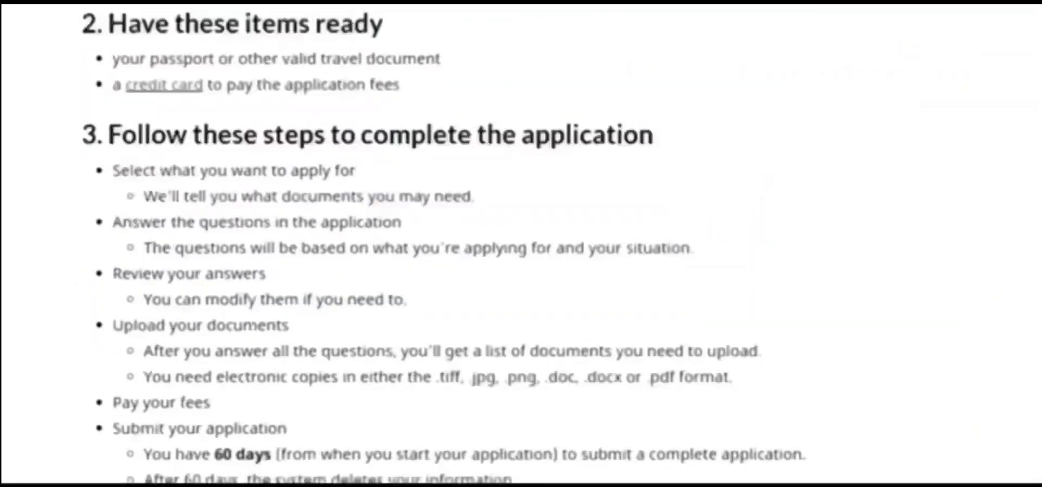
Confirm having read the application instructions and begin a new application
{"action": "scroll", "coordinate": [525, 241], "scroll_direction": "down", "scroll_amount": 5}
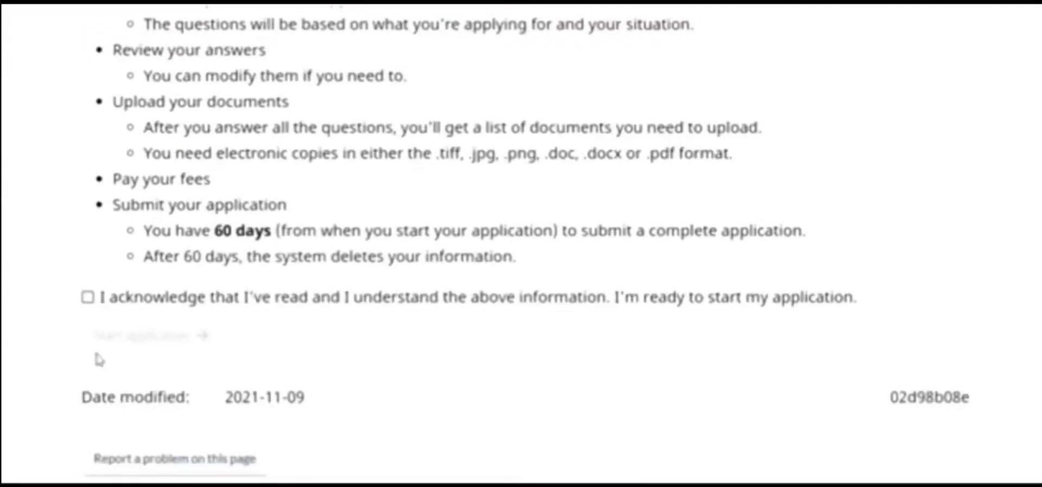
{"action": "left_click", "coordinate": [88, 298]}
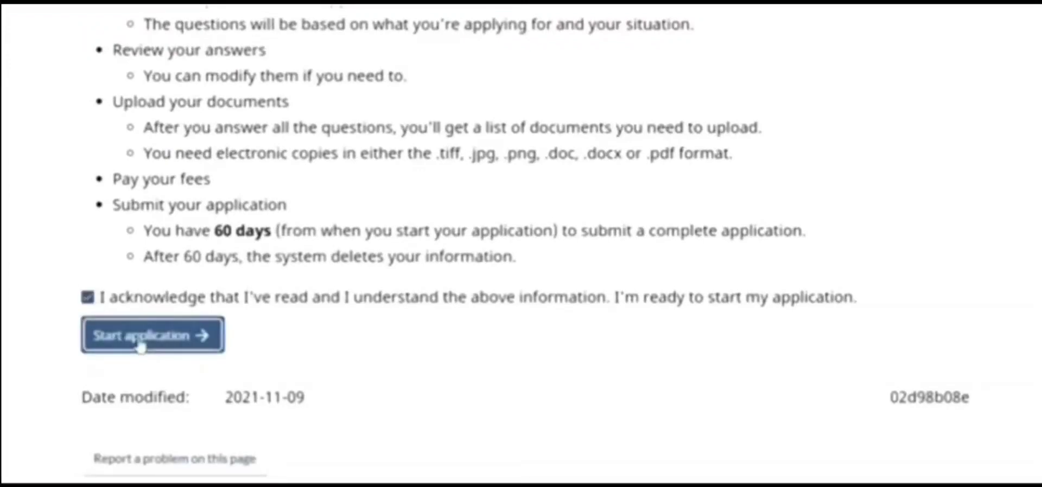
{"action": "left_click", "coordinate": [141, 342]}
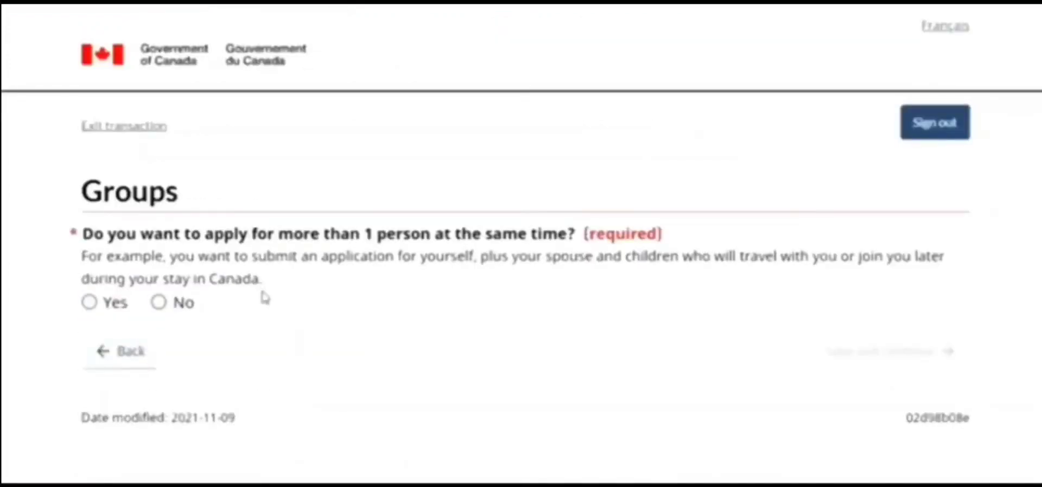
Answer No to applying for more than one person and save the Groups page
{"action": "left_click", "coordinate": [158, 303]}
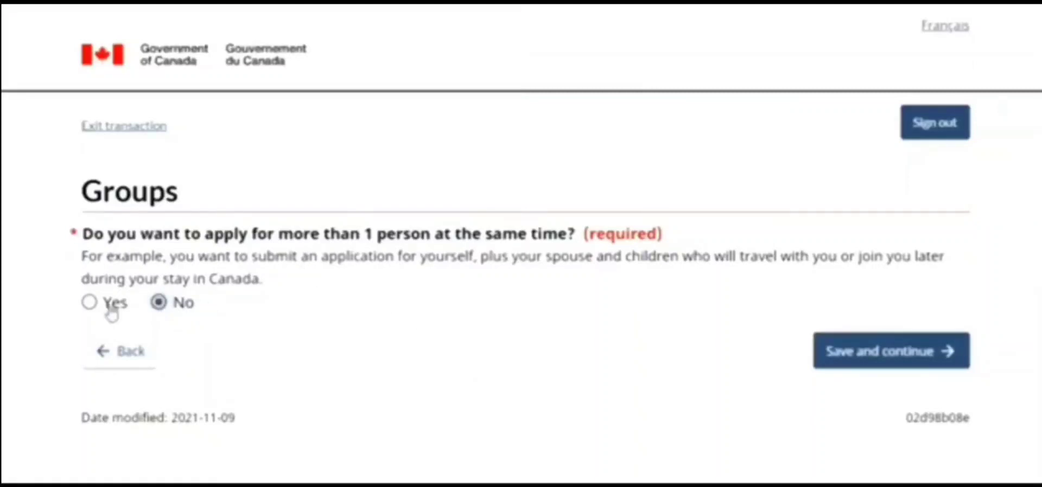
{"action": "left_click", "coordinate": [91, 304]}
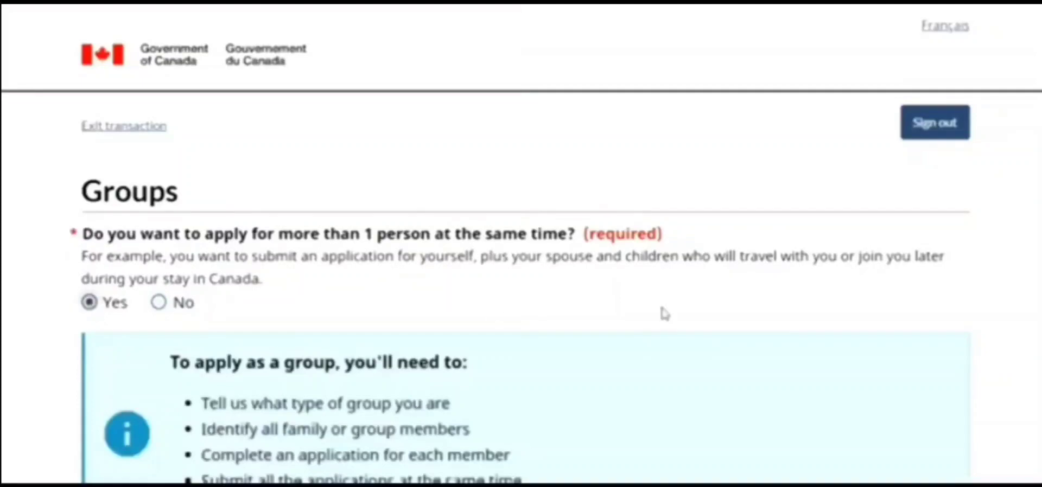
{"action": "scroll", "coordinate": [521, 244], "scroll_direction": "down", "scroll_amount": 6}
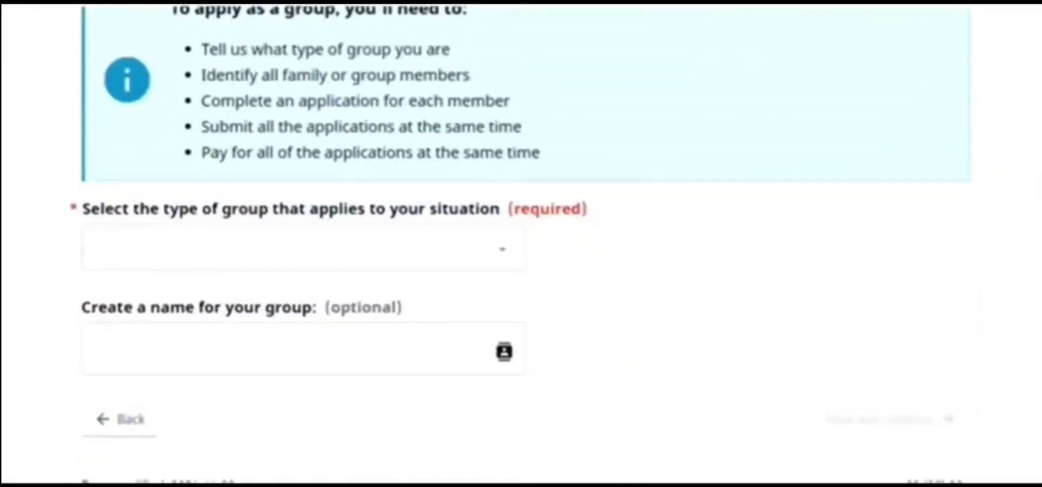
{"action": "scroll", "coordinate": [109, 269], "scroll_direction": "up", "scroll_amount": 6}
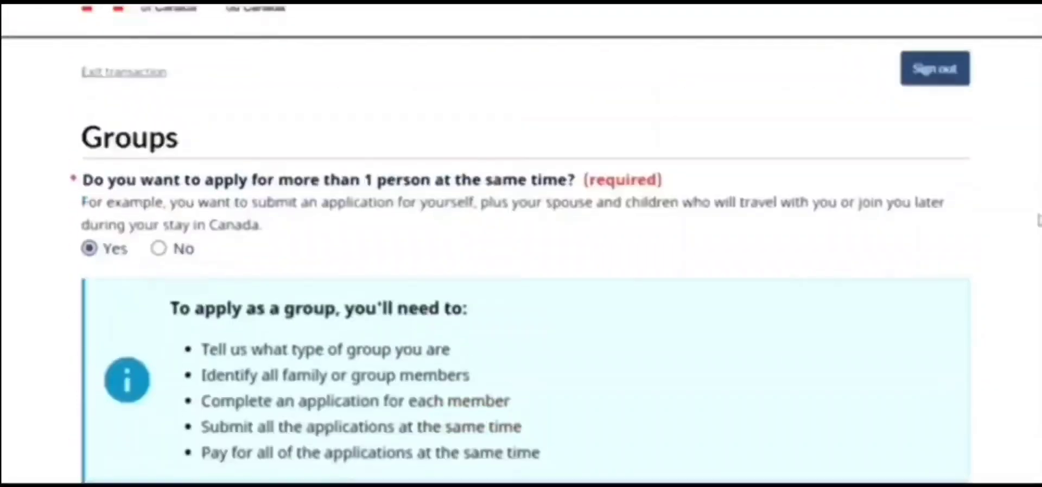
{"action": "left_click", "coordinate": [158, 256]}
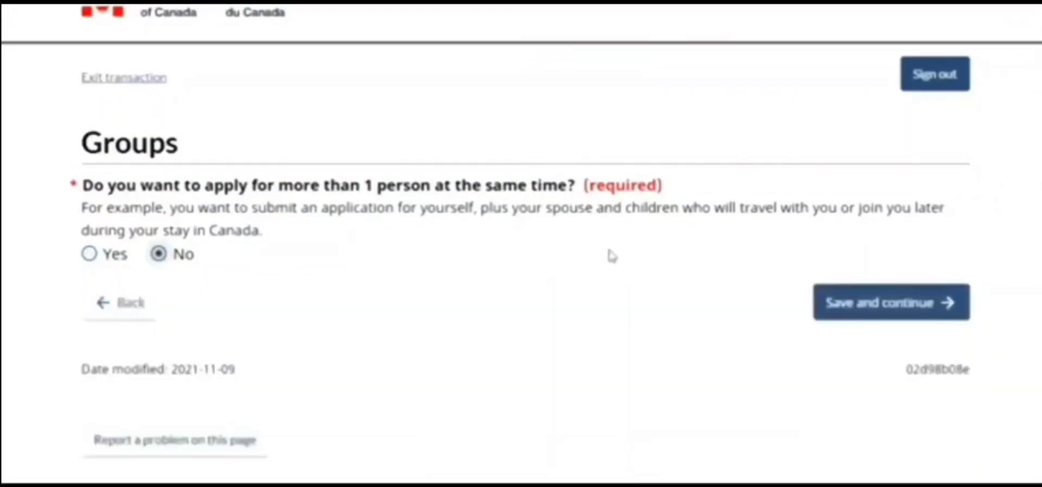
{"action": "left_click", "coordinate": [875, 303]}
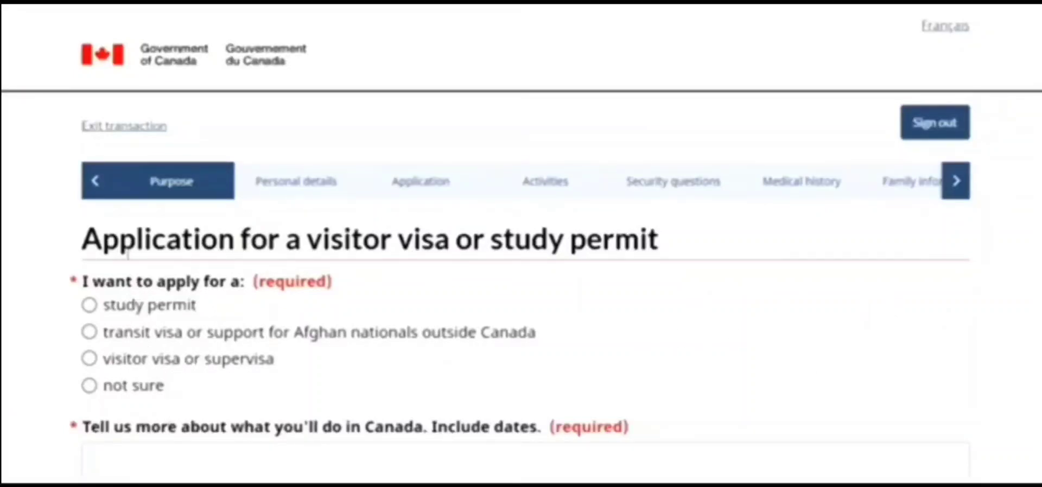
Choose study permit, then the visitor visa to study under 6 months option
{"action": "left_click", "coordinate": [88, 314]}
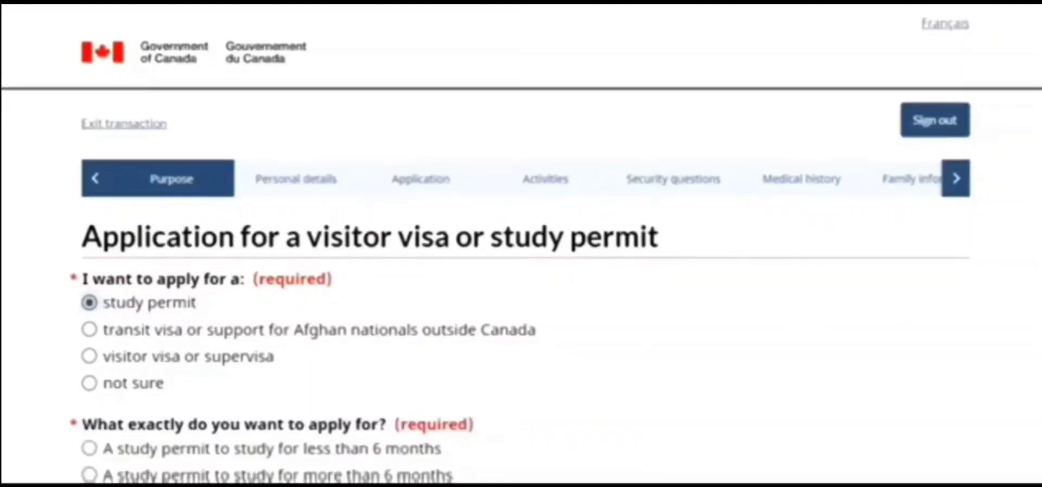
{"action": "scroll", "coordinate": [478, 304], "scroll_direction": "down", "scroll_amount": 4}
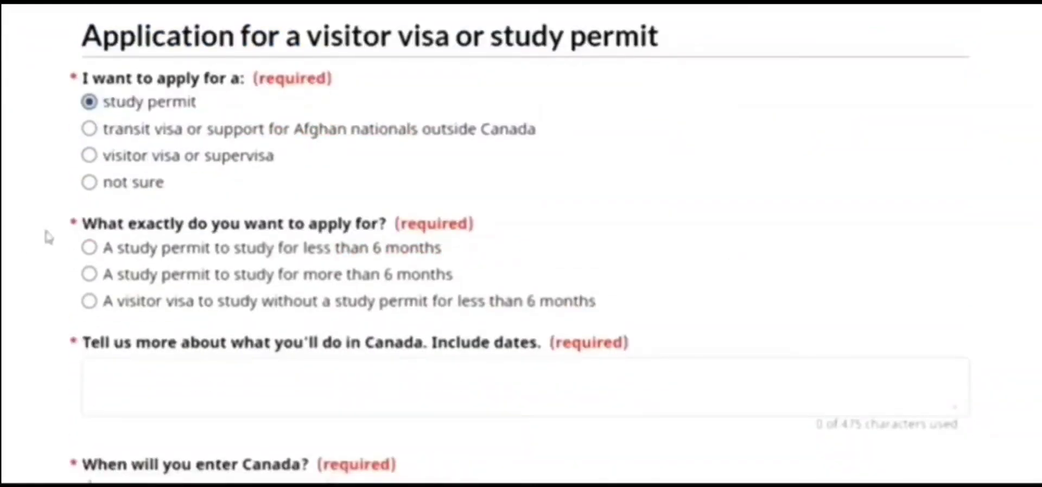
{"action": "left_click", "coordinate": [88, 275]}
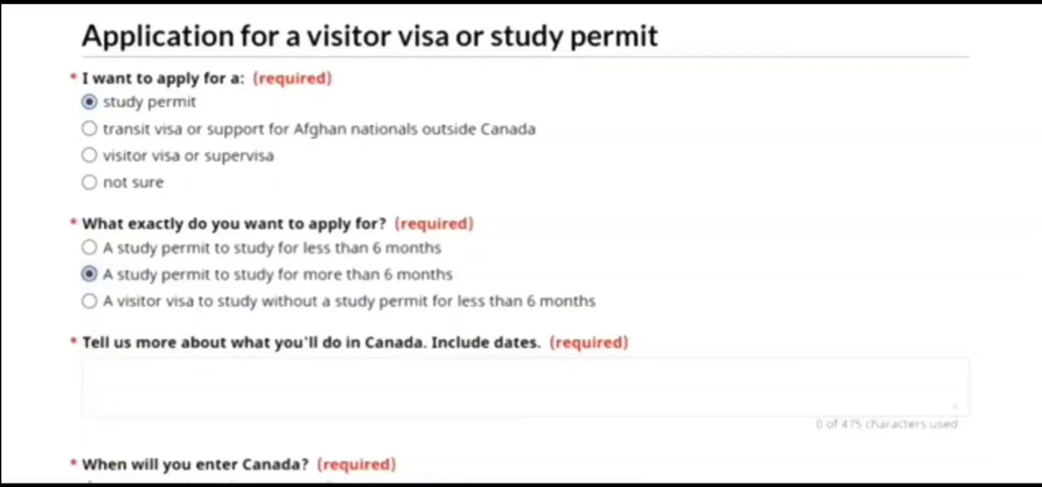
{"action": "scroll", "coordinate": [521, 245], "scroll_direction": "down", "scroll_amount": 3}
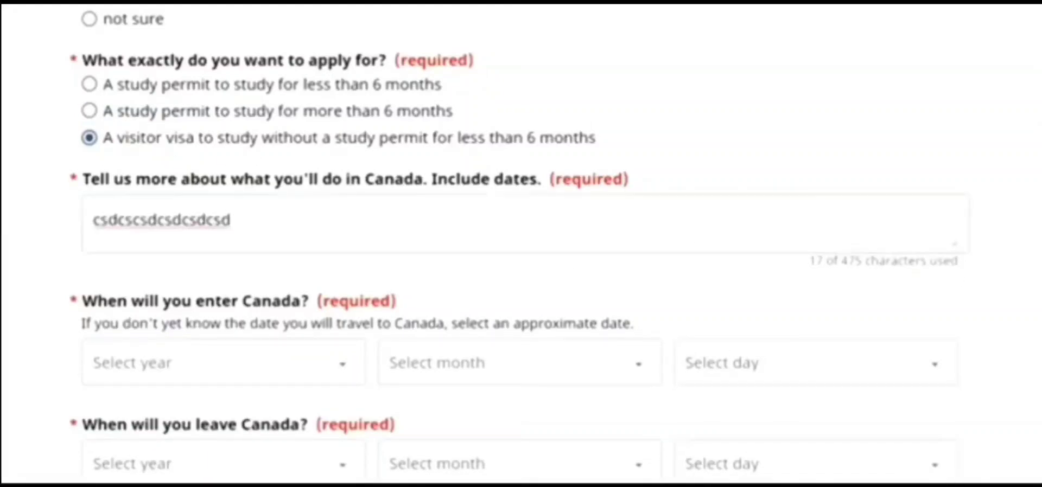
{"action": "scroll", "coordinate": [575, 223], "scroll_direction": "down", "scroll_amount": 4}
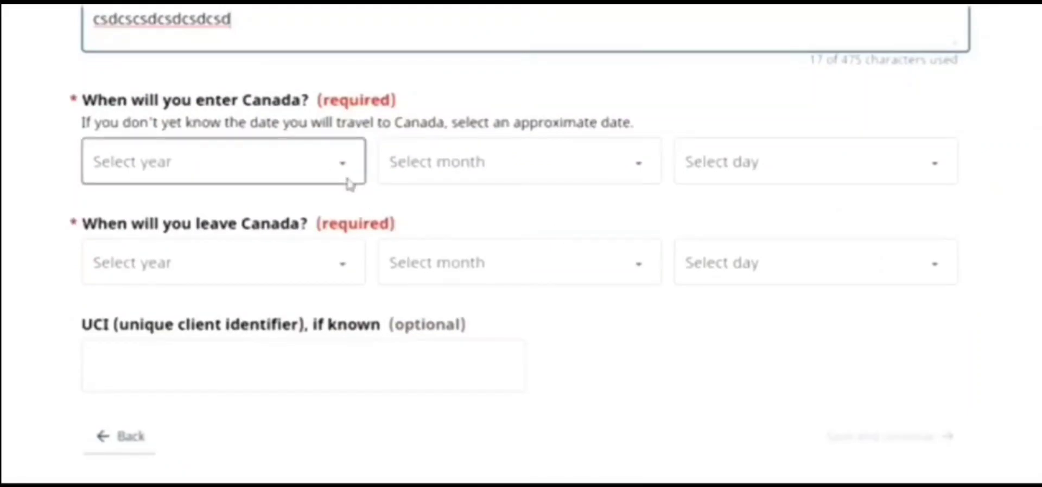
Set the entry date to 1 May 2022
{"action": "left_click", "coordinate": [349, 183]}
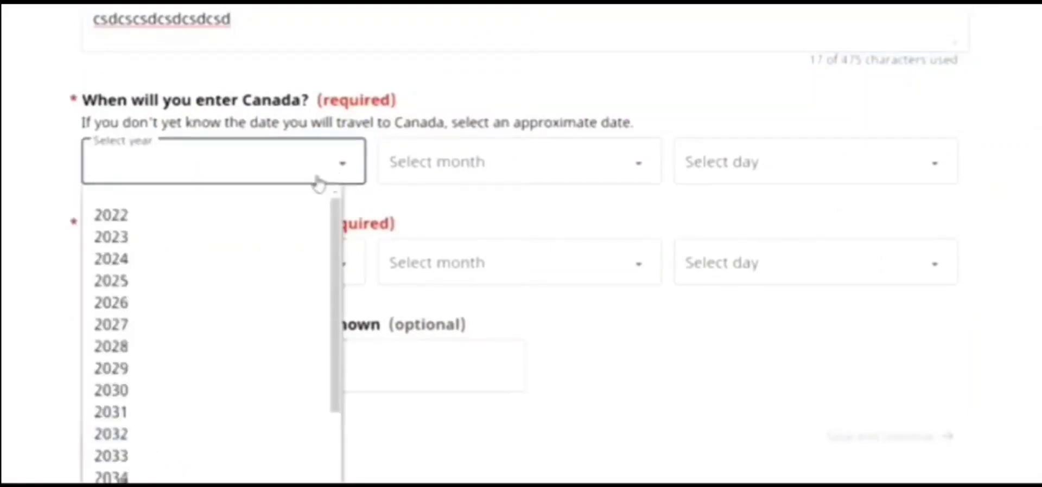
{"action": "left_click", "coordinate": [292, 219]}
{"action": "left_click", "coordinate": [465, 163]}
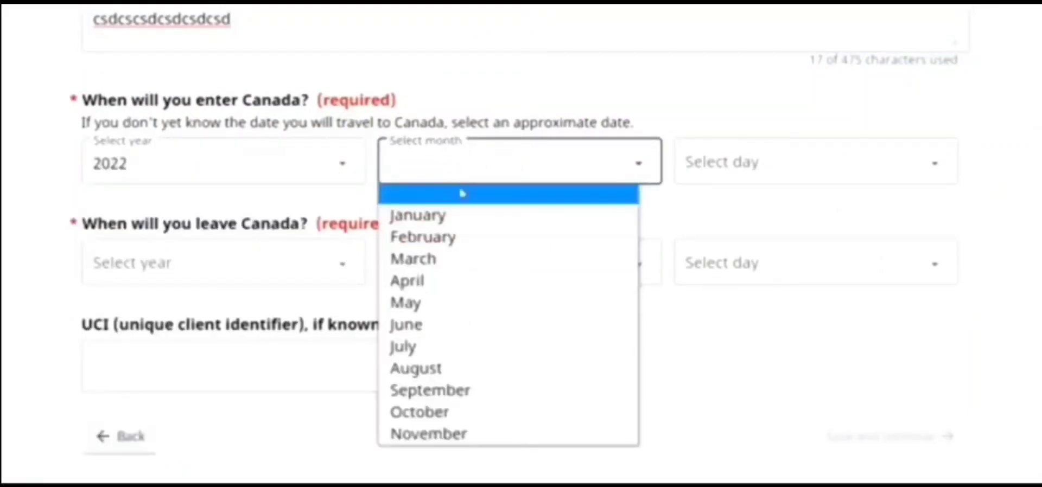
{"action": "left_click", "coordinate": [429, 304]}
{"action": "left_click", "coordinate": [709, 172]}
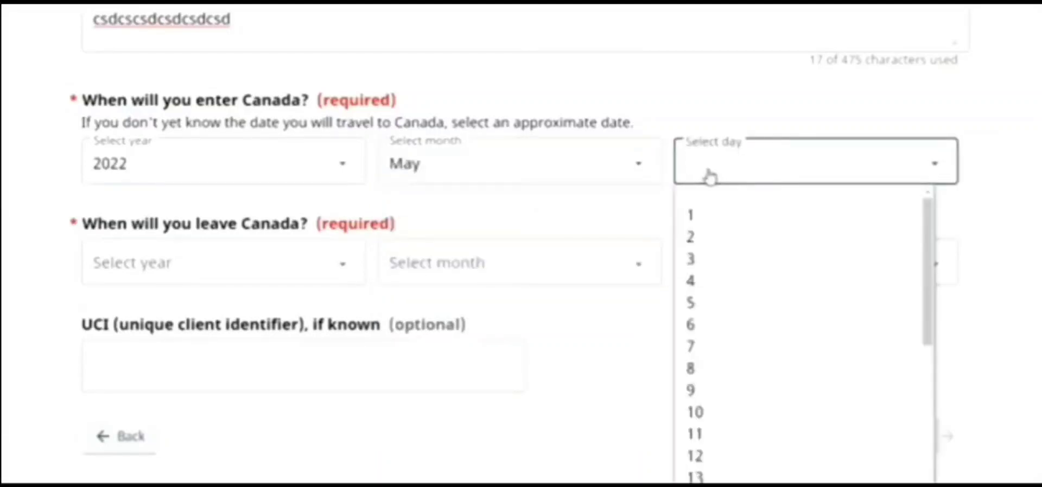
{"action": "left_click", "coordinate": [709, 224]}
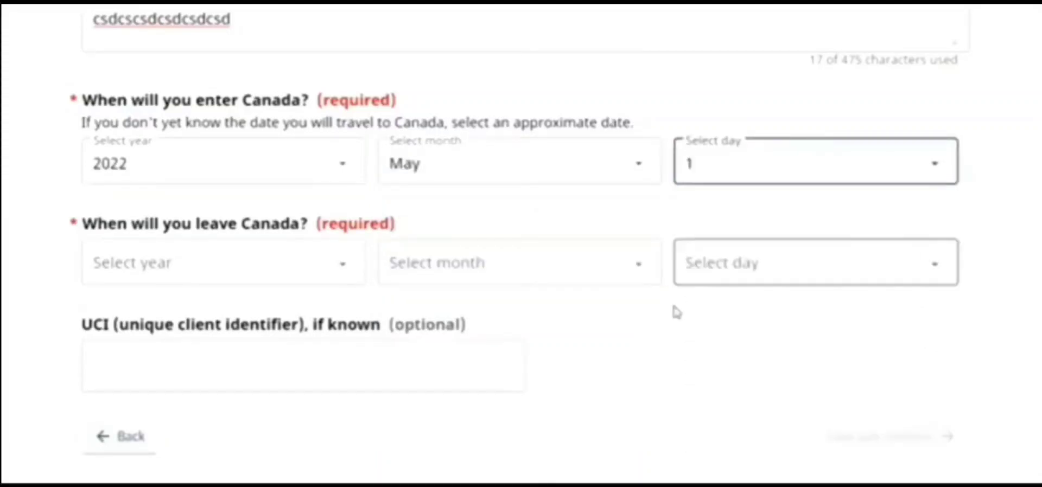
Set the leave date to 1 May 2024 and save the purpose answers
{"action": "left_click", "coordinate": [701, 255]}
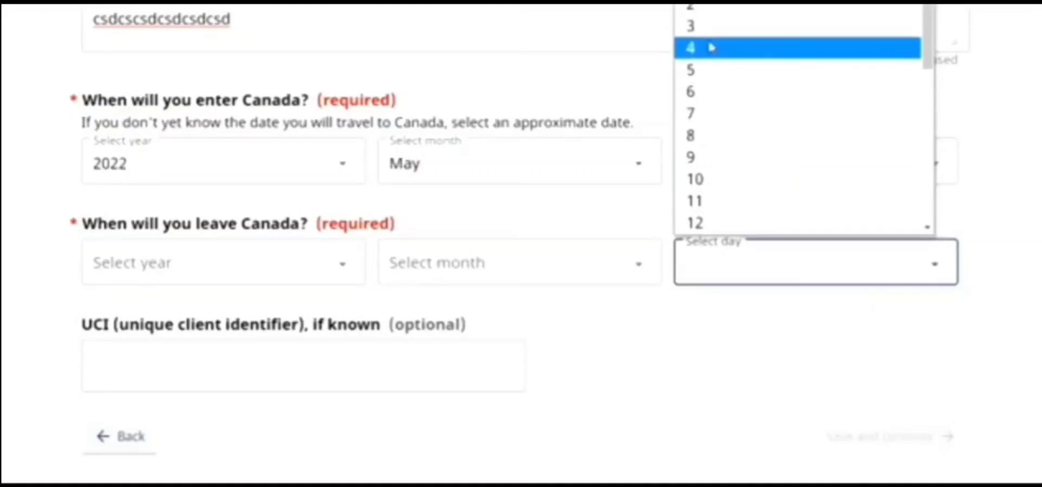
{"action": "left_click", "coordinate": [702, 1]}
{"action": "left_click", "coordinate": [568, 263]}
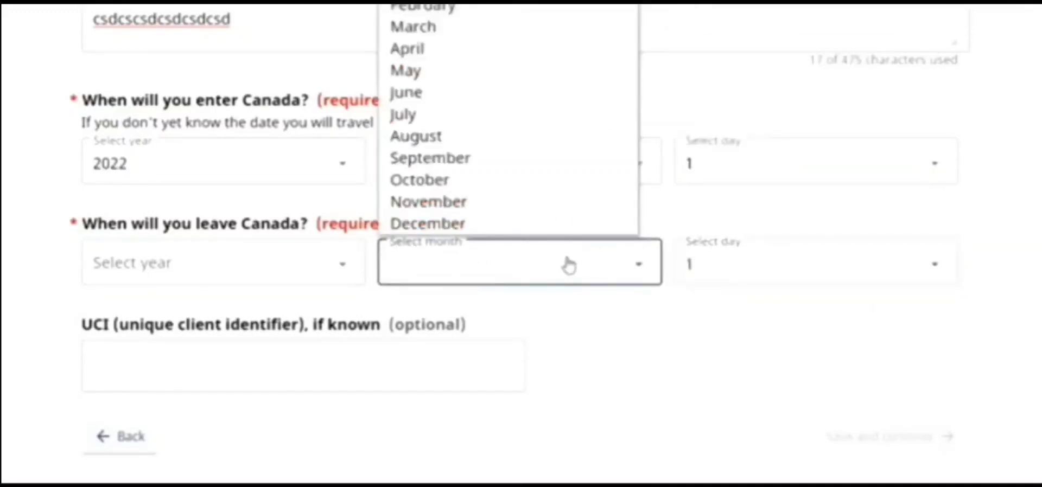
{"action": "left_click", "coordinate": [473, 67]}
{"action": "left_click", "coordinate": [350, 265]}
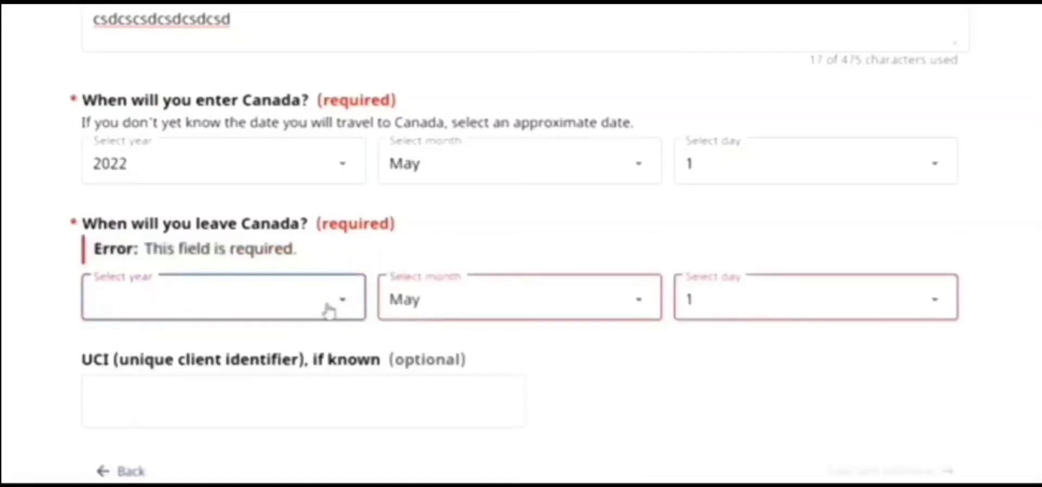
{"action": "left_click", "coordinate": [329, 307]}
{"action": "left_click", "coordinate": [190, 28]}
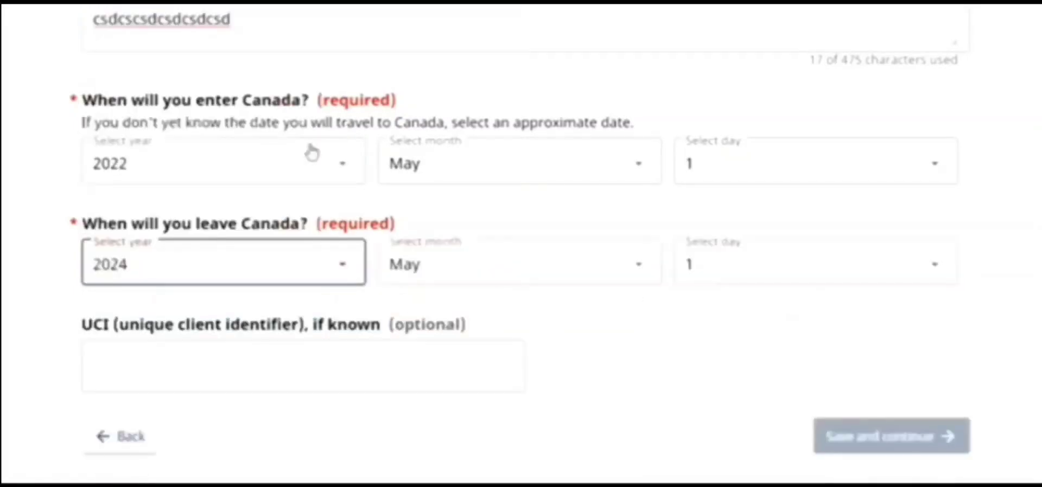
{"action": "left_click", "coordinate": [423, 374]}
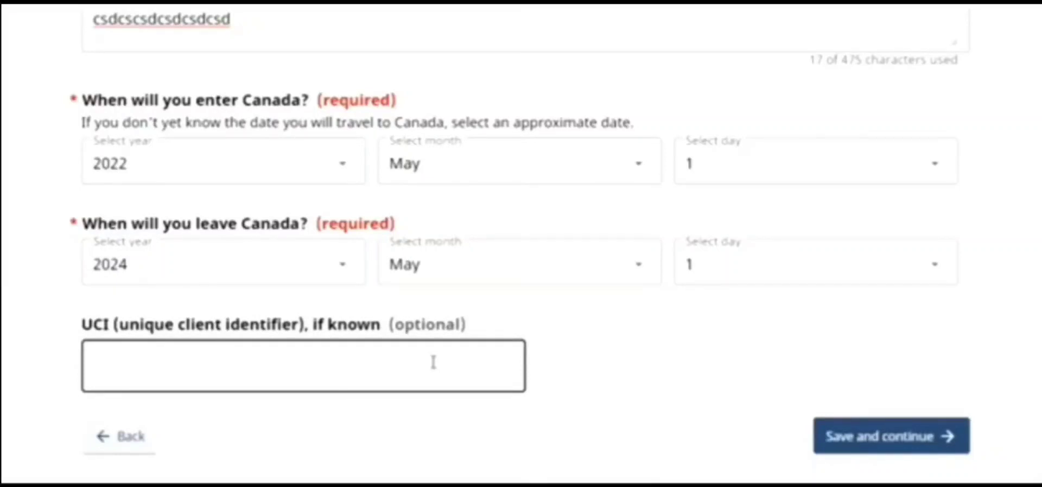
{"action": "left_click", "coordinate": [888, 446]}
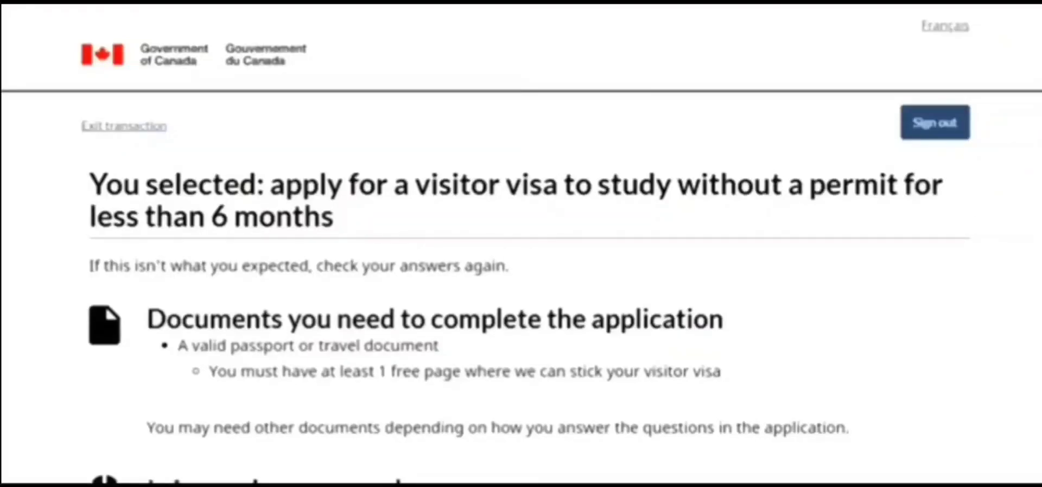
Continue past the summary, answer No to the Representative question, and save
{"action": "scroll", "coordinate": [521, 244], "scroll_direction": "down", "scroll_amount": 7}
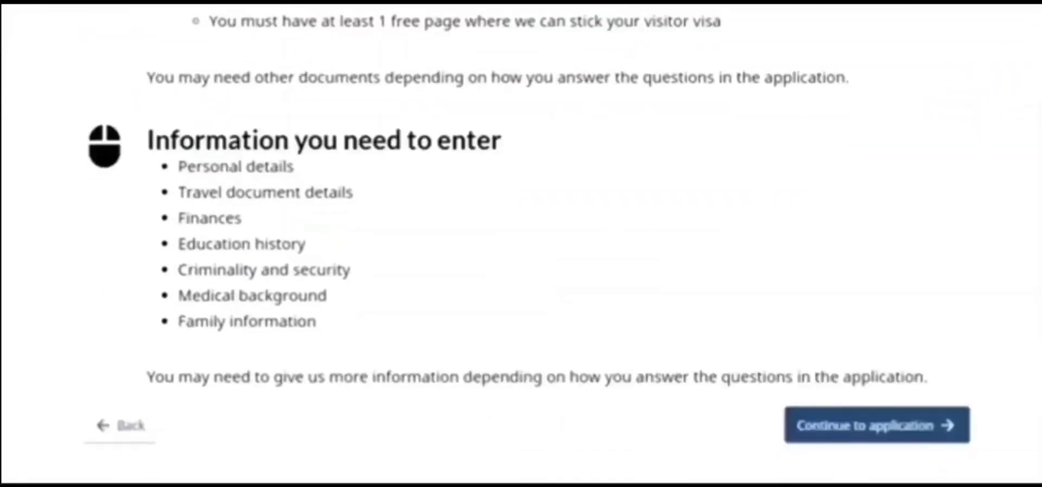
{"action": "left_click", "coordinate": [850, 377]}
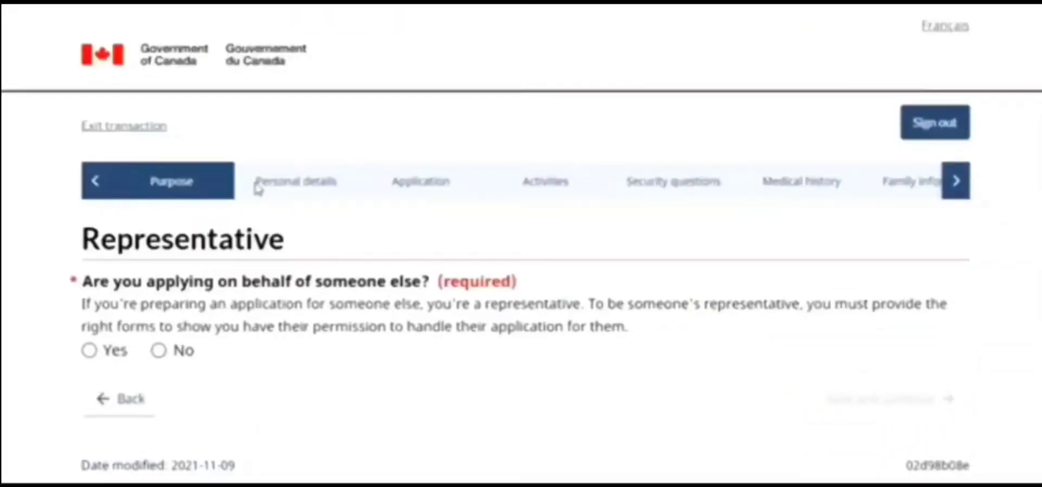
{"action": "left_click", "coordinate": [159, 351]}
{"action": "left_click", "coordinate": [857, 399]}
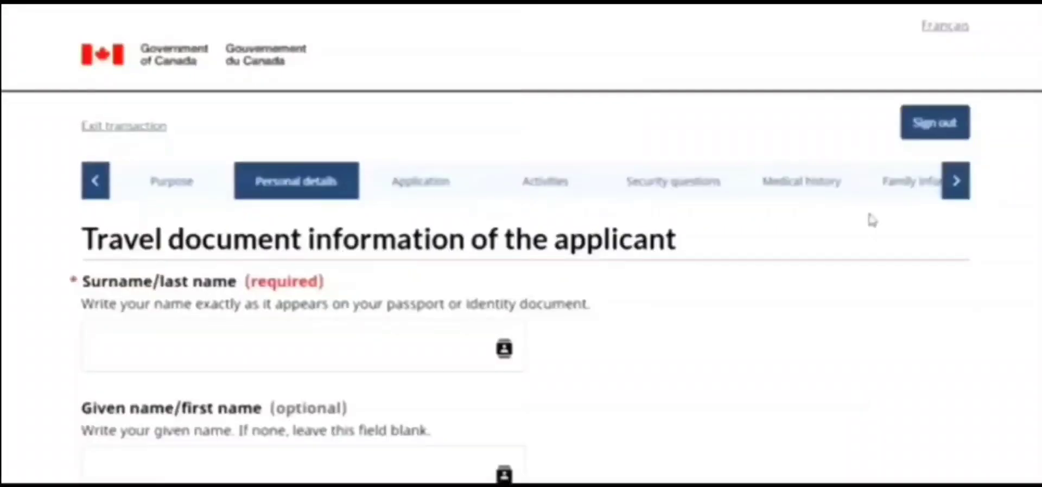
Select Male as the applicant's gender and save the personal details
{"action": "scroll", "coordinate": [521, 244], "scroll_direction": "down", "scroll_amount": 3}
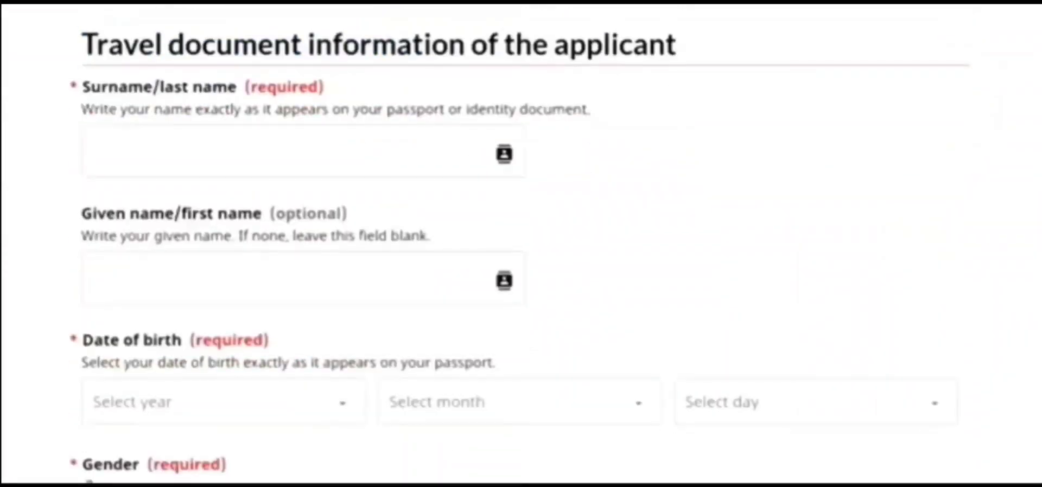
{"action": "scroll", "coordinate": [521, 245], "scroll_direction": "down", "scroll_amount": 1}
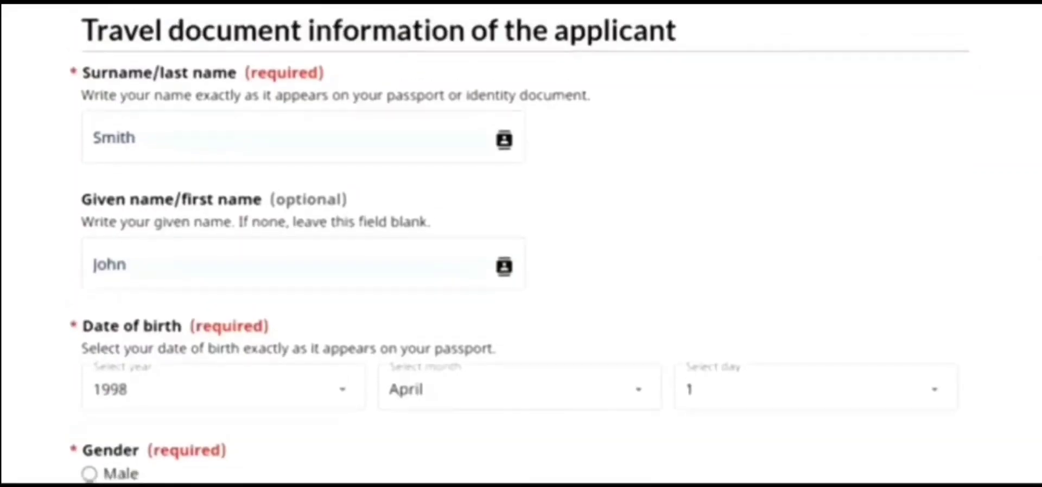
{"action": "scroll", "coordinate": [231, 284], "scroll_direction": "down", "scroll_amount": 4}
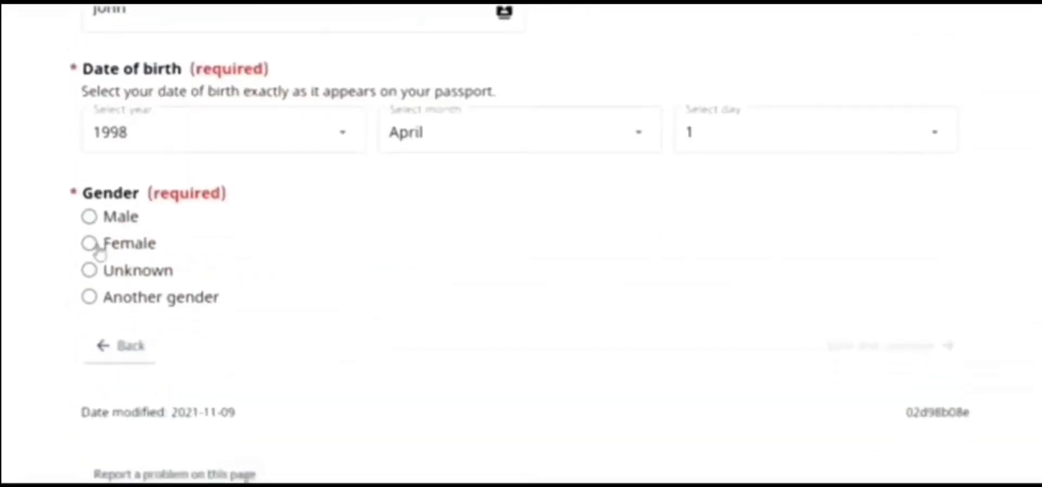
{"action": "left_click", "coordinate": [89, 217]}
{"action": "left_click", "coordinate": [867, 350]}
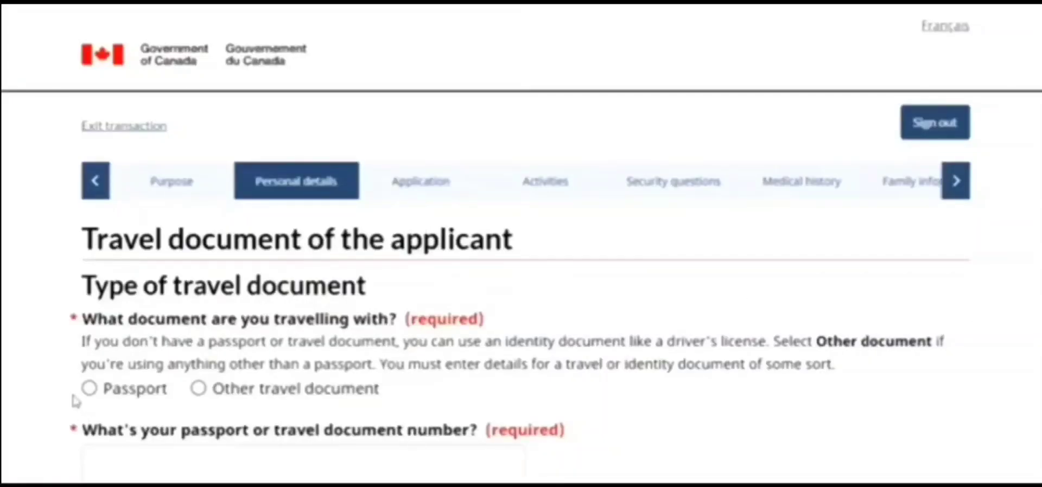
Record a Regular passport with country code IND (India) and India nationality
{"action": "left_click", "coordinate": [89, 389]}
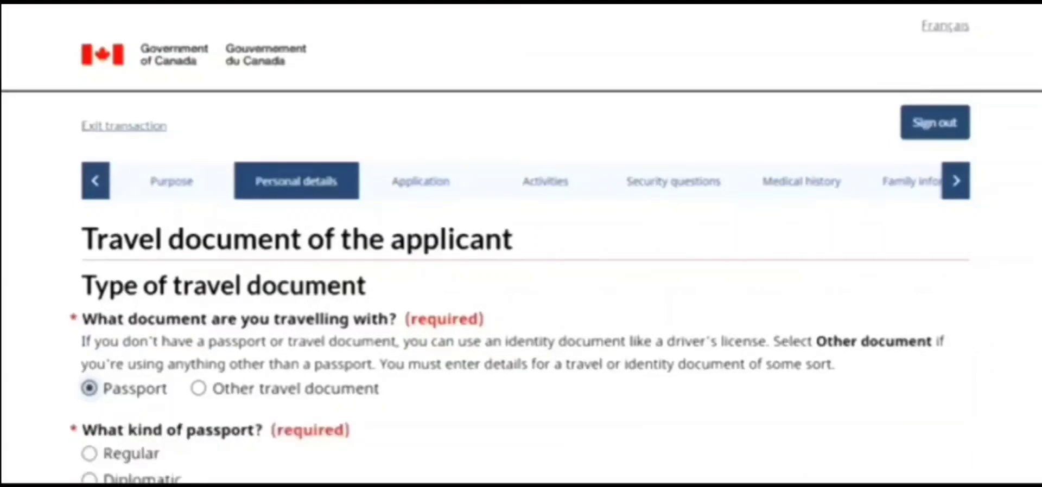
{"action": "scroll", "coordinate": [521, 244], "scroll_direction": "down", "scroll_amount": 6}
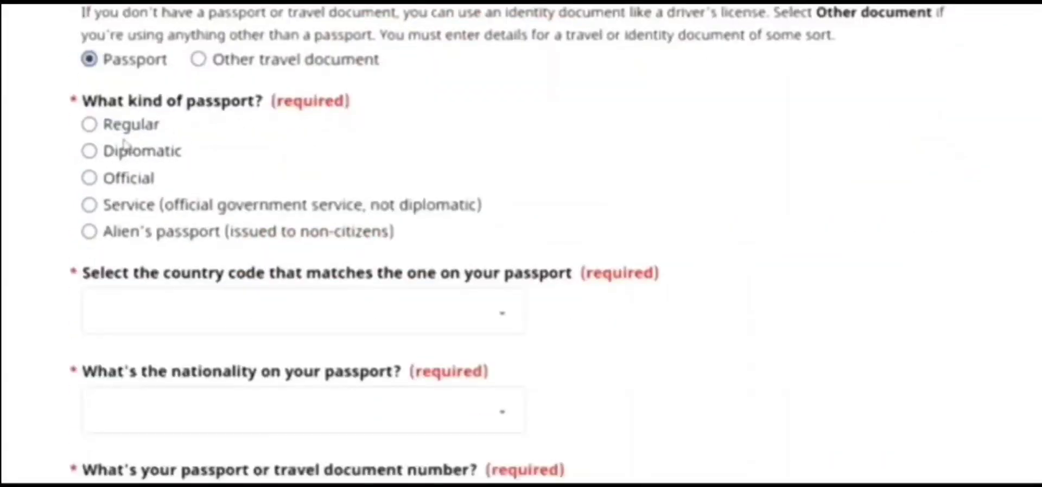
{"action": "left_click", "coordinate": [90, 124]}
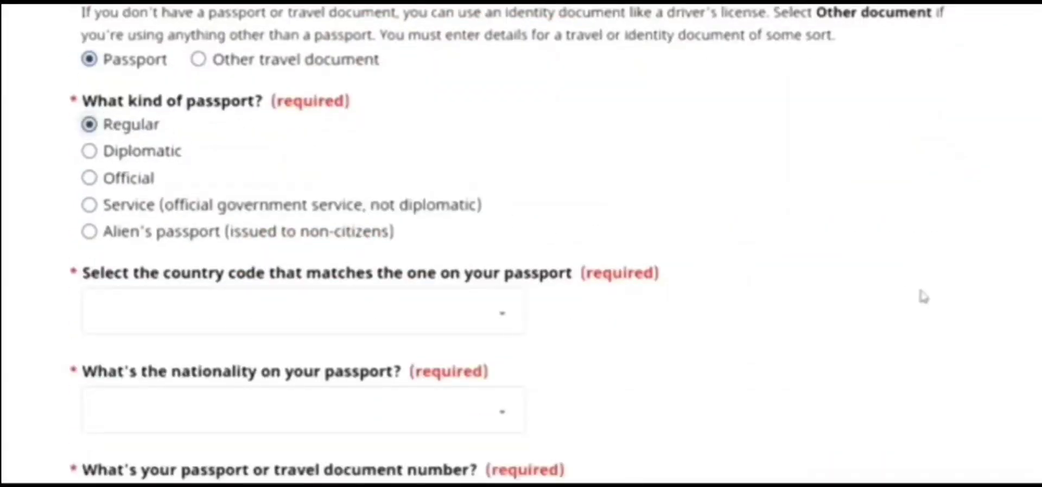
{"action": "scroll", "coordinate": [434, 244], "scroll_direction": "down", "scroll_amount": 3}
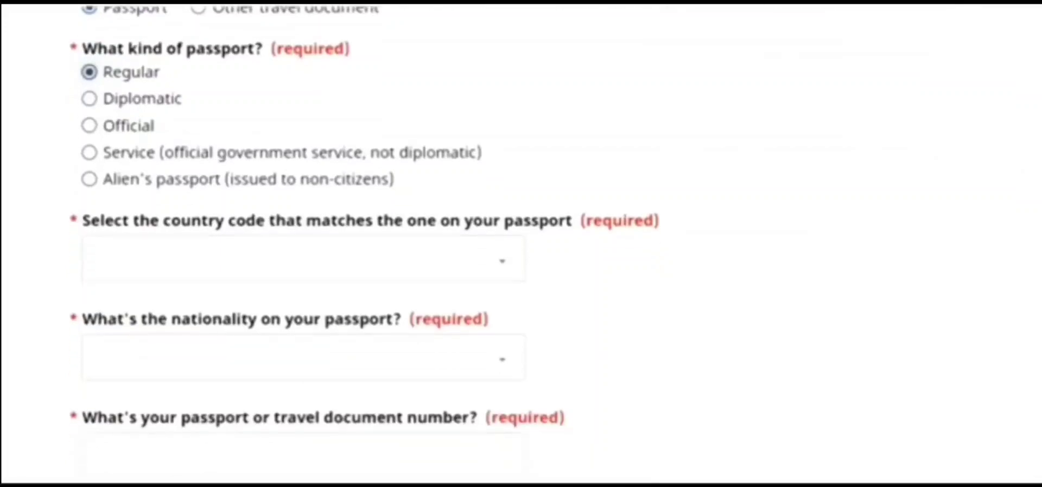
{"action": "left_click", "coordinate": [445, 194]}
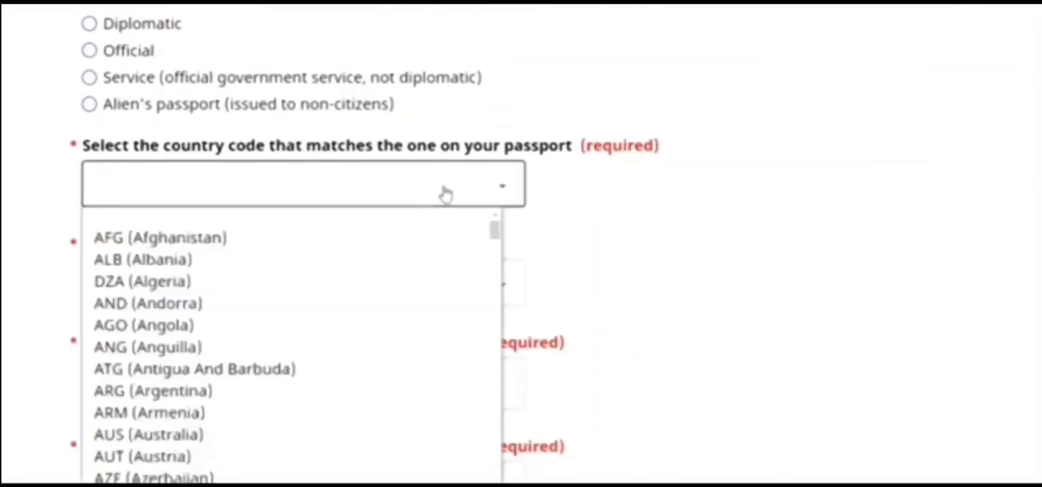
{"action": "key", "text": "i"}
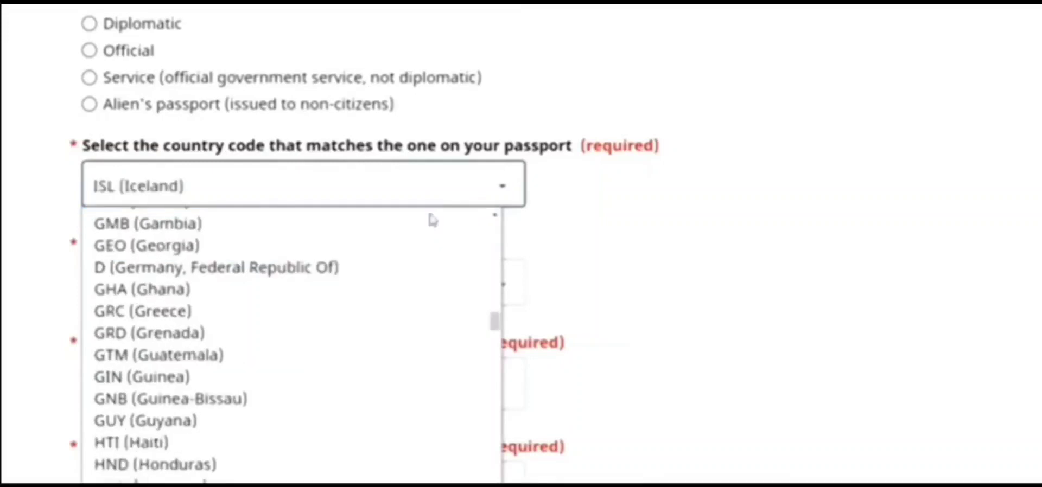
{"action": "key", "text": "n"}
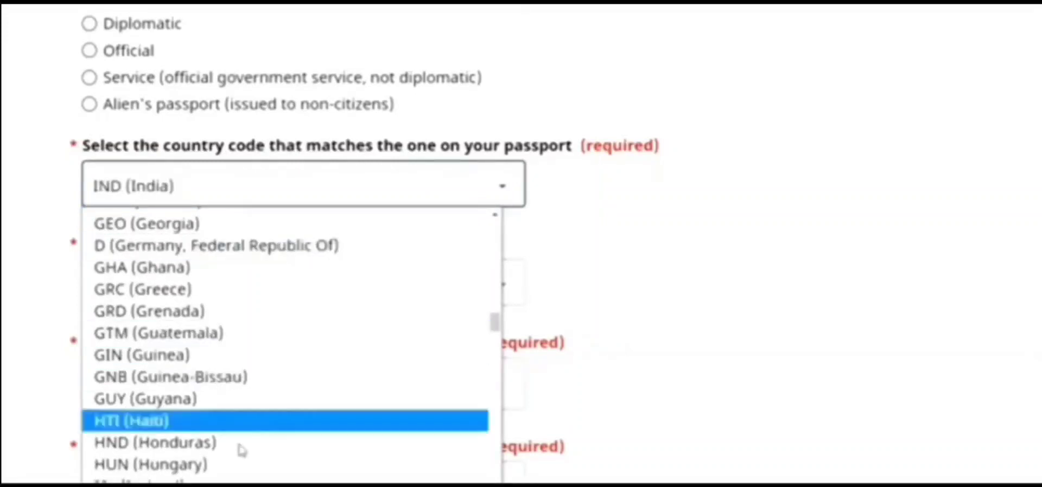
{"action": "left_click", "coordinate": [228, 485]}
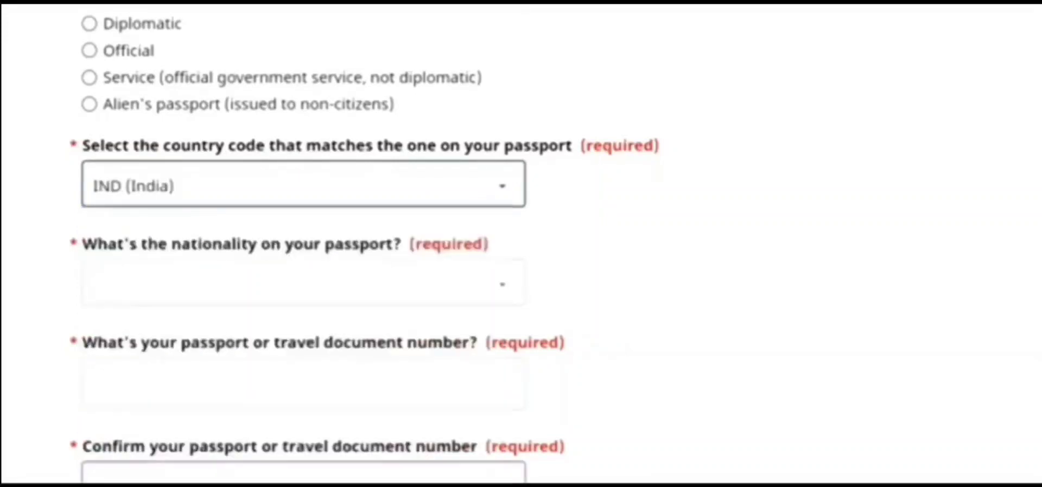
{"action": "left_click", "coordinate": [280, 289]}
{"action": "key", "text": "i"}
{"action": "key", "text": "n"}
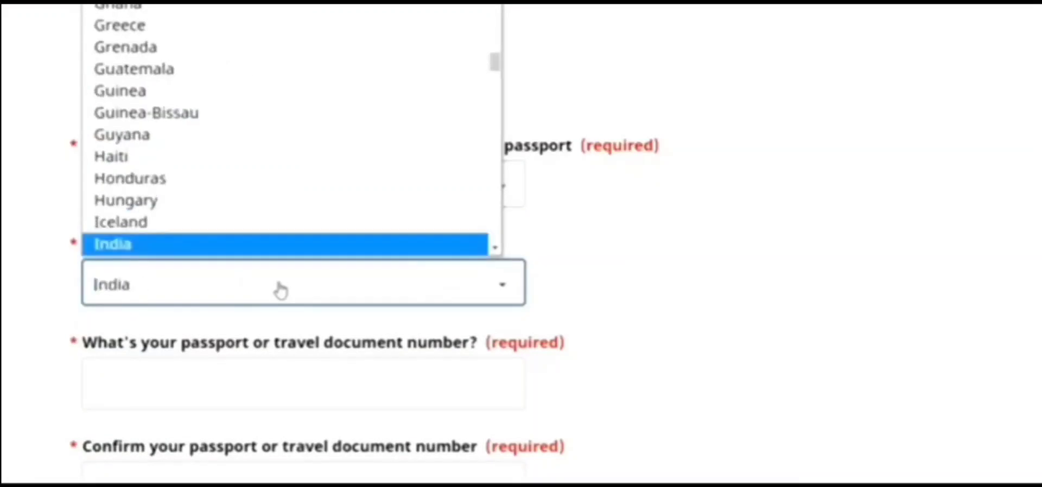
{"action": "left_click", "coordinate": [261, 204]}
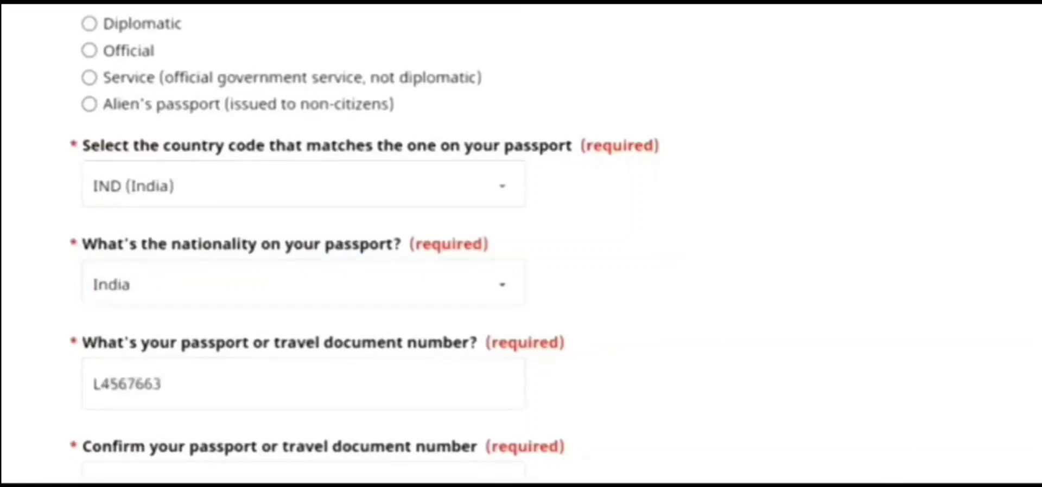
Enter and confirm the passport number
{"action": "left_click", "coordinate": [161, 385]}
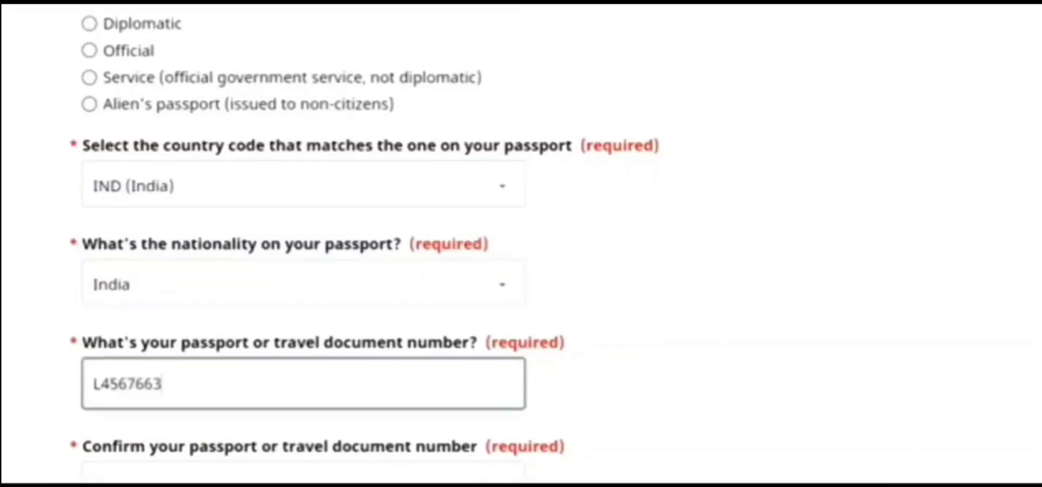
{"action": "right_click", "coordinate": [829, 213]}
{"action": "scroll", "coordinate": [770, 170], "scroll_direction": "down", "scroll_amount": 4}
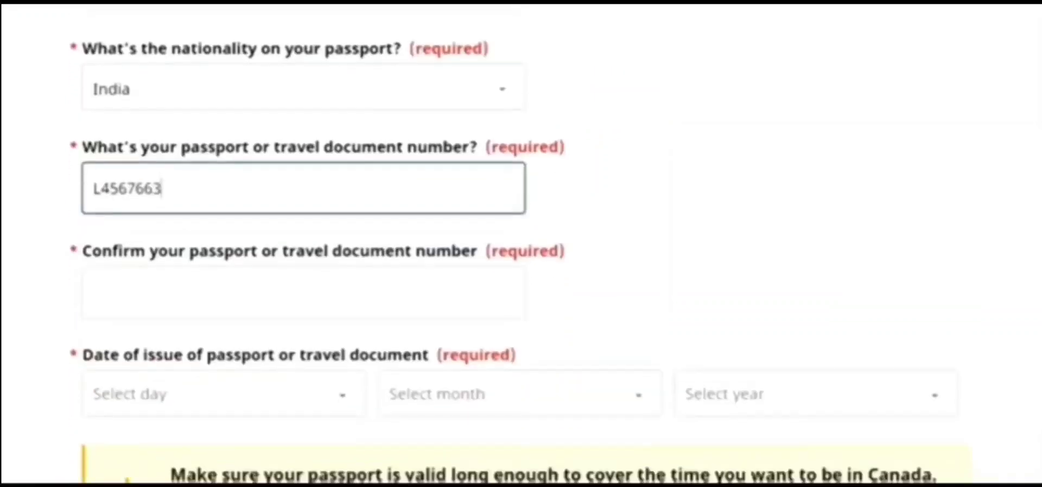
{"action": "left_click", "coordinate": [167, 273]}
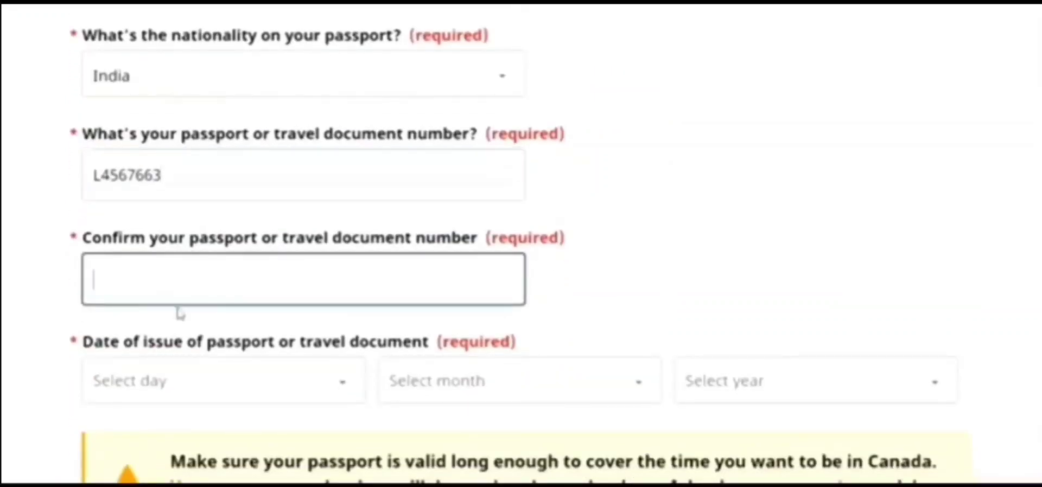
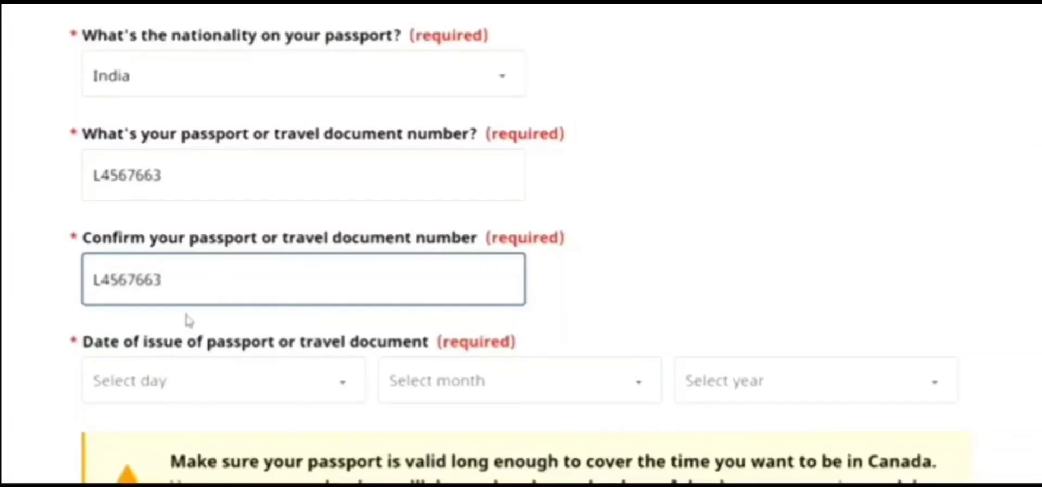
Set the passport issue date to 7 June 2018
{"action": "left_click", "coordinate": [296, 381]}
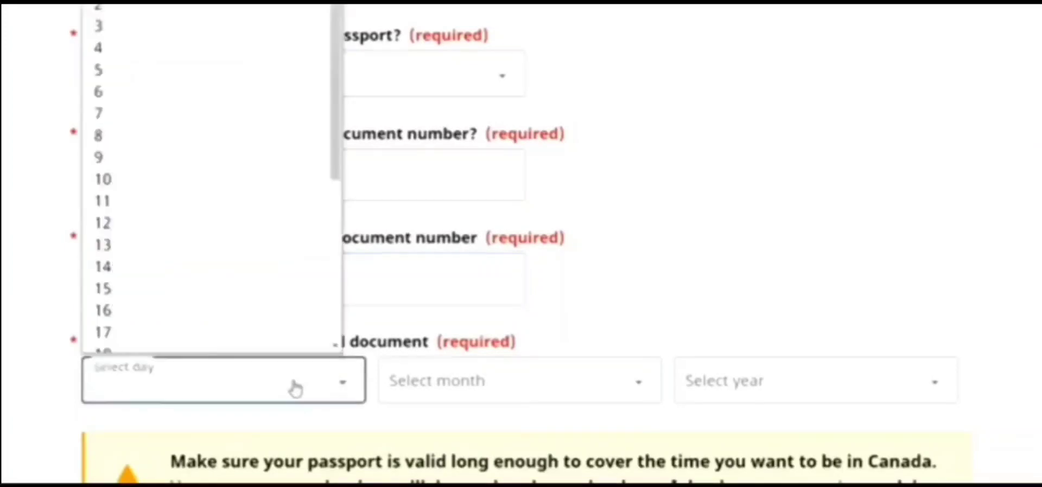
{"action": "left_click", "coordinate": [224, 109]}
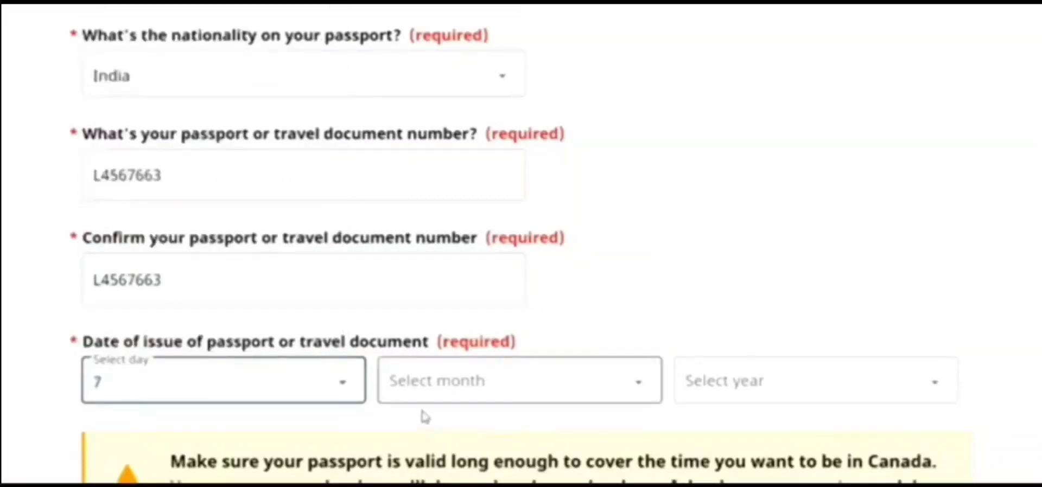
{"action": "left_click", "coordinate": [400, 390]}
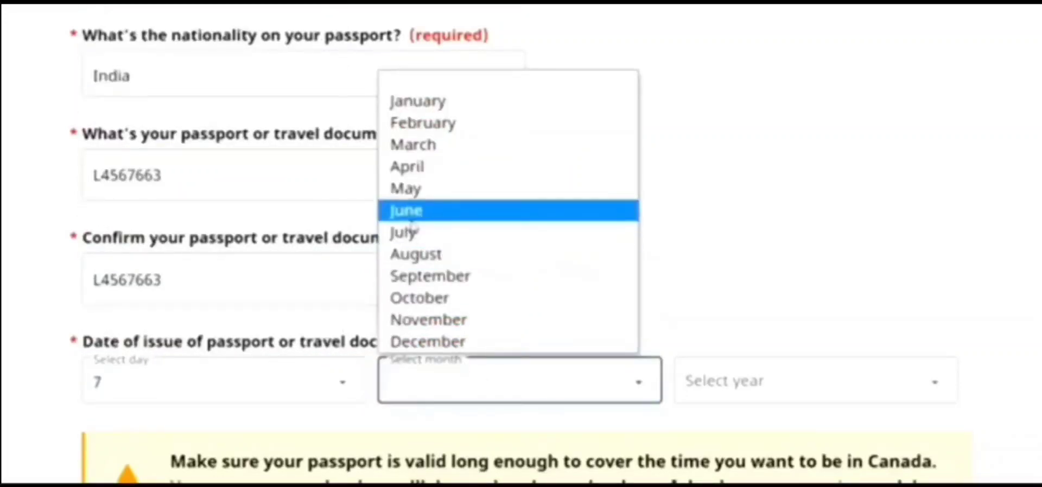
{"action": "left_click", "coordinate": [407, 210]}
{"action": "left_click", "coordinate": [762, 390]}
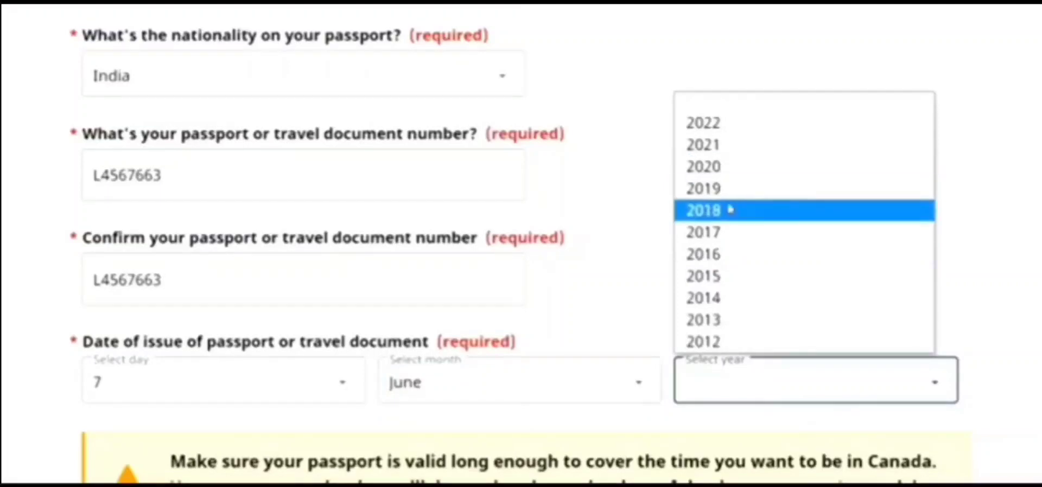
{"action": "left_click", "coordinate": [731, 209]}
{"action": "left_click", "coordinate": [894, 204]}
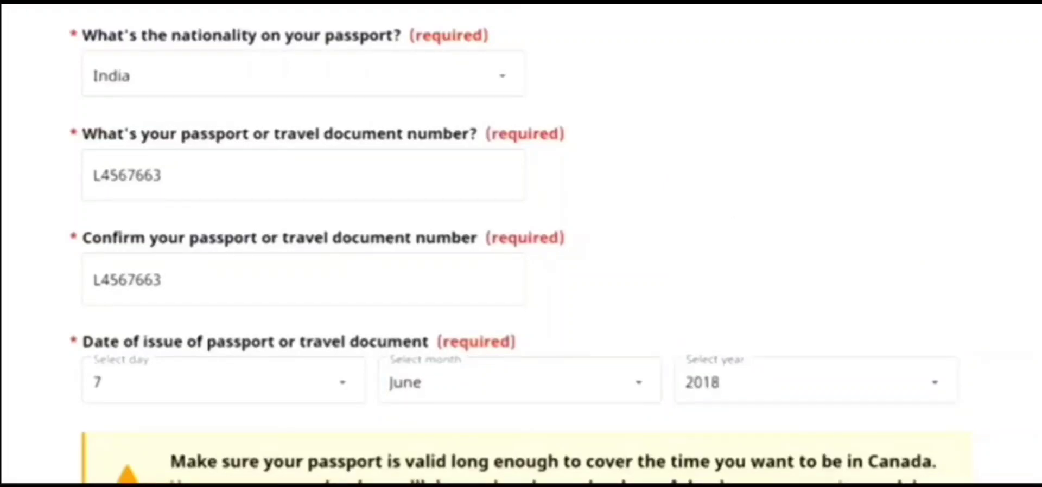
{"action": "scroll", "coordinate": [521, 244], "scroll_direction": "down", "scroll_amount": 7}
{"action": "scroll", "coordinate": [521, 244], "scroll_direction": "up", "scroll_amount": 3}
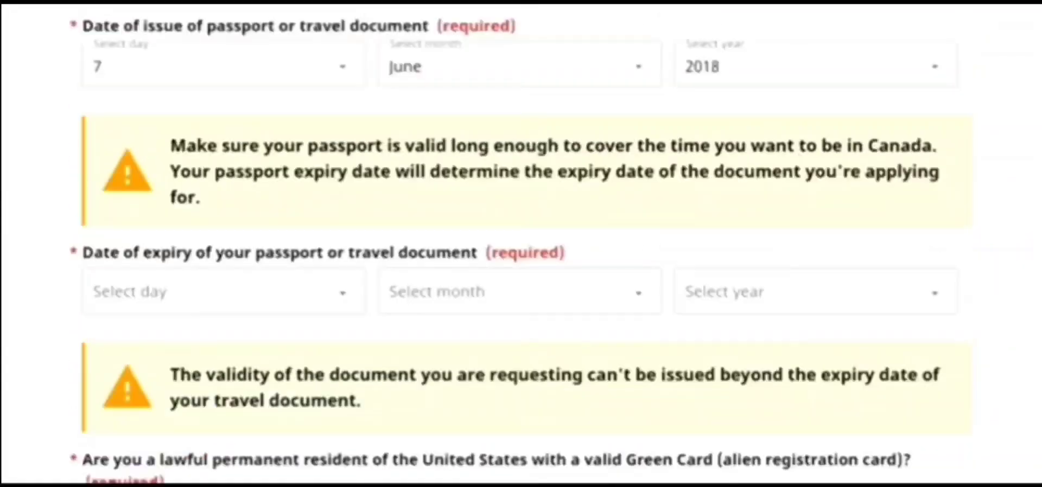
Set the passport expiry date to 6 June 2028
{"action": "left_click", "coordinate": [351, 416]}
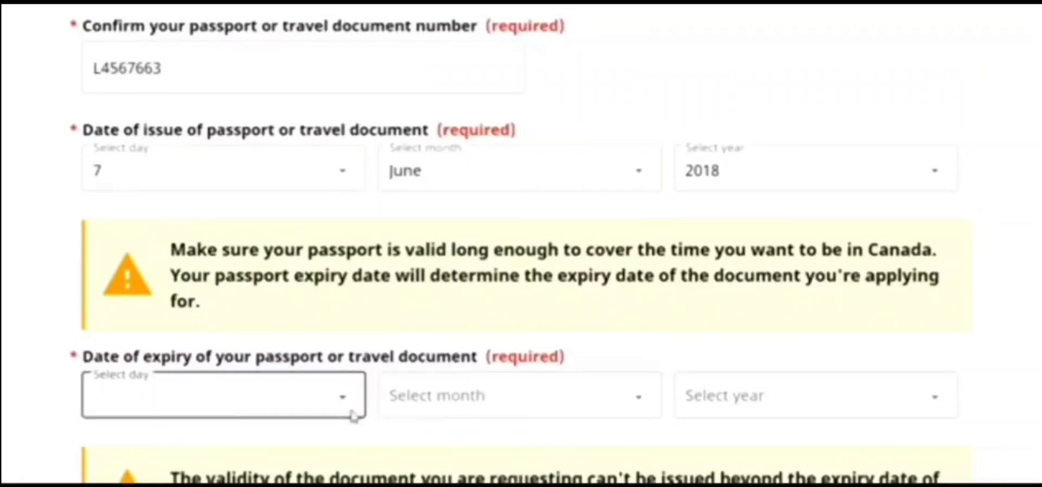
{"action": "left_click", "coordinate": [291, 418]}
{"action": "left_click", "coordinate": [183, 102]}
{"action": "left_click", "coordinate": [554, 406]}
{"action": "left_click", "coordinate": [480, 227]}
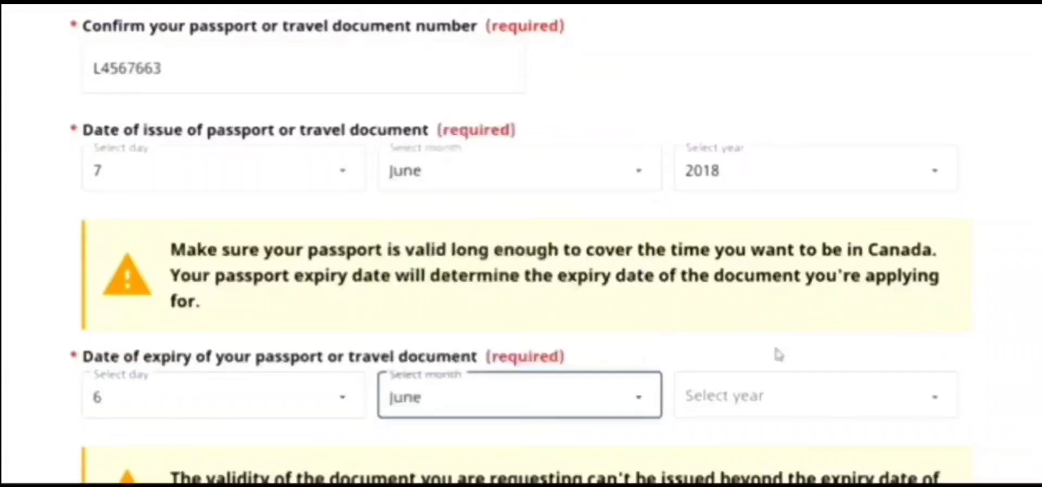
{"action": "left_click", "coordinate": [798, 397]}
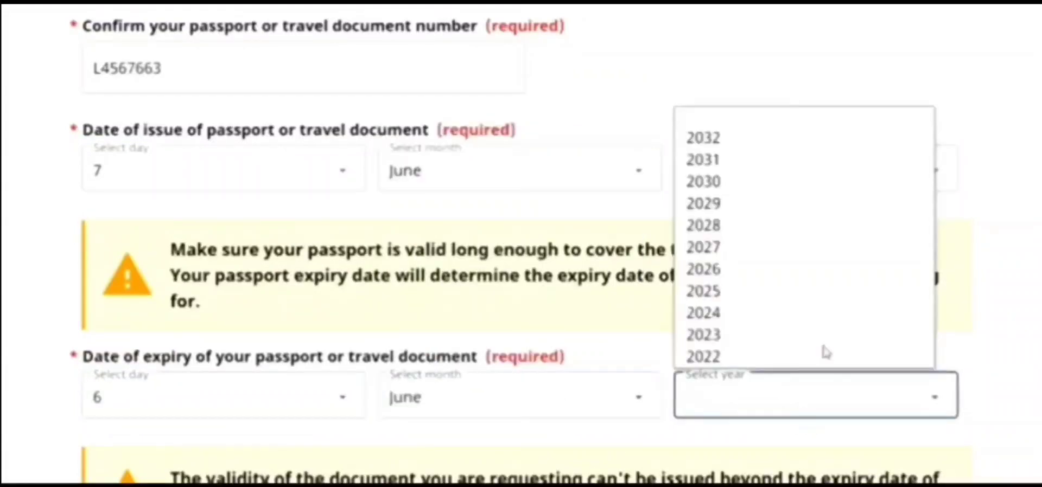
{"action": "left_click", "coordinate": [776, 223]}
{"action": "scroll", "coordinate": [521, 244], "scroll_direction": "down", "scroll_amount": 6}
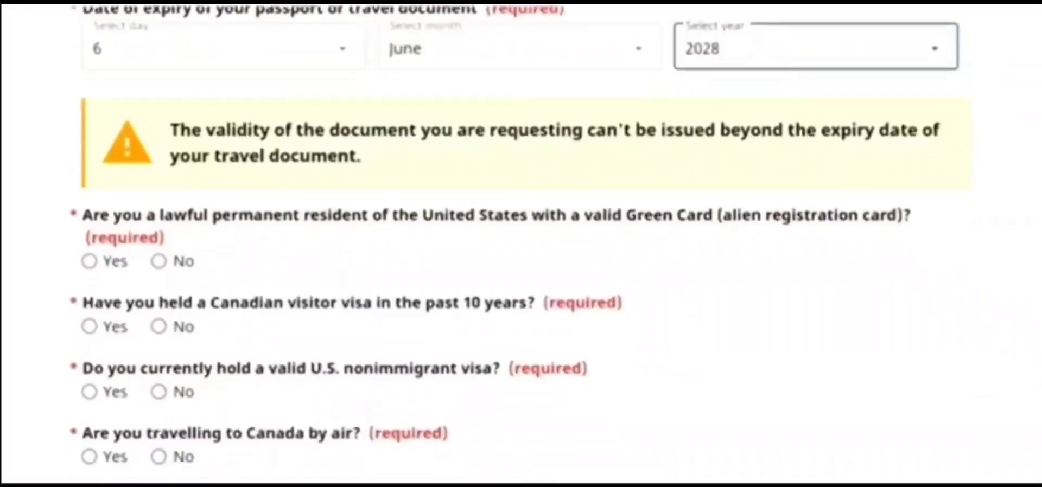
Answer No to Green Card, Canadian visa and U.S. visa, Yes to air travel, and save
{"action": "left_click", "coordinate": [158, 264]}
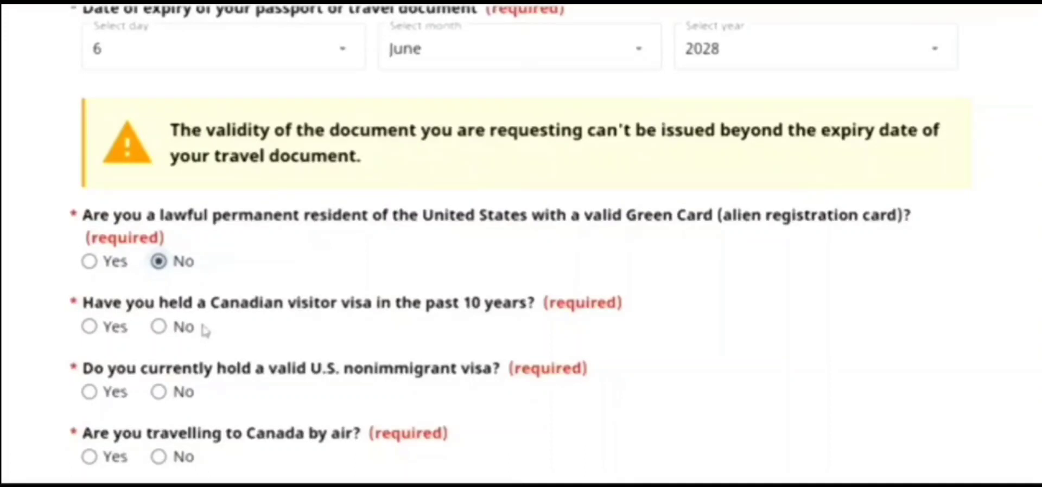
{"action": "left_click", "coordinate": [159, 327]}
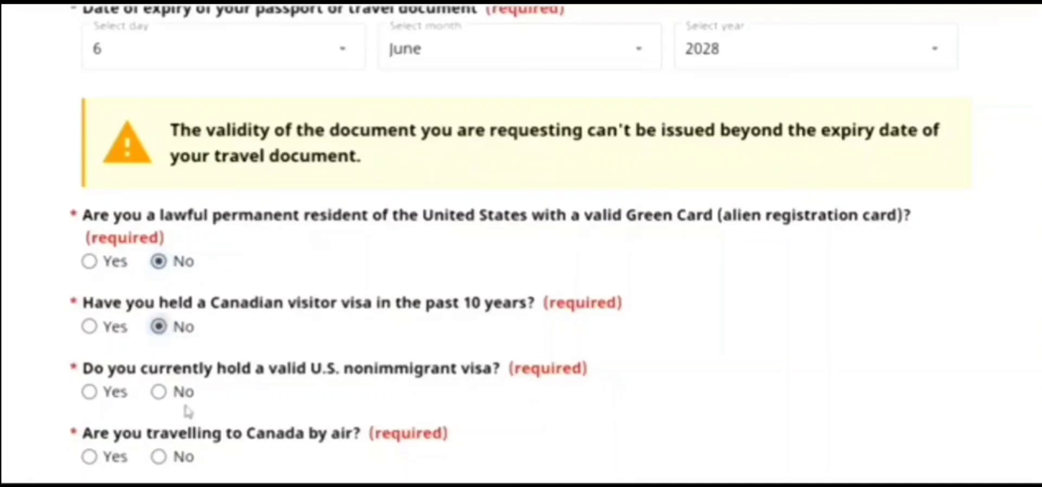
{"action": "left_click", "coordinate": [159, 392]}
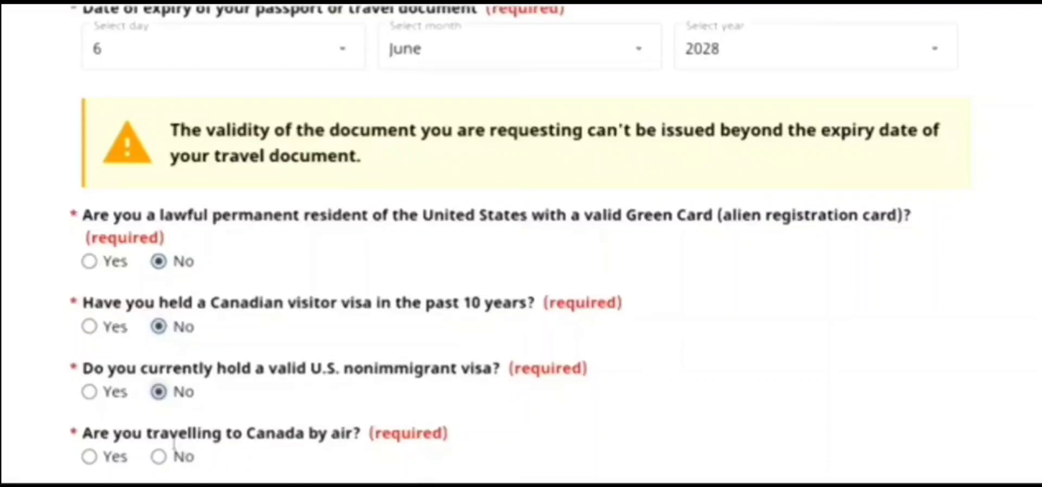
{"action": "left_click", "coordinate": [89, 457]}
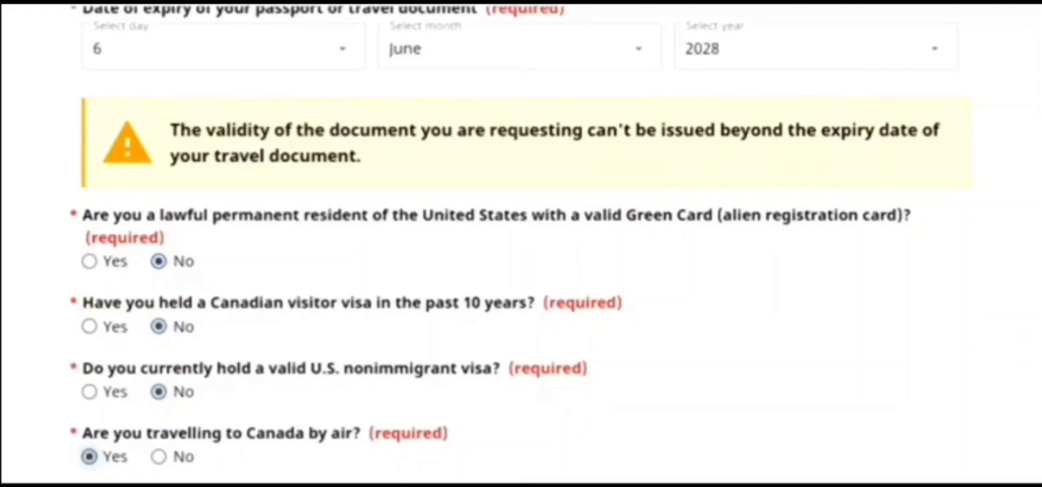
{"action": "scroll", "coordinate": [719, 196], "scroll_direction": "down", "scroll_amount": 5}
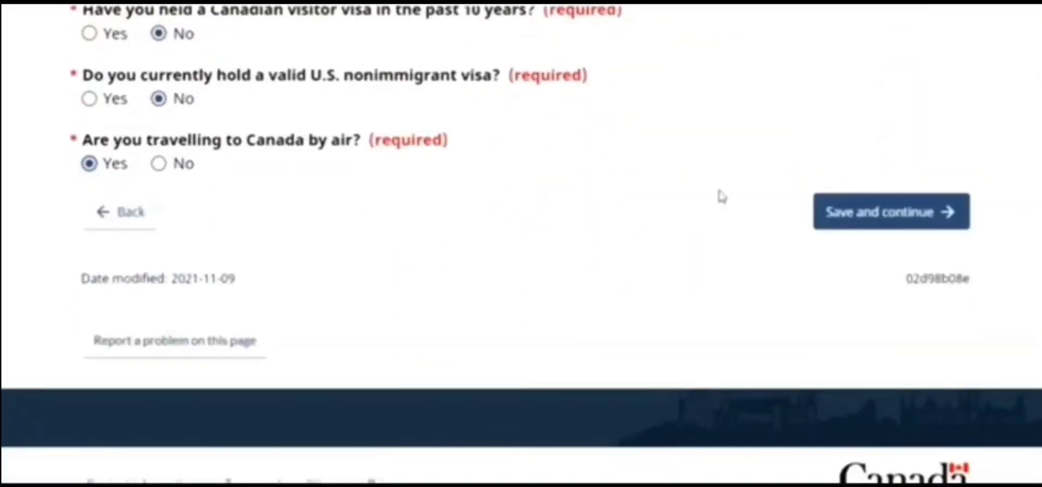
{"action": "left_click", "coordinate": [876, 225]}
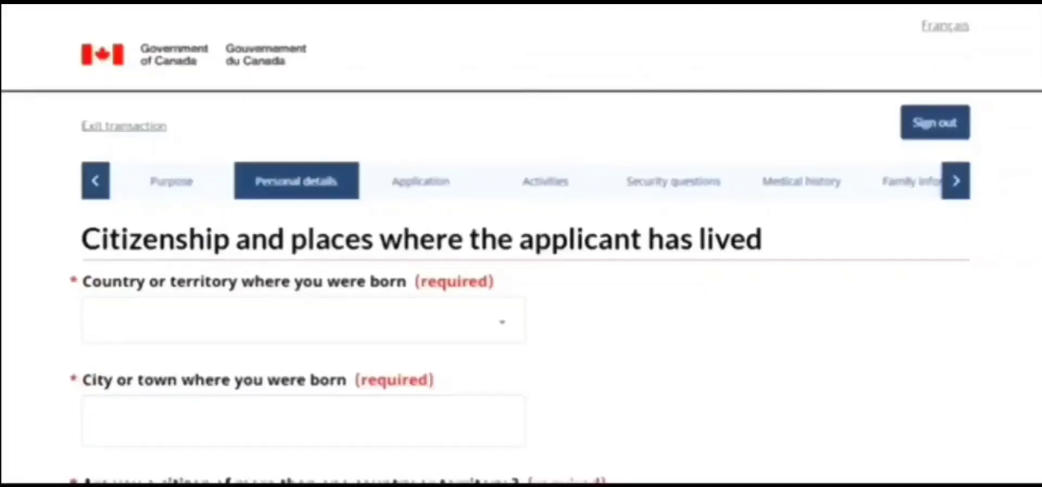
Set the place of birth to New Delhi, India
{"action": "left_click", "coordinate": [457, 328]}
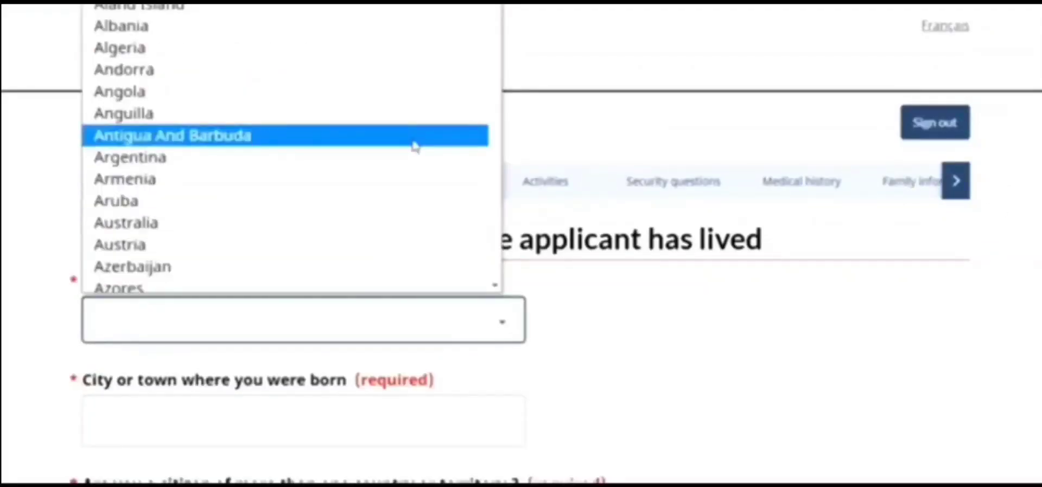
{"action": "type", "text": "indo"}
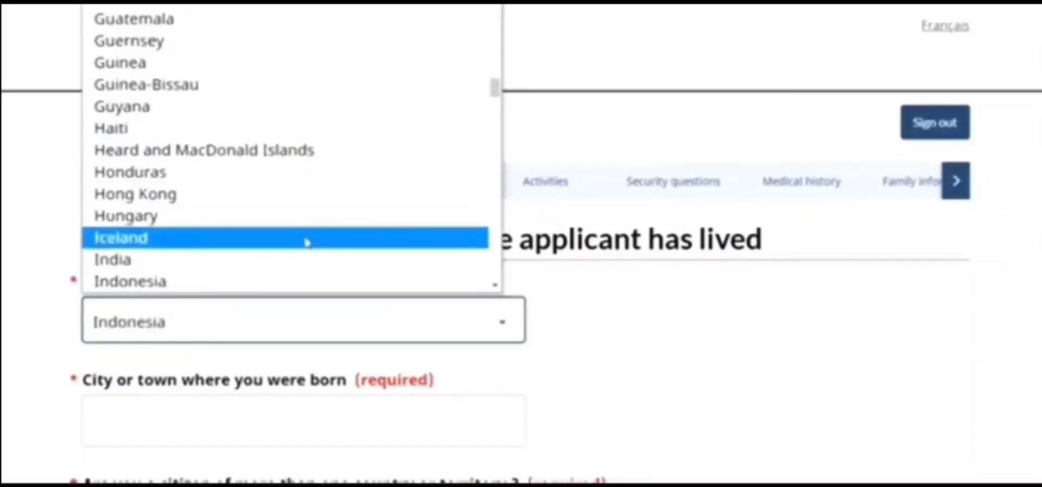
{"action": "left_click", "coordinate": [292, 268]}
{"action": "left_click", "coordinate": [470, 377]}
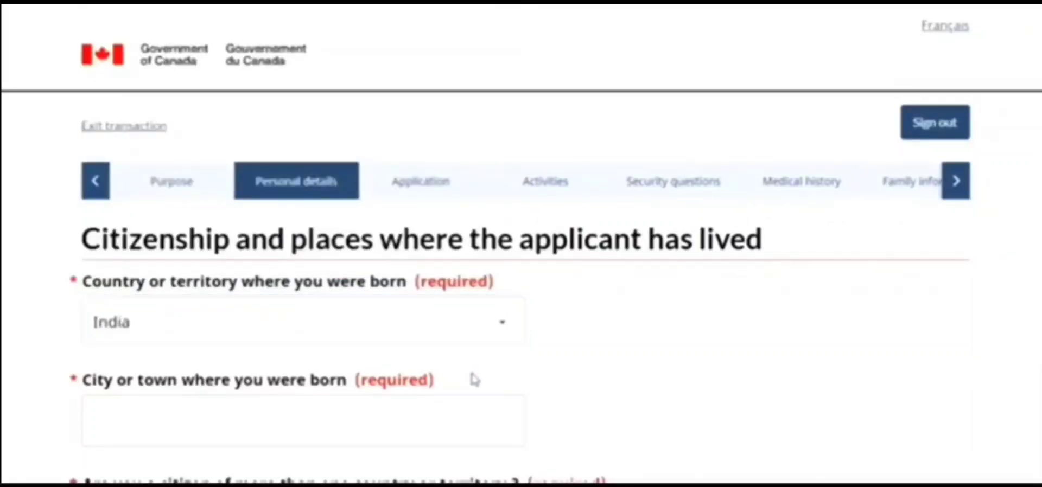
{"action": "left_click", "coordinate": [501, 433]}
{"action": "type", "text": "New Delhi"}
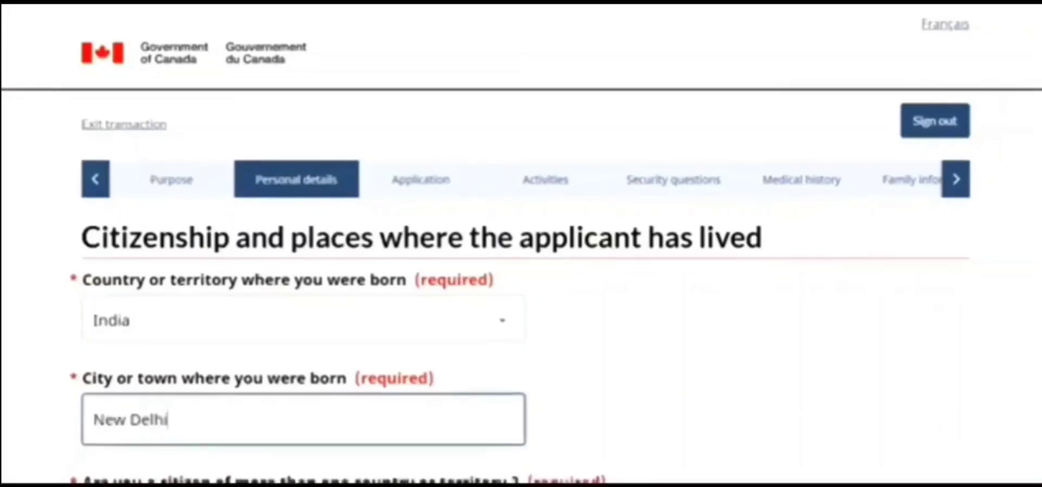
{"action": "scroll", "coordinate": [212, 222], "scroll_direction": "down", "scroll_amount": 4}
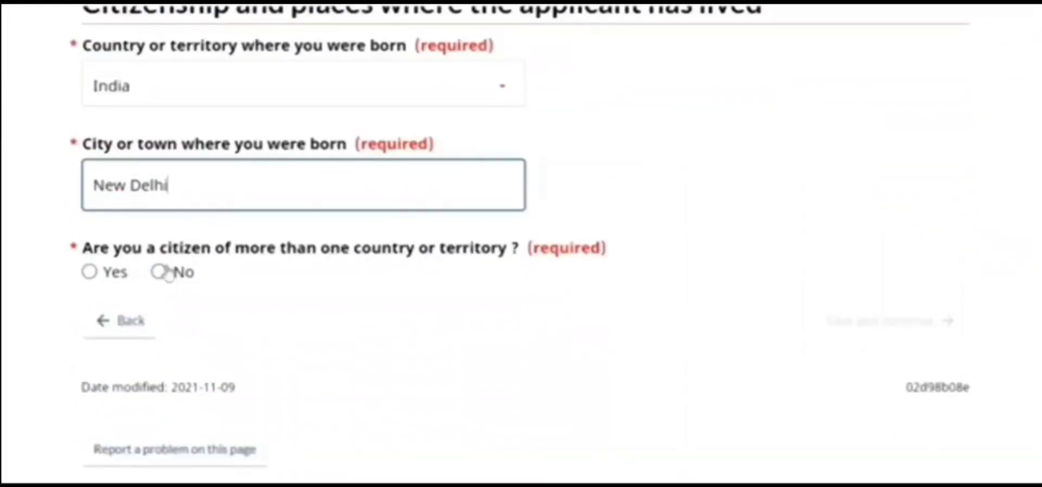
Declare sole Indian citizenship held since birth and save the citizenship details
{"action": "left_click", "coordinate": [159, 273]}
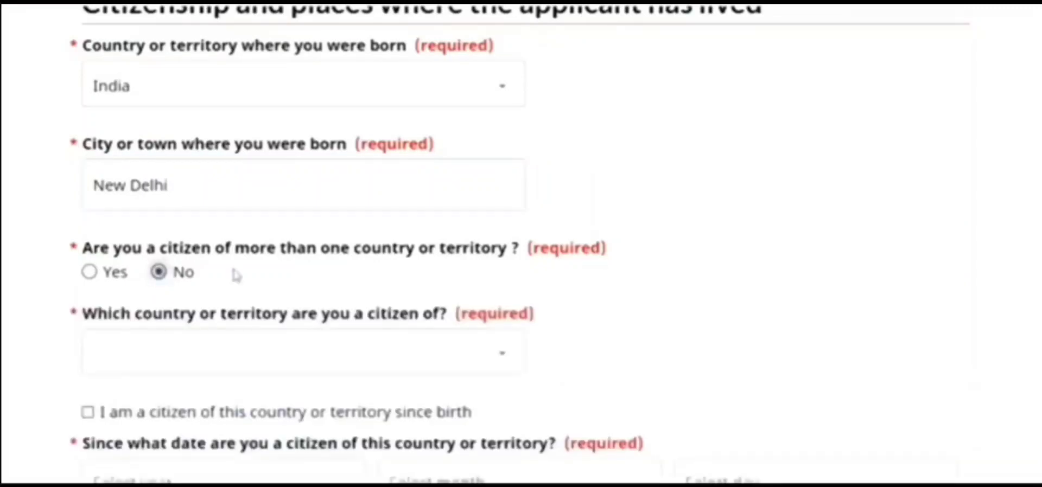
{"action": "left_click", "coordinate": [298, 371]}
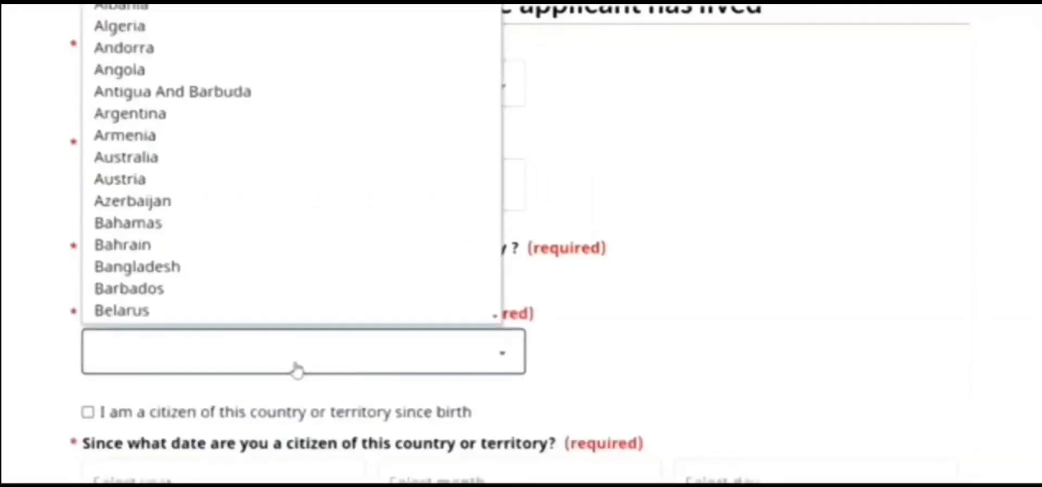
{"action": "type", "text": "in"}
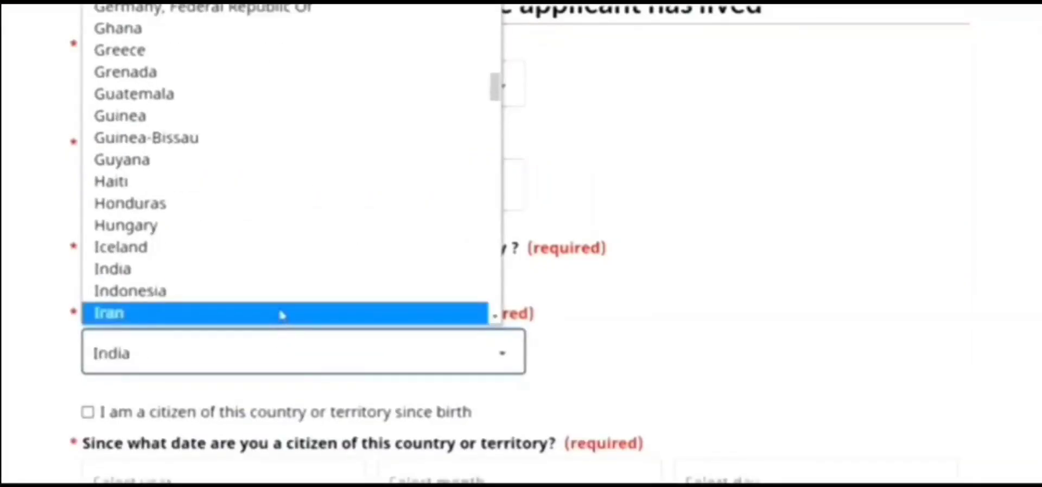
{"action": "left_click", "coordinate": [274, 281]}
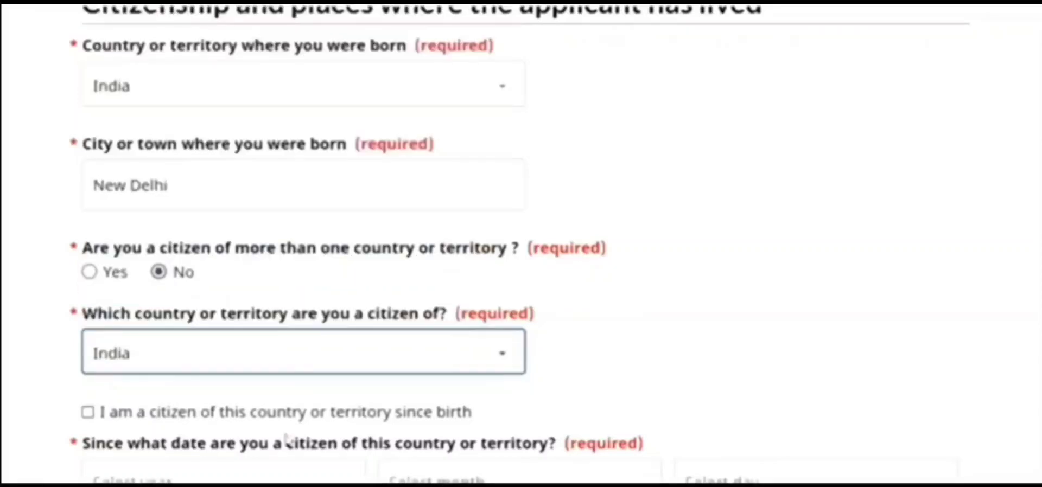
{"action": "left_click", "coordinate": [89, 416]}
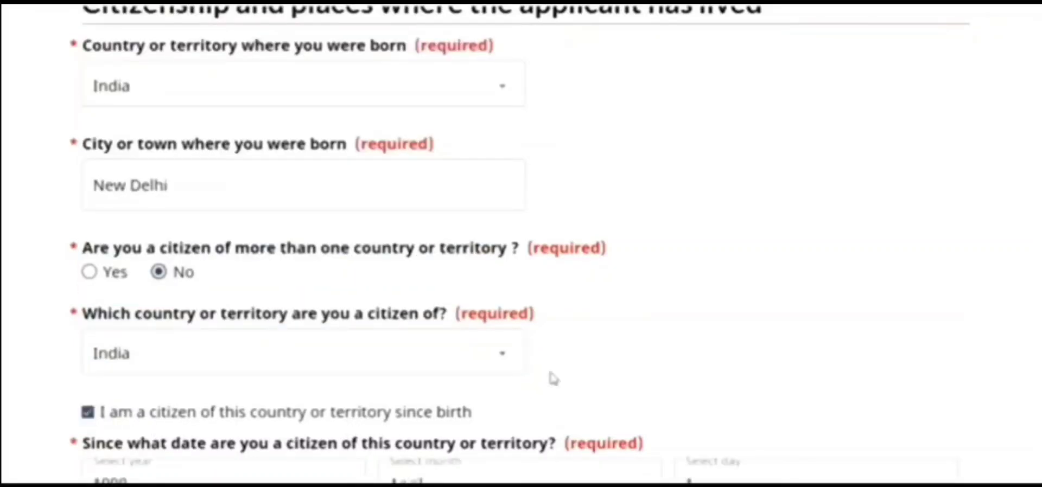
{"action": "scroll", "coordinate": [428, 399], "scroll_direction": "down", "scroll_amount": 4}
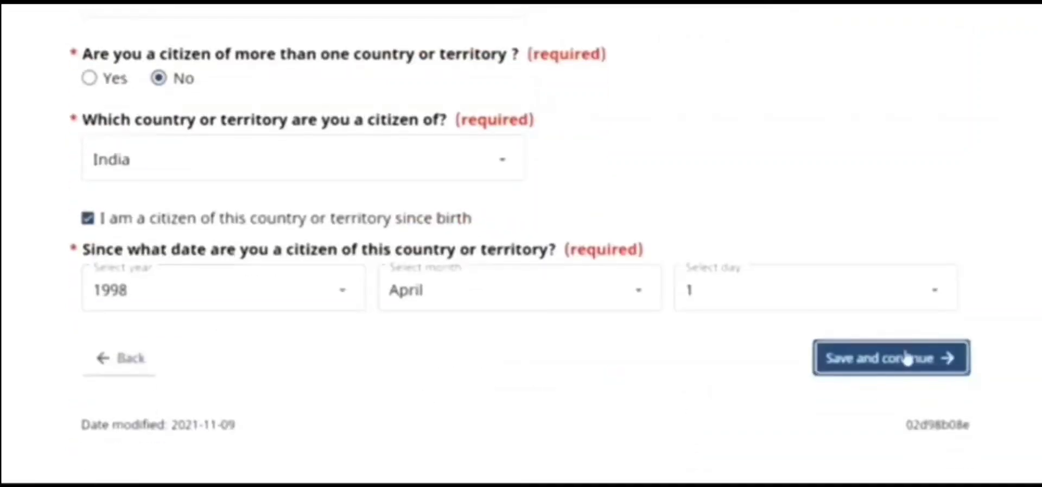
{"action": "left_click", "coordinate": [884, 364]}
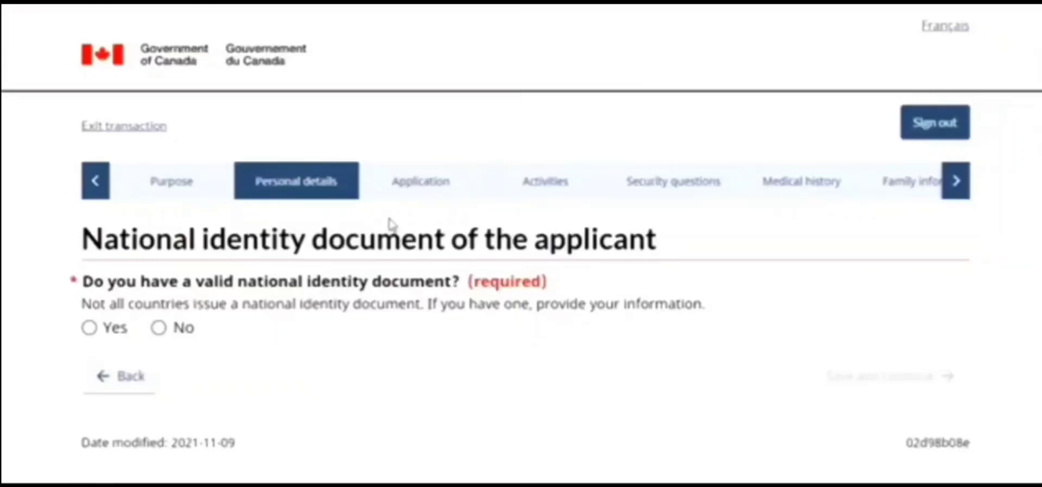
Answer No to having a national identity document and to past names, saving each page
{"action": "left_click", "coordinate": [158, 328]}
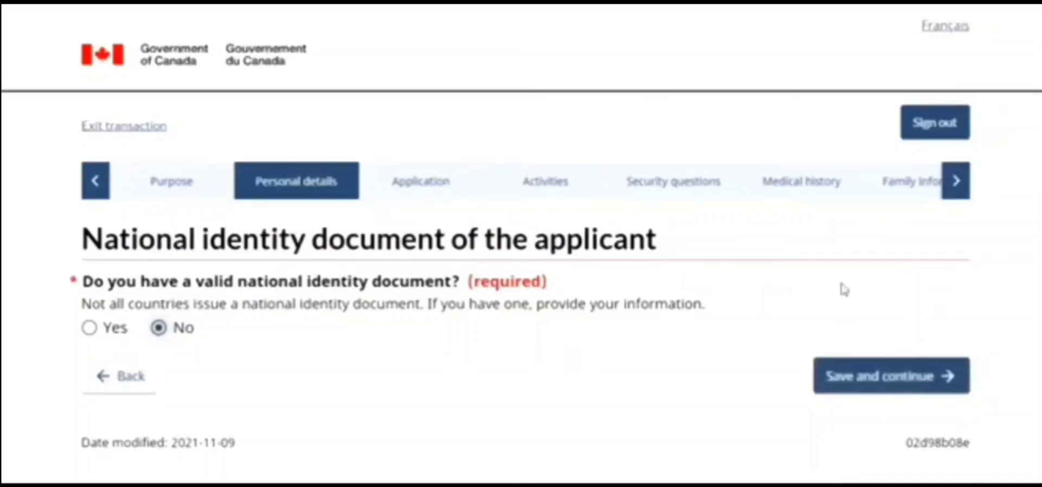
{"action": "left_click", "coordinate": [872, 392]}
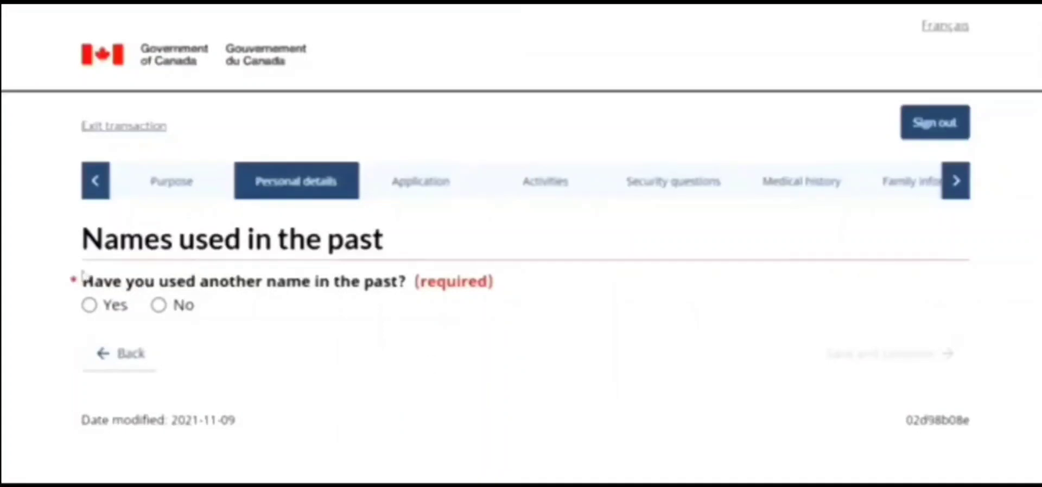
{"action": "left_click", "coordinate": [159, 305]}
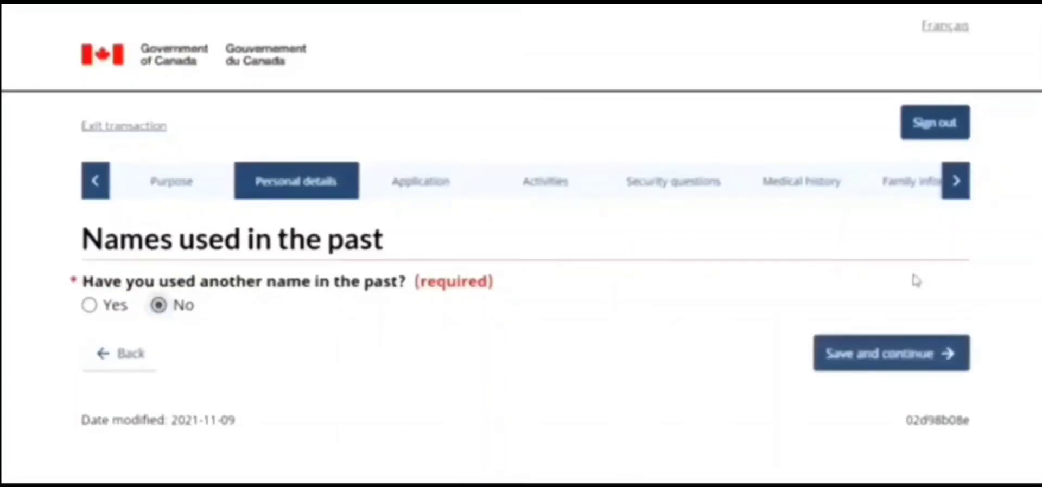
{"action": "left_click", "coordinate": [897, 349]}
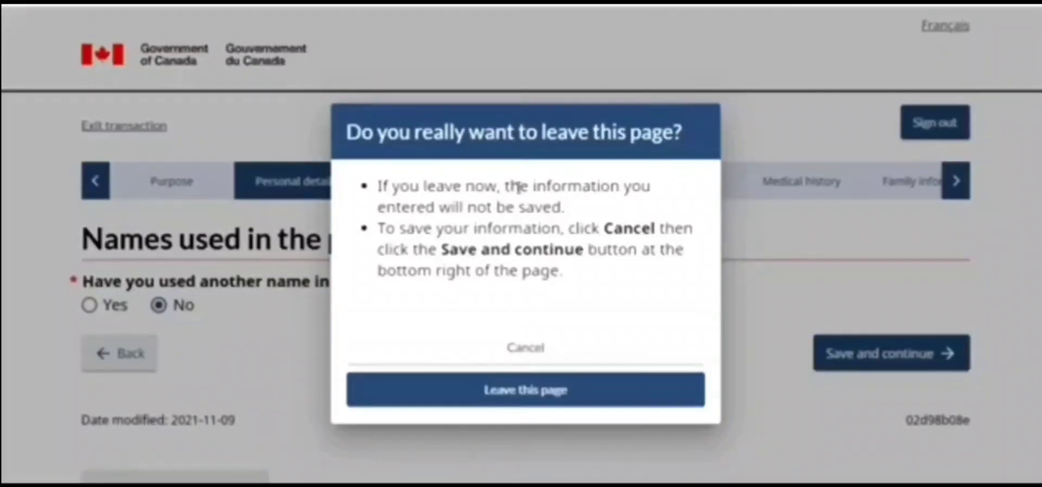
{"action": "left_click", "coordinate": [490, 359]}
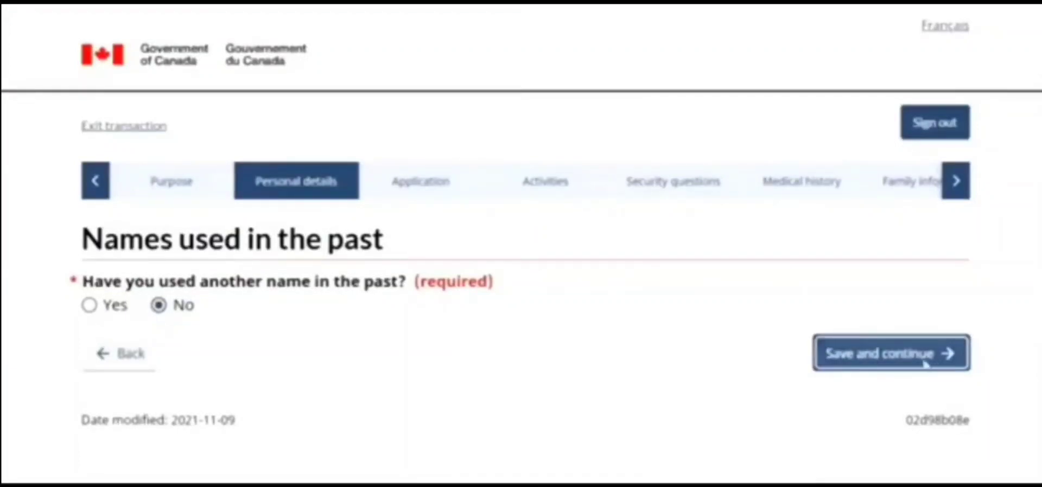
{"action": "left_click", "coordinate": [834, 343]}
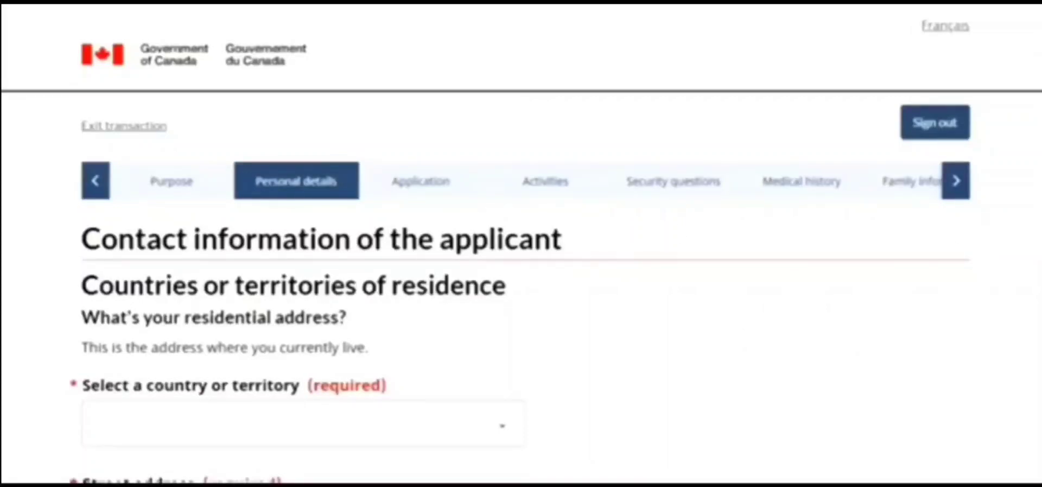
Select India as the country of the residential address
{"action": "scroll", "coordinate": [521, 244], "scroll_direction": "down", "scroll_amount": 4}
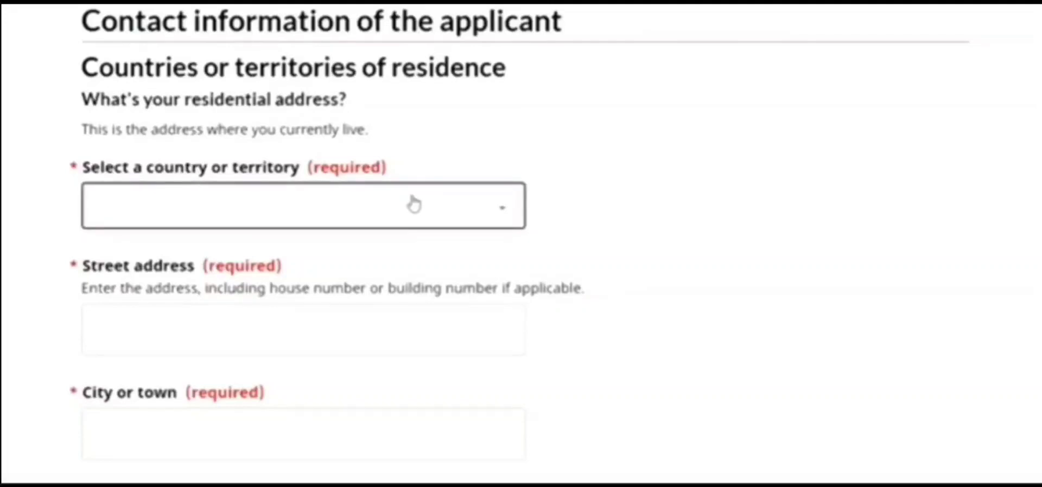
{"action": "left_click", "coordinate": [412, 198]}
{"action": "key", "text": "i"}
{"action": "key", "text": "i"}
{"action": "key", "text": "i"}
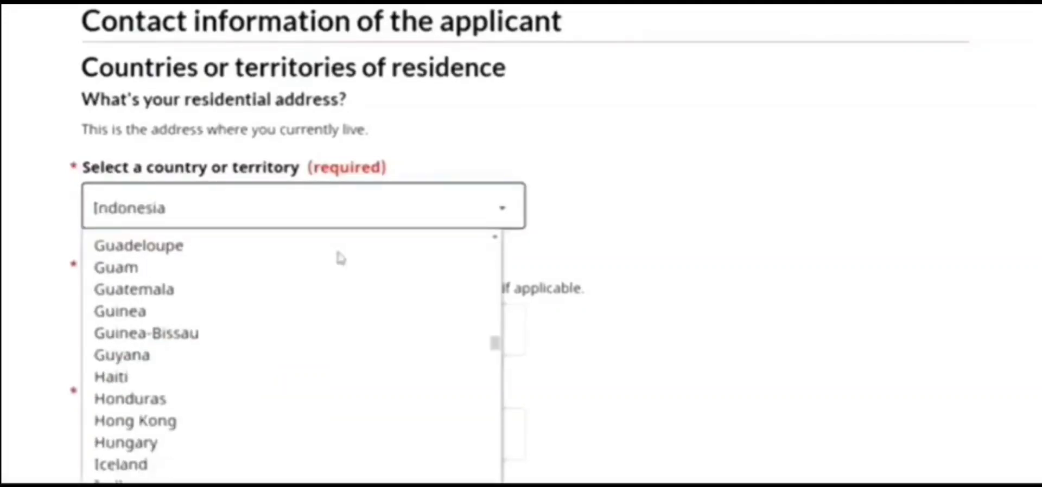
{"action": "left_click", "coordinate": [260, 481]}
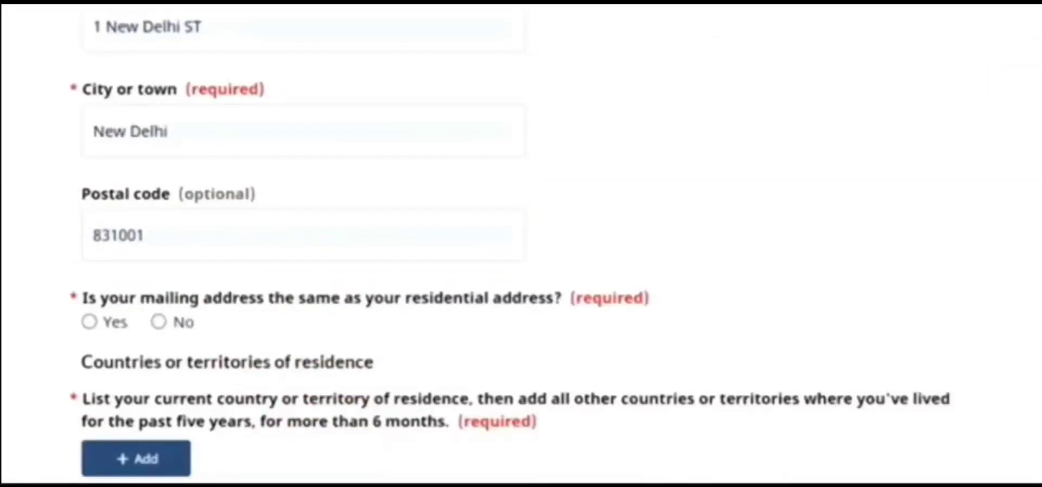
Mark the mailing address as the same as the residential address, then start a new country-of-residence entry
{"action": "scroll", "coordinate": [393, 221], "scroll_direction": "up", "scroll_amount": 1}
{"action": "scroll", "coordinate": [393, 221], "scroll_direction": "down", "scroll_amount": 2}
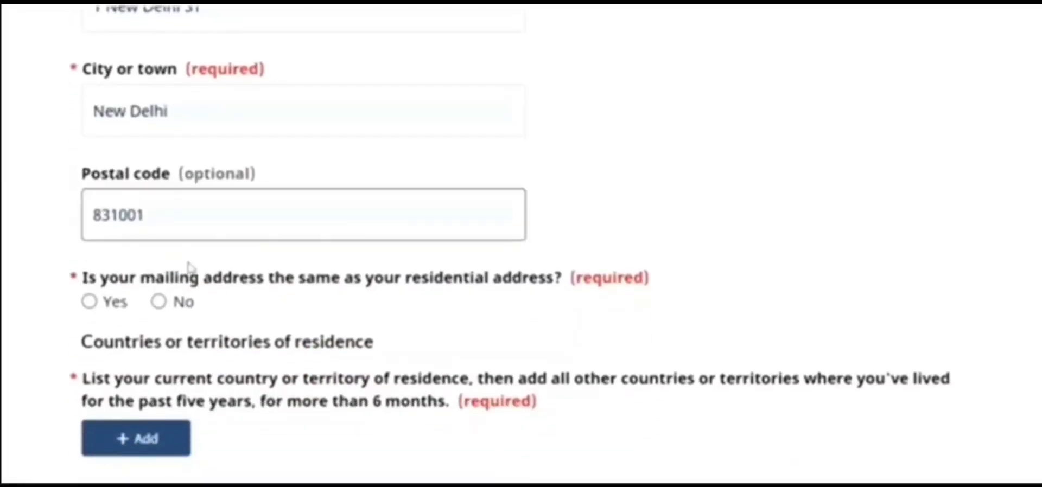
{"action": "left_click", "coordinate": [91, 303]}
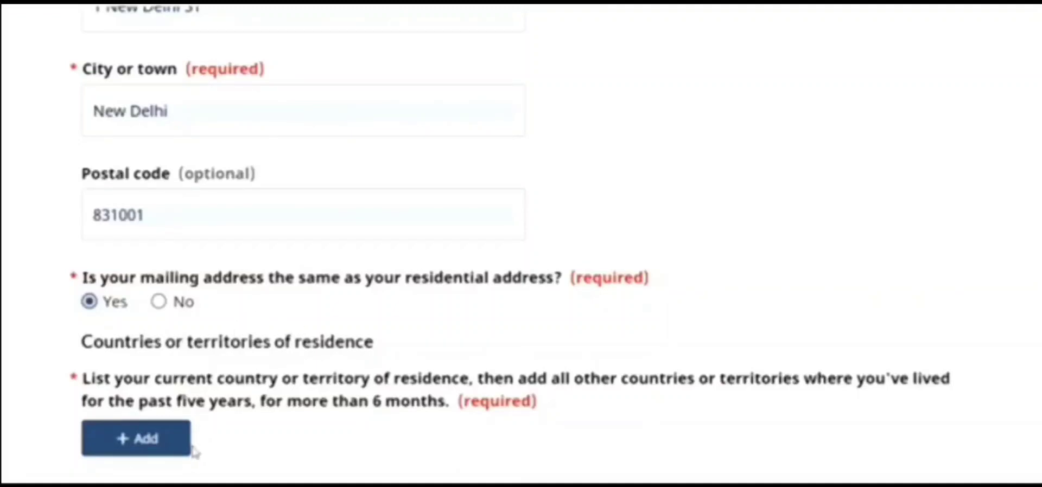
{"action": "left_click", "coordinate": [171, 452]}
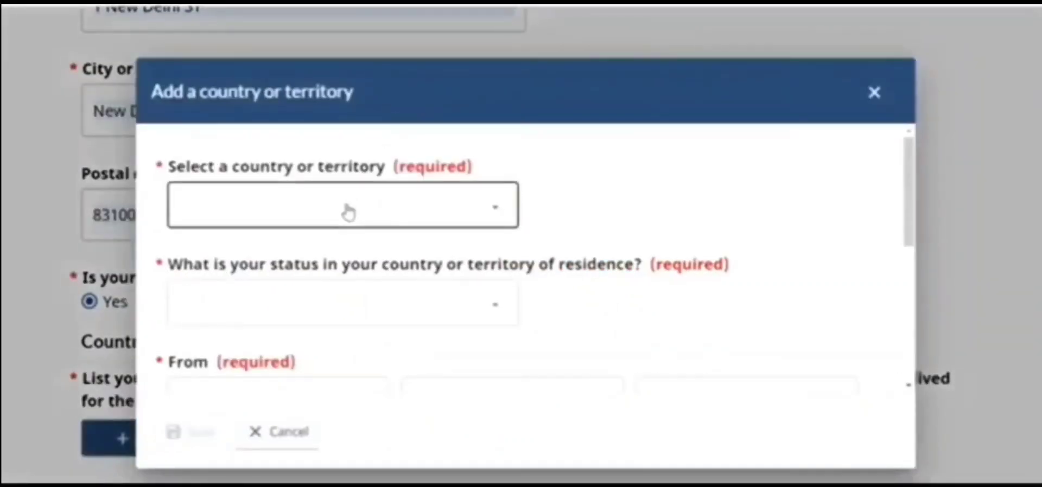
Add India as the residence country with Citizen status, marked as where the applicant currently lives
{"action": "left_click", "coordinate": [348, 211]}
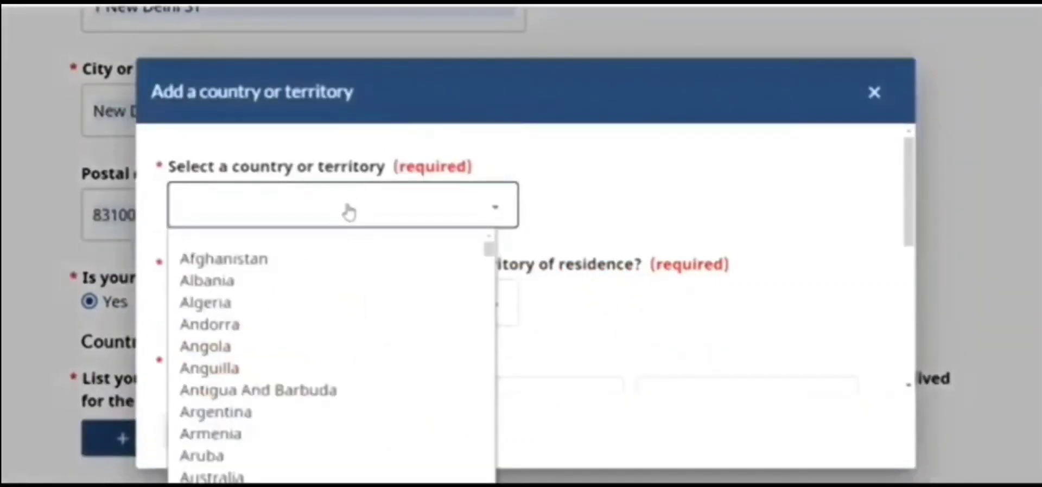
{"action": "type", "text": "in"}
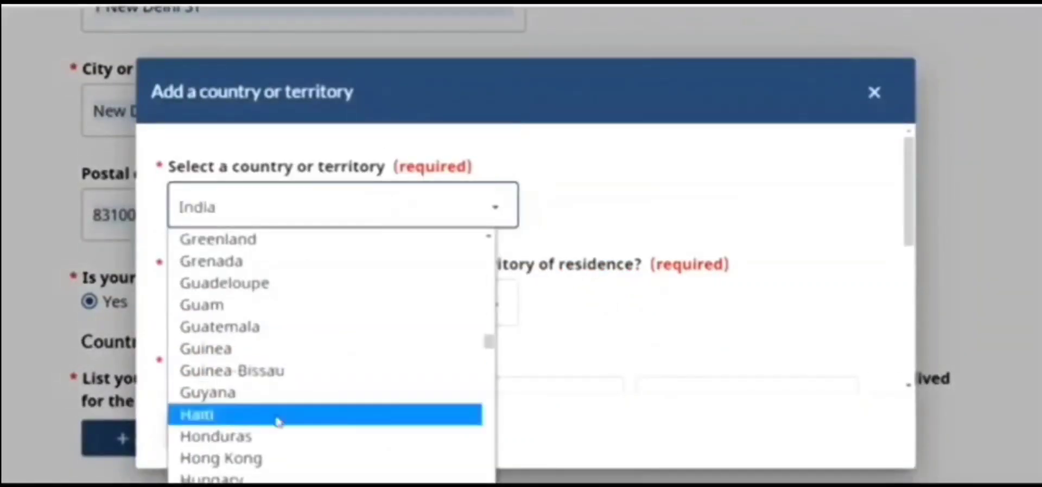
{"action": "left_click", "coordinate": [640, 168]}
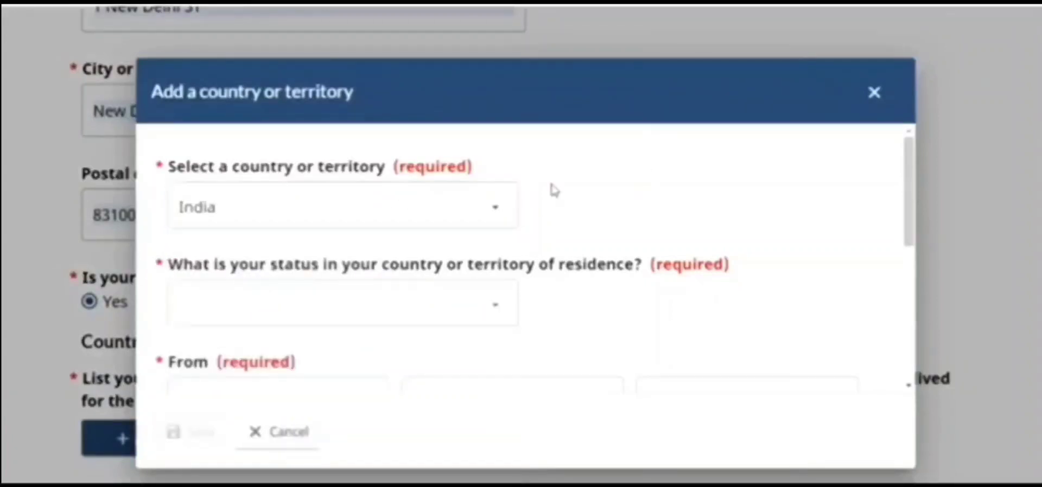
{"action": "left_click", "coordinate": [433, 310]}
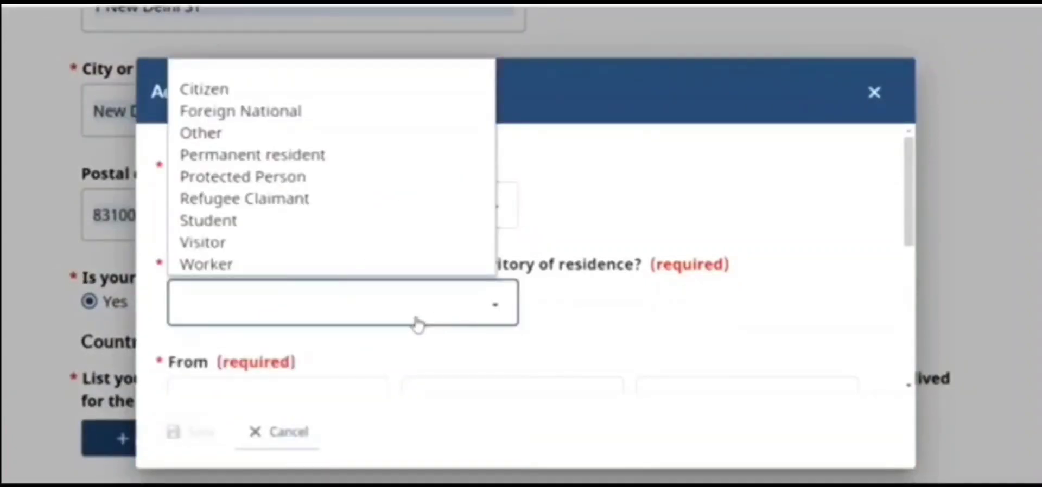
{"action": "left_click", "coordinate": [266, 94]}
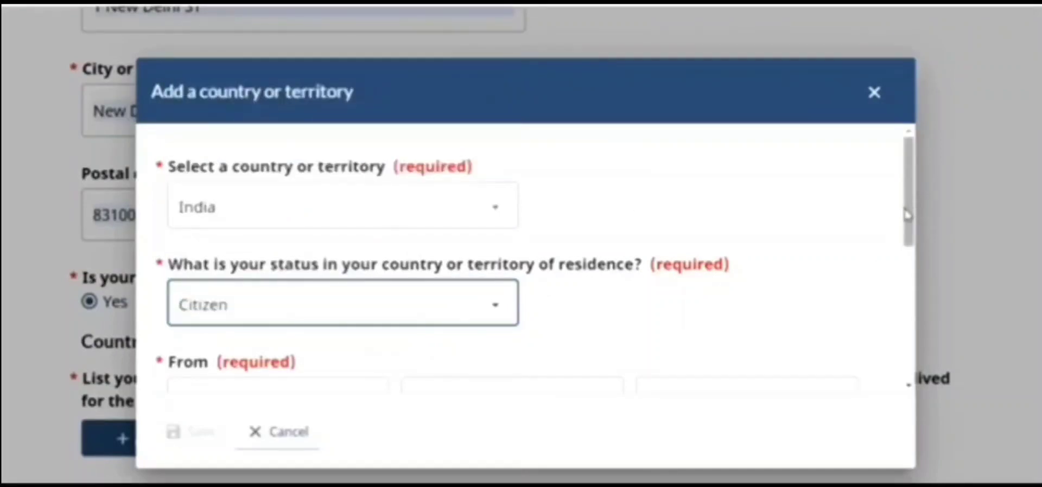
{"action": "left_click_drag", "start_coordinate": [905, 215], "coordinate": [921, 318]}
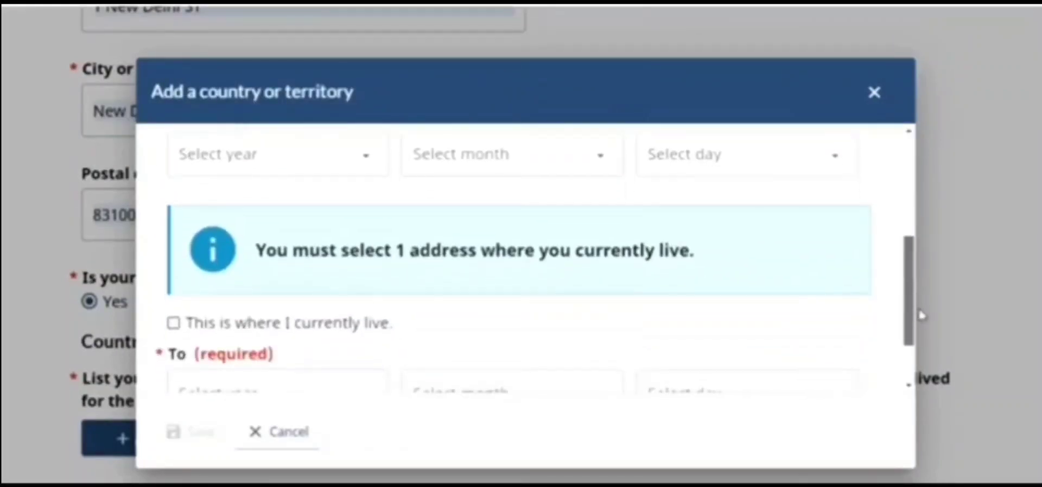
{"action": "left_click", "coordinate": [175, 324]}
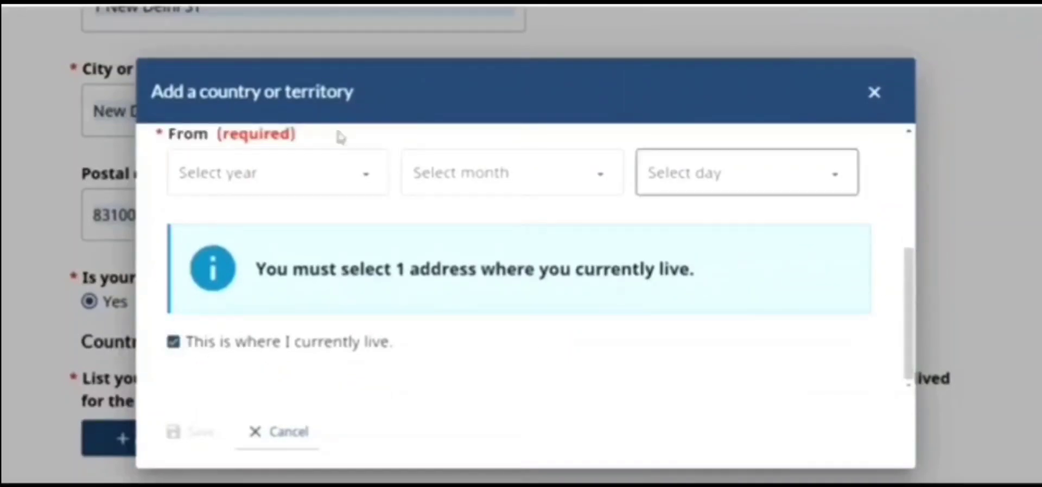
Set the residence start date to 1998-04-01, save the entry, and save and continue
{"action": "left_click", "coordinate": [312, 180]}
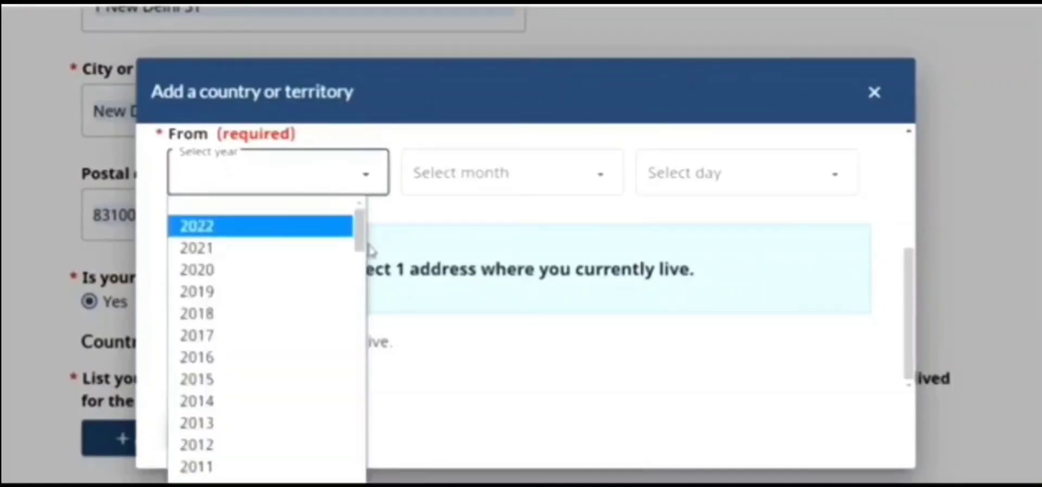
{"action": "left_click_drag", "start_coordinate": [360, 231], "coordinate": [367, 308]}
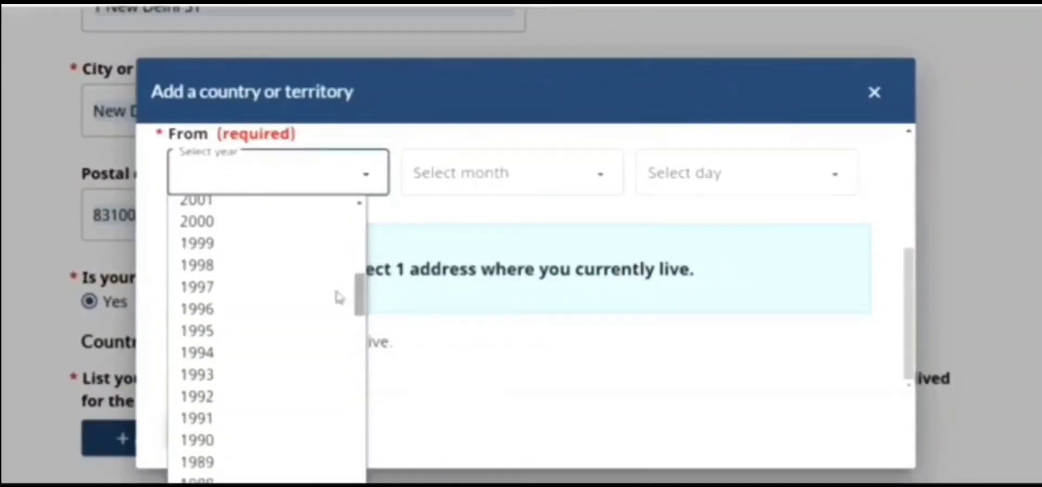
{"action": "left_click", "coordinate": [254, 272]}
{"action": "left_click", "coordinate": [446, 204]}
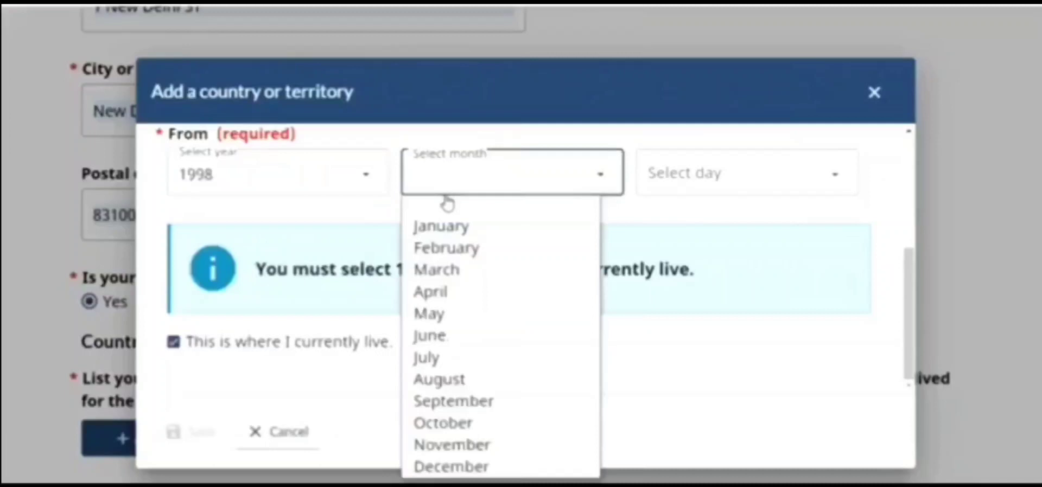
{"action": "left_click", "coordinate": [440, 293]}
{"action": "left_click", "coordinate": [671, 181]}
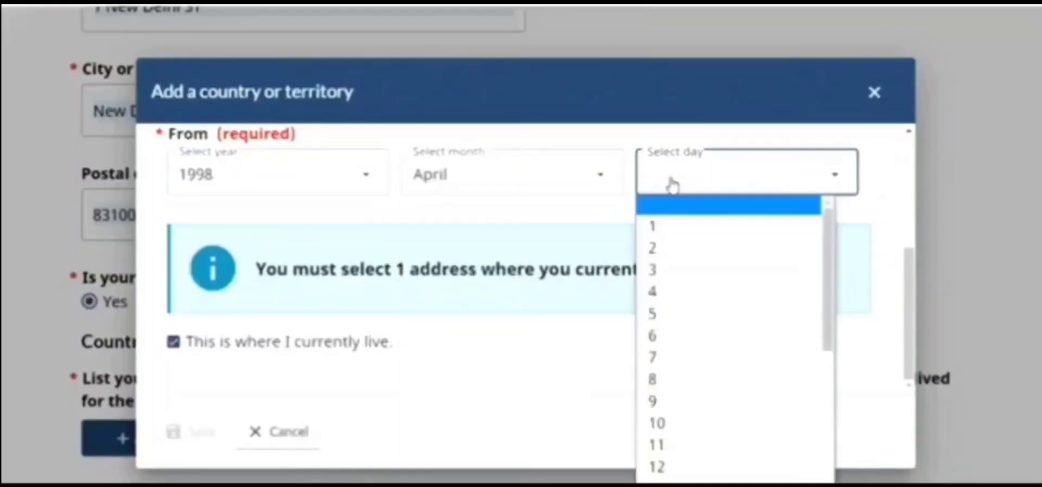
{"action": "left_click", "coordinate": [675, 233]}
{"action": "left_click", "coordinate": [212, 434]}
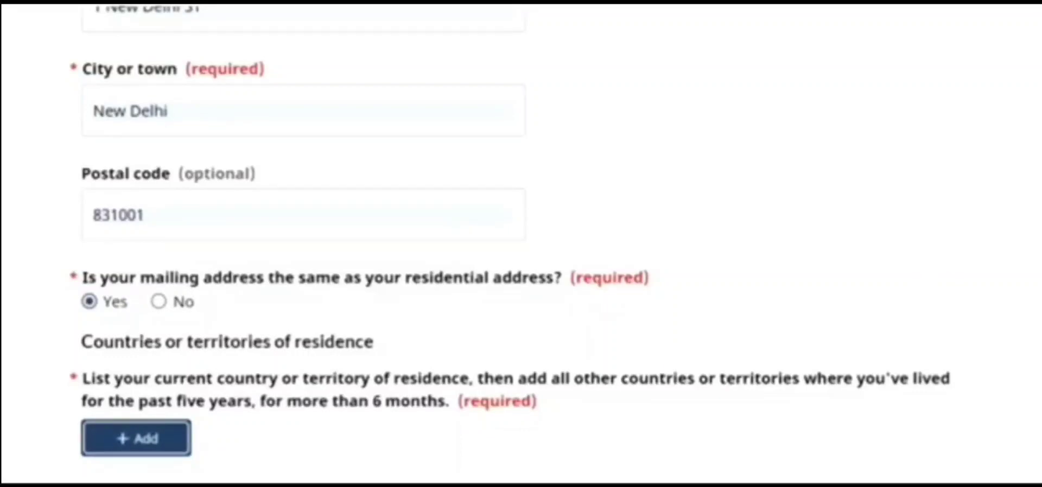
{"action": "scroll", "coordinate": [521, 244], "scroll_direction": "down", "scroll_amount": 5}
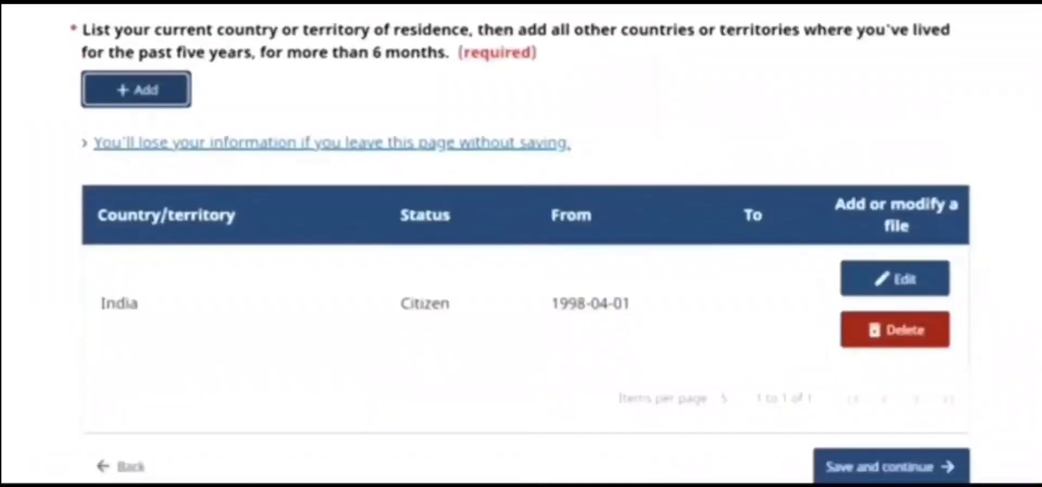
{"action": "scroll", "coordinate": [521, 244], "scroll_direction": "down", "scroll_amount": 3}
{"action": "left_click", "coordinate": [871, 468]}
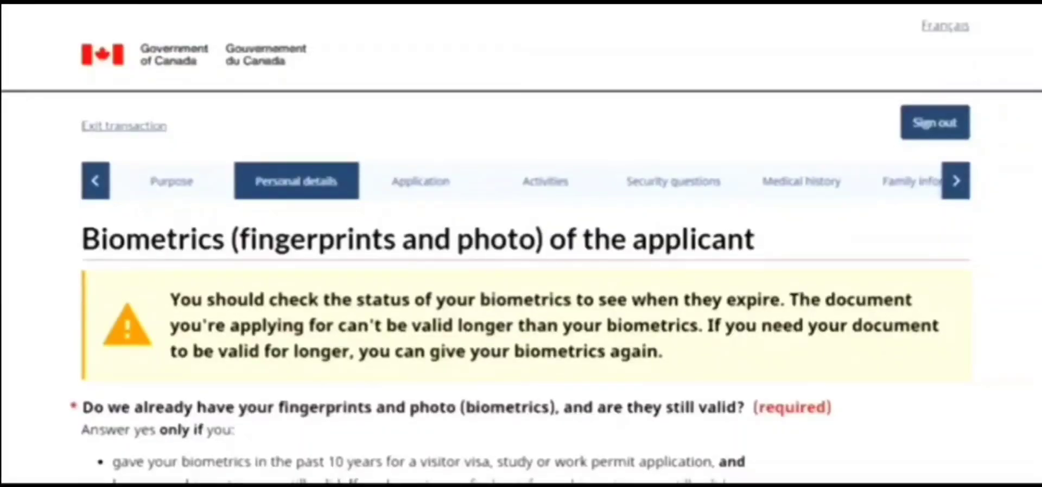
Answer No to already having valid biometrics on file, then save and continue
{"action": "scroll", "coordinate": [521, 244], "scroll_direction": "down", "scroll_amount": 2}
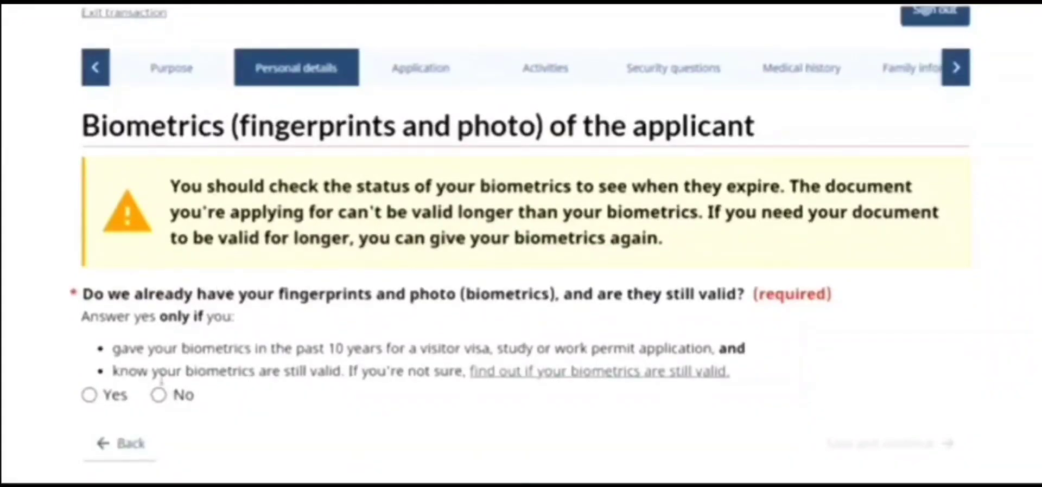
{"action": "left_click", "coordinate": [158, 402]}
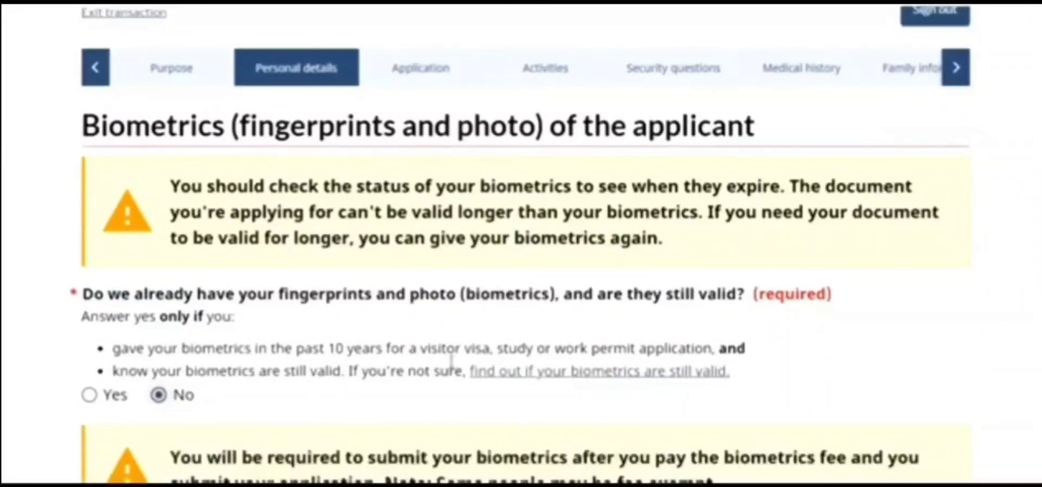
{"action": "scroll", "coordinate": [712, 309], "scroll_direction": "down", "scroll_amount": 3}
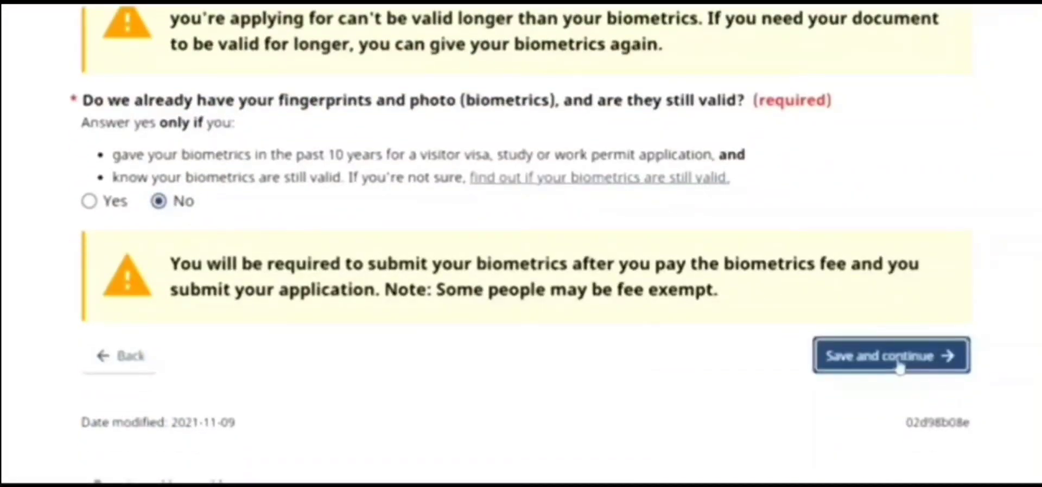
{"action": "left_click", "coordinate": [891, 360]}
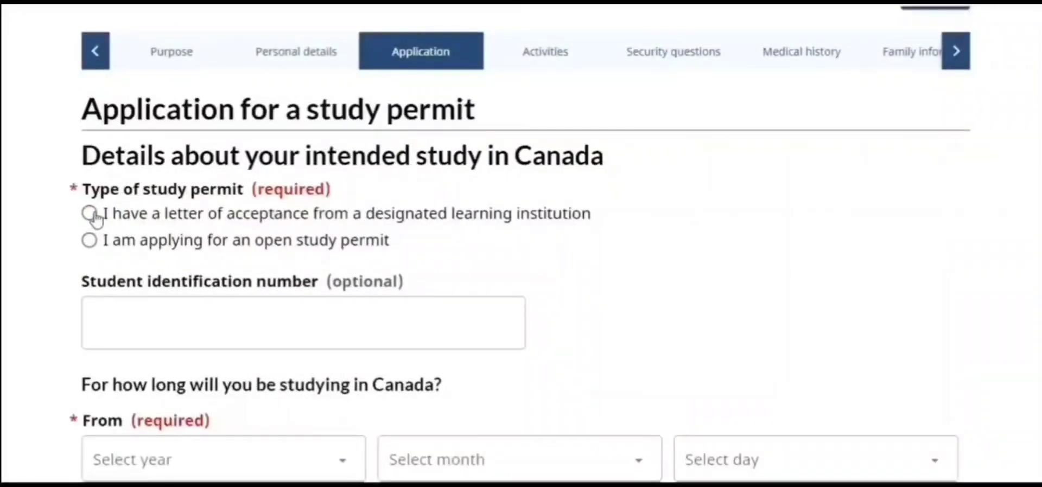
Confirm a letter of acceptance, choose 'None of the above apply to me', and set level to University - Master's Deg
{"action": "left_click", "coordinate": [90, 214]}
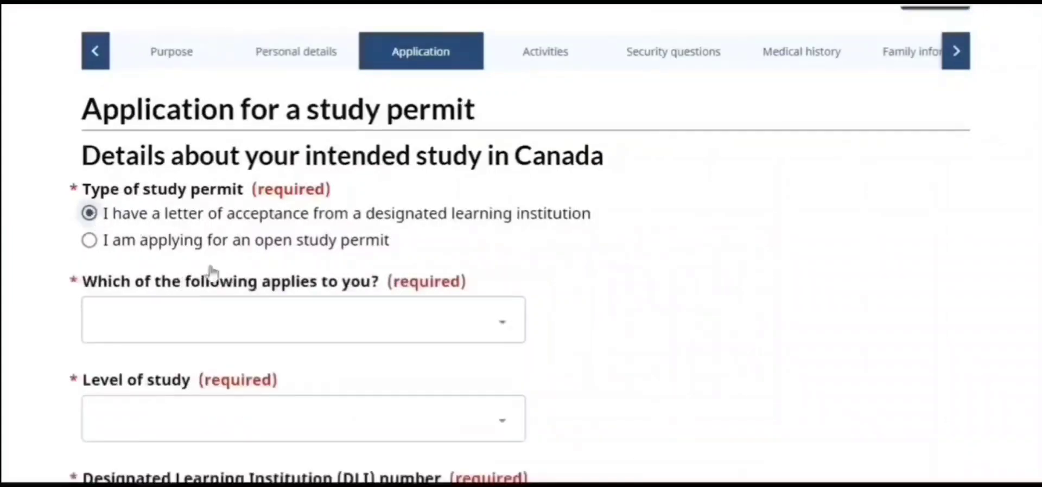
{"action": "left_click", "coordinate": [271, 342]}
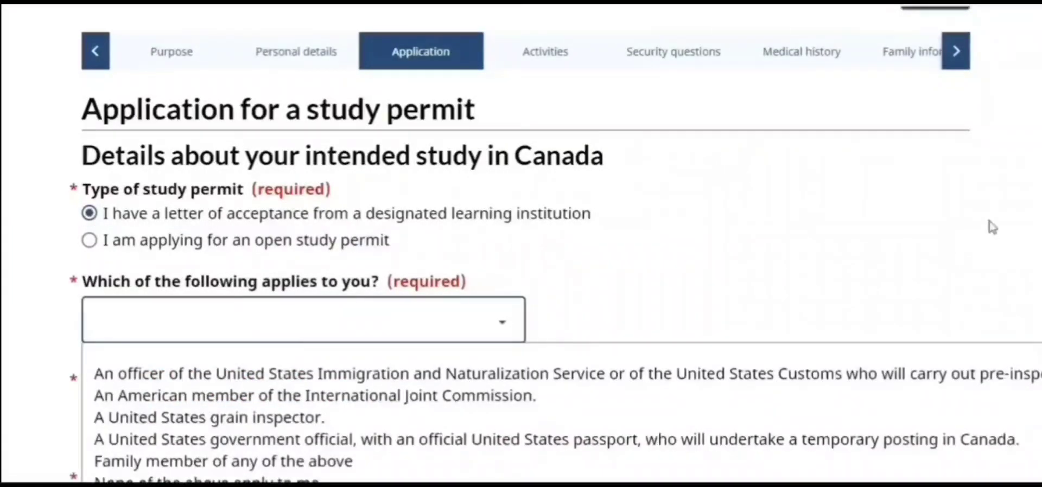
{"action": "left_click_drag", "start_coordinate": [1040, 103], "coordinate": [1040, 142]}
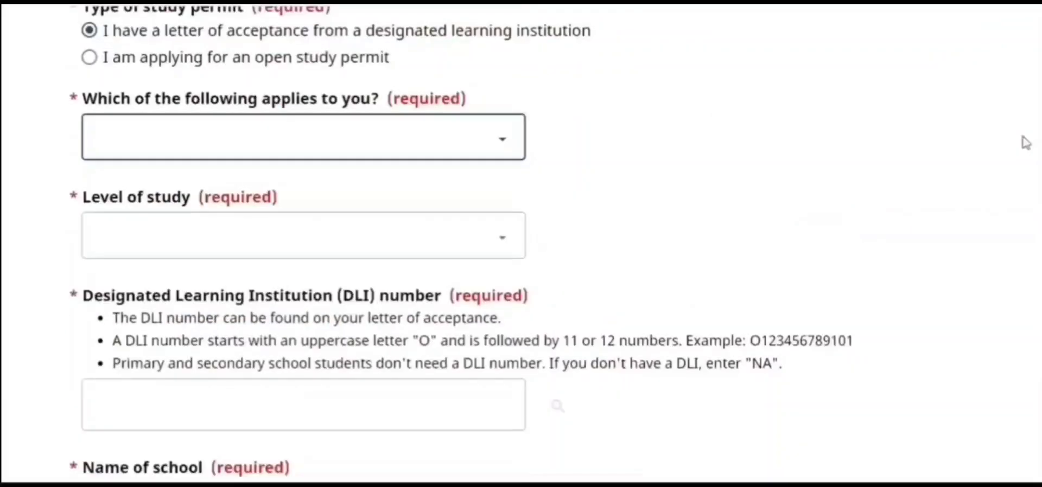
{"action": "left_click", "coordinate": [469, 143]}
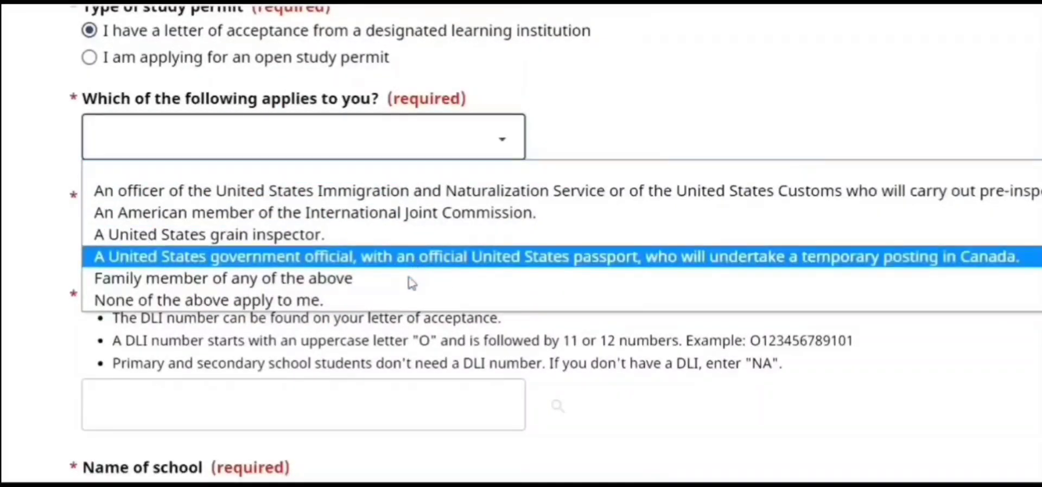
{"action": "left_click", "coordinate": [398, 302]}
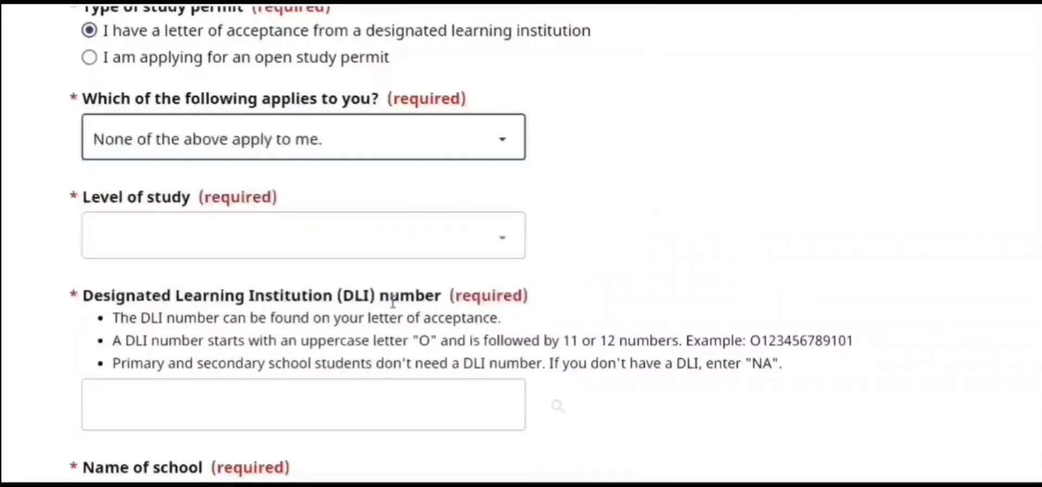
{"action": "left_click", "coordinate": [416, 246]}
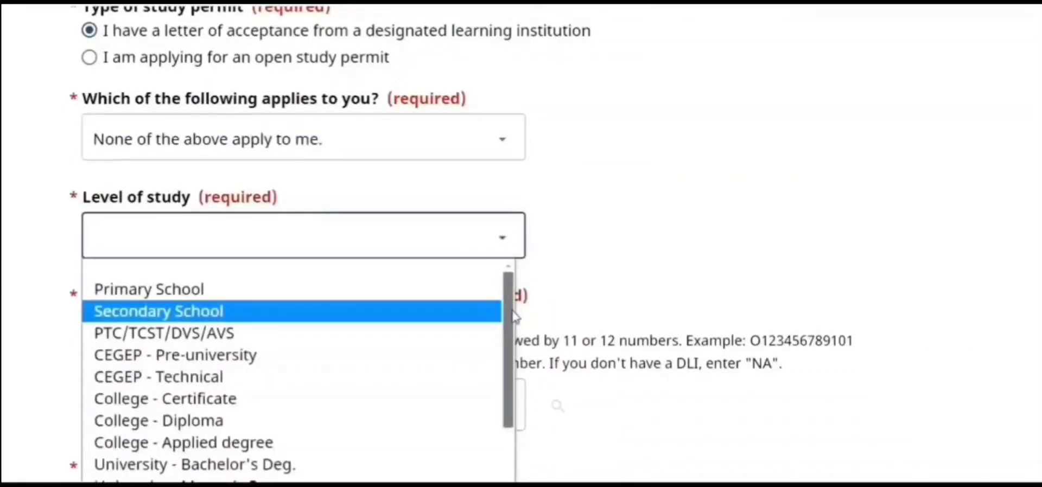
{"action": "scroll", "coordinate": [514, 316], "scroll_direction": "down", "scroll_amount": 3}
{"action": "left_click", "coordinate": [344, 409]}
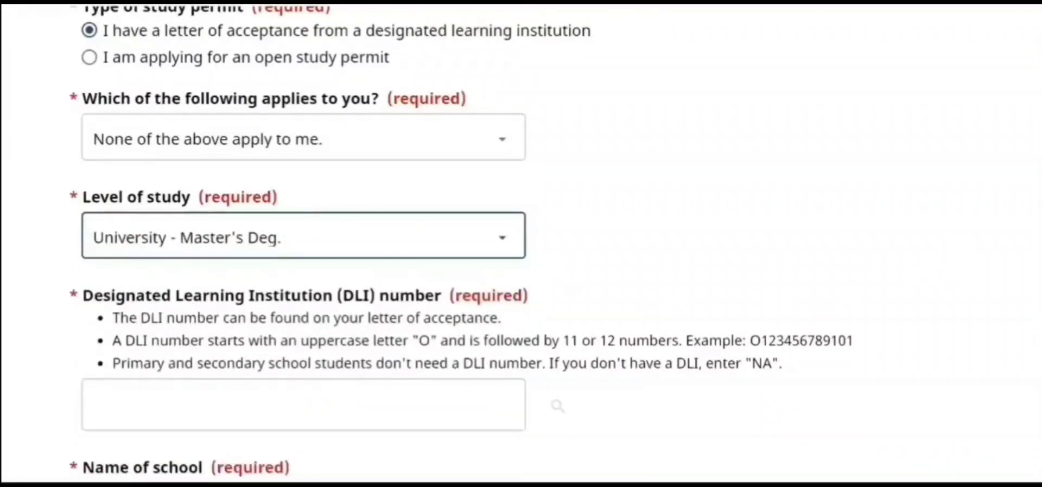
{"action": "scroll", "coordinate": [518, 157], "scroll_direction": "down", "scroll_amount": 5}
{"action": "scroll", "coordinate": [519, 158], "scroll_direction": "up", "scroll_amount": 2}
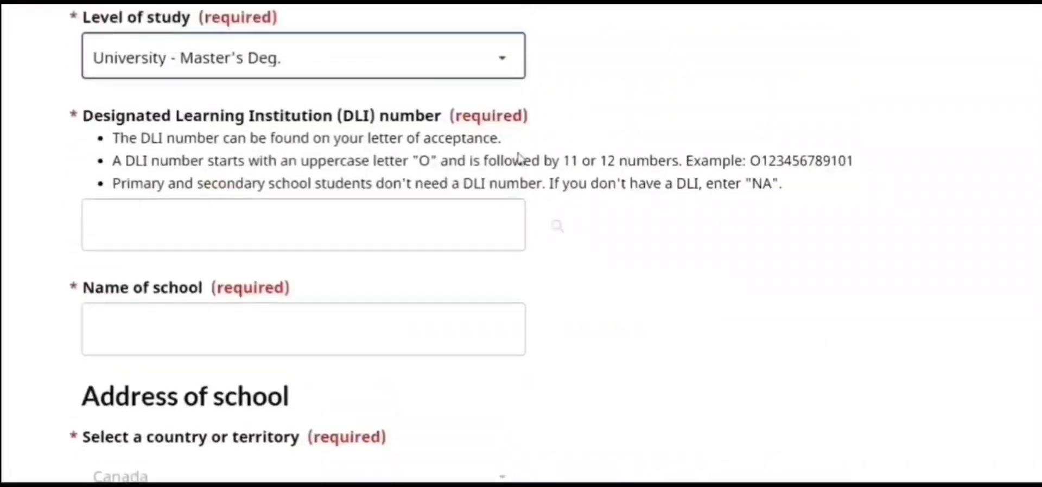
{"action": "left_click", "coordinate": [447, 236]}
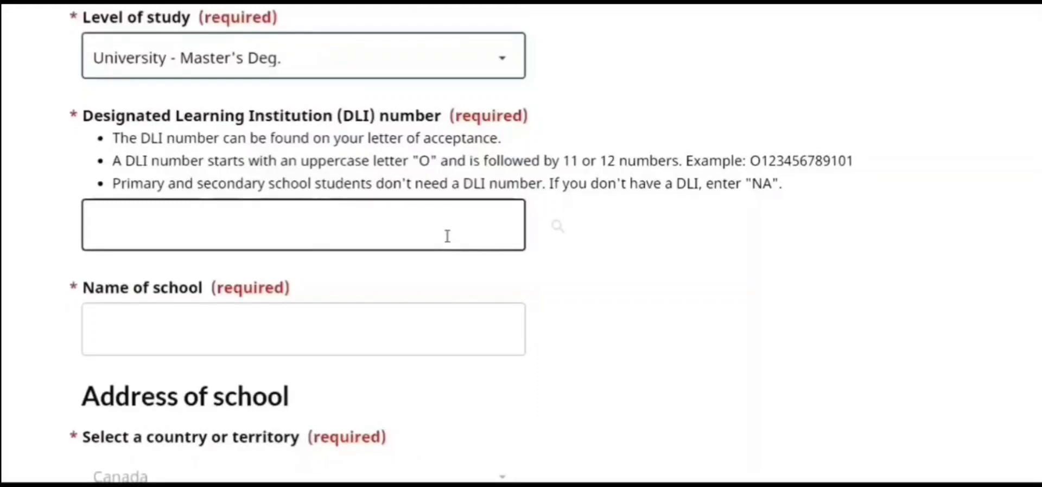
{"action": "left_click", "coordinate": [447, 236]}
{"action": "type", "text": "O"}
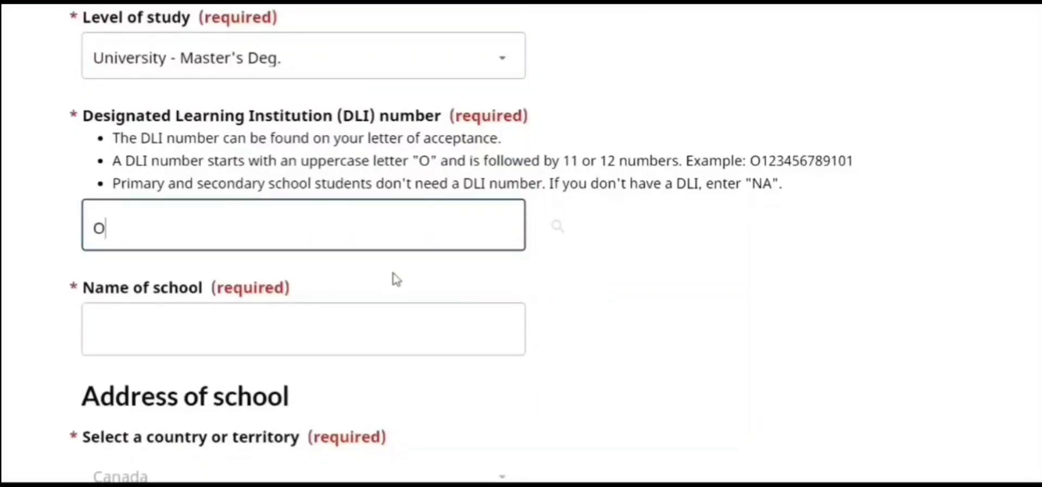
{"action": "type", "text": "1234567"}
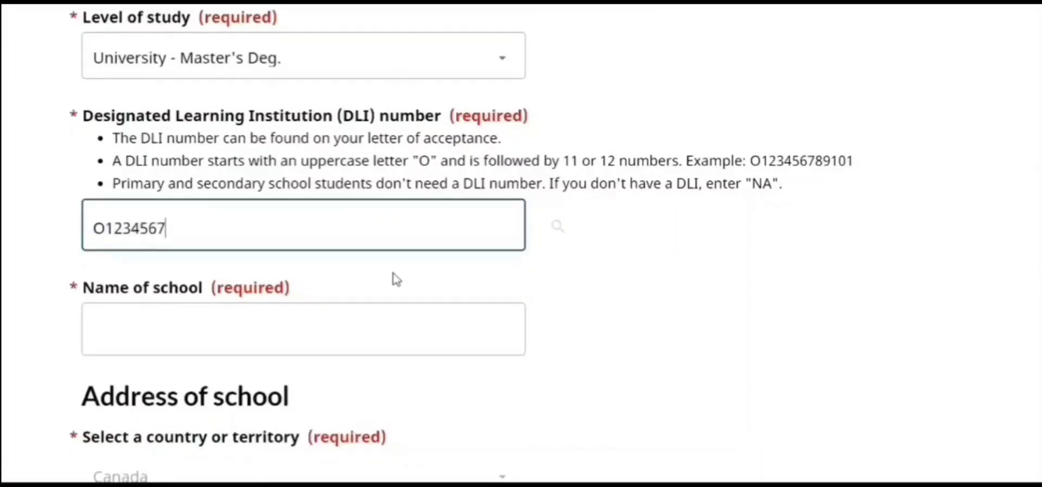
{"action": "type", "text": "89876"}
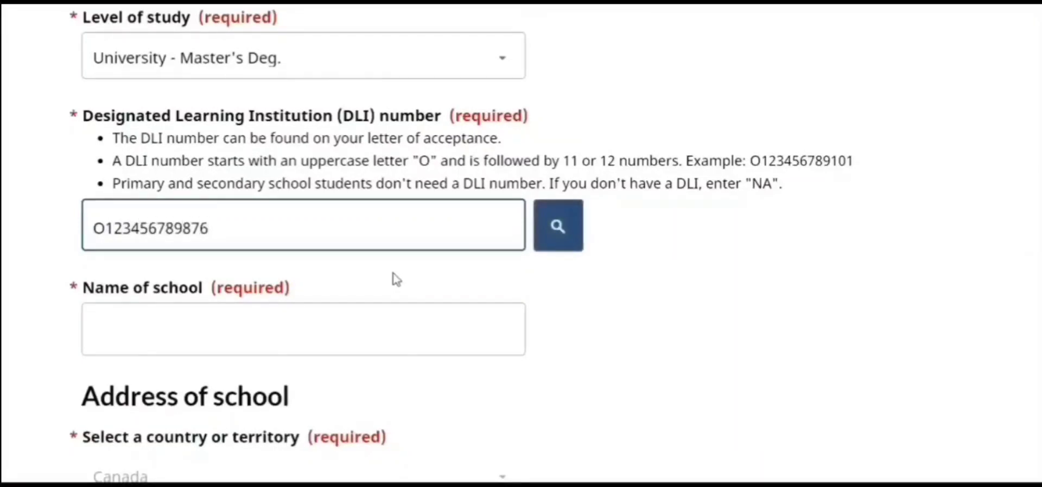
{"action": "left_click", "coordinate": [623, 313]}
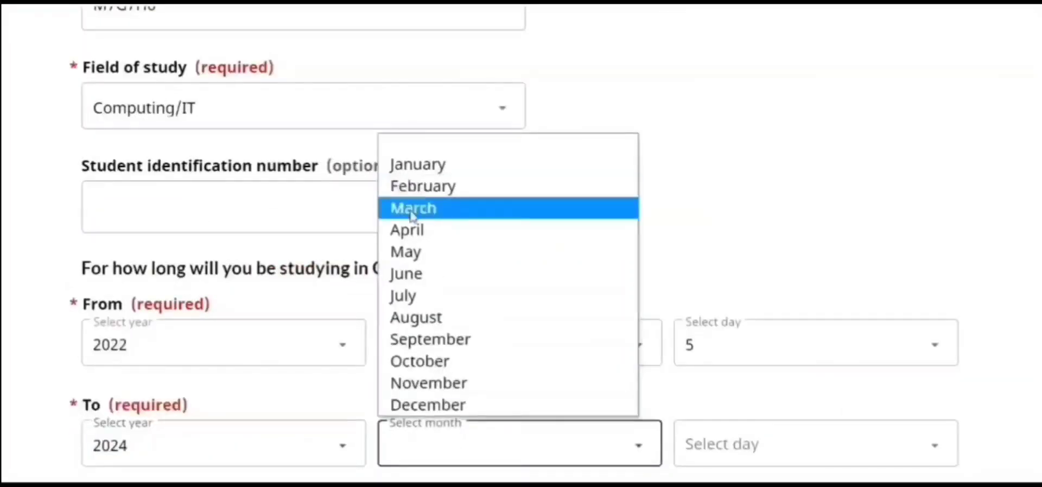
Set the study end date to 30 April 2024, then save and continue
{"action": "left_click", "coordinate": [407, 230]}
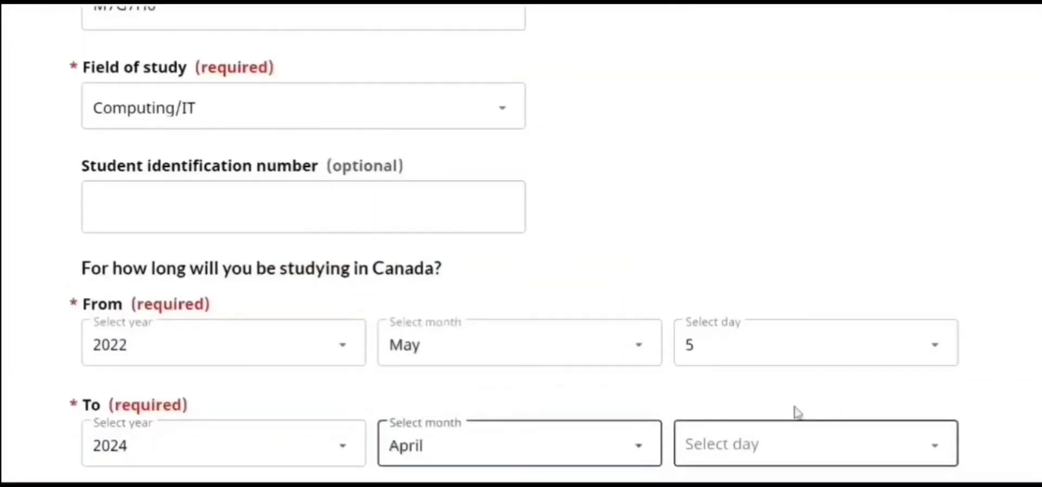
{"action": "left_click", "coordinate": [752, 467]}
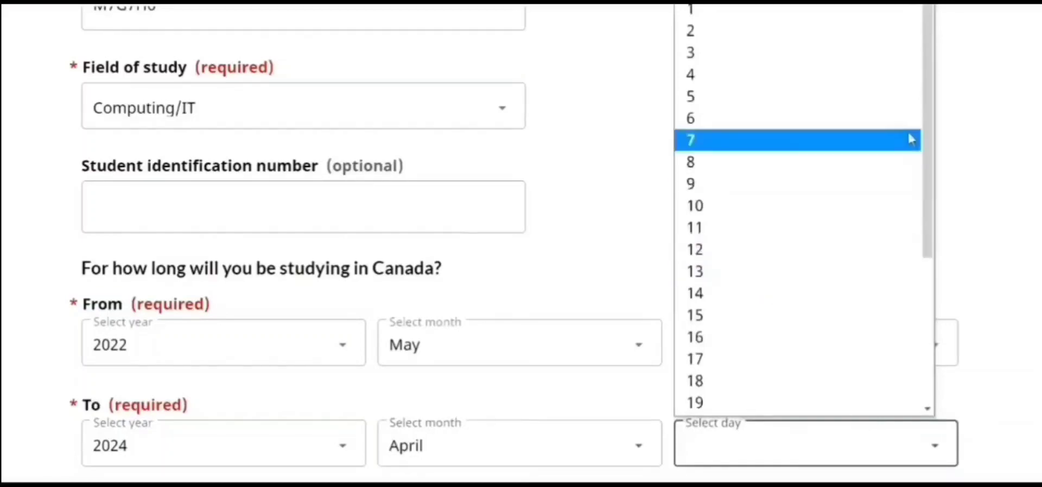
{"action": "left_click_drag", "start_coordinate": [932, 137], "coordinate": [970, 307]}
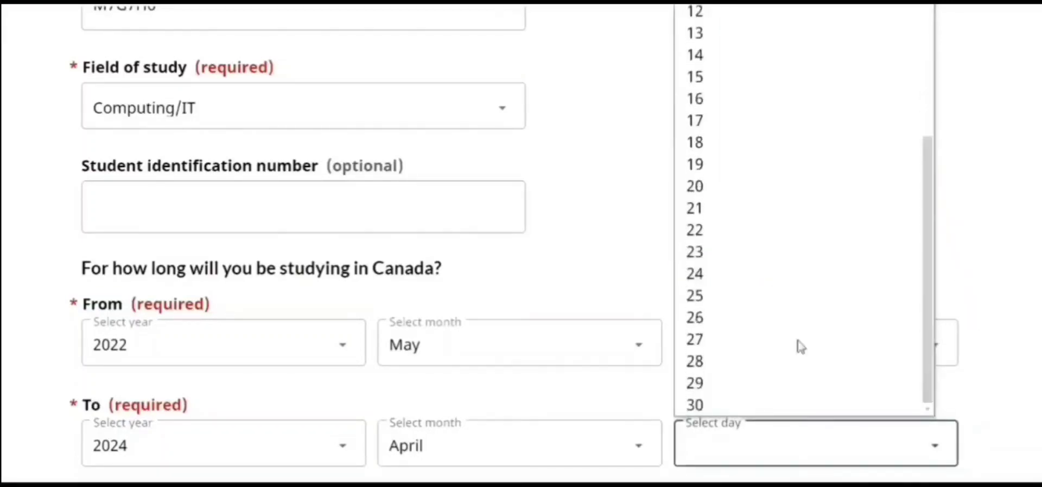
{"action": "left_click", "coordinate": [741, 405]}
{"action": "scroll", "coordinate": [521, 244], "scroll_direction": "down", "scroll_amount": 5}
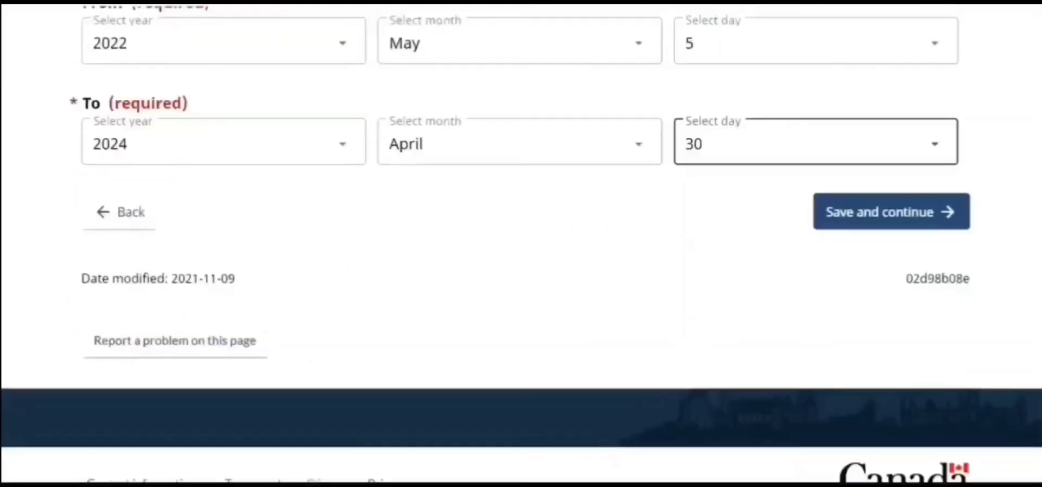
{"action": "left_click", "coordinate": [903, 219]}
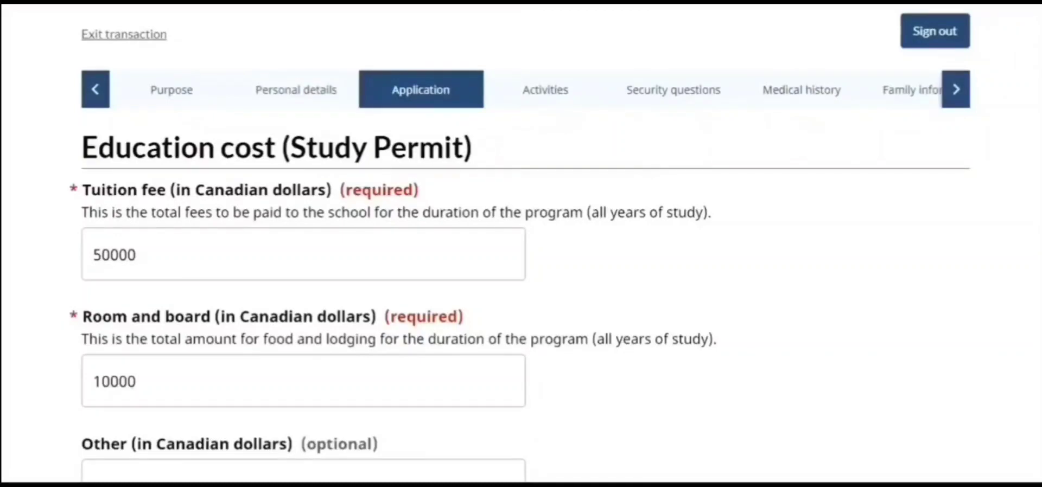
Fill the room and board cost, choose Myself or Parents as payer, answer No to support, and save
{"action": "left_click", "coordinate": [137, 382]}
{"action": "scroll", "coordinate": [304, 244], "scroll_direction": "down", "scroll_amount": 5}
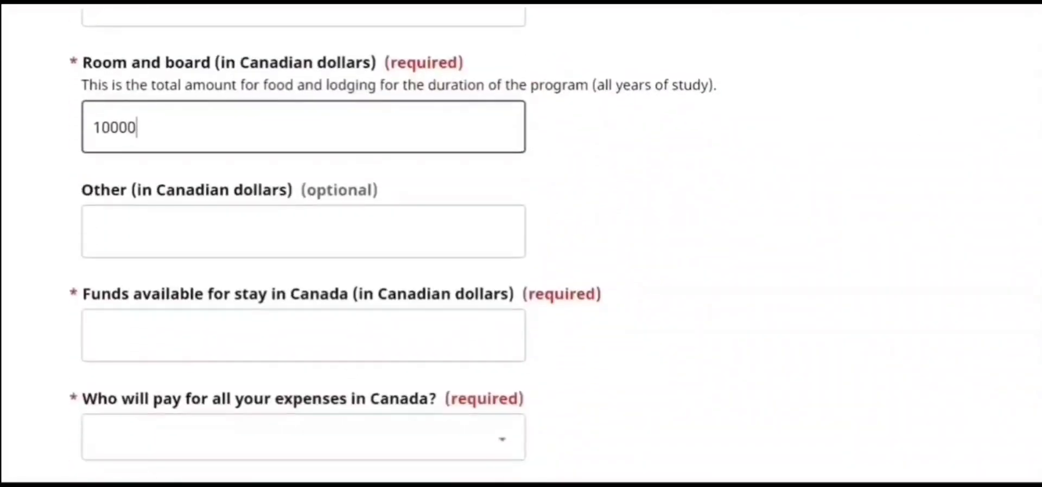
{"action": "scroll", "coordinate": [812, 425], "scroll_direction": "down", "scroll_amount": 1}
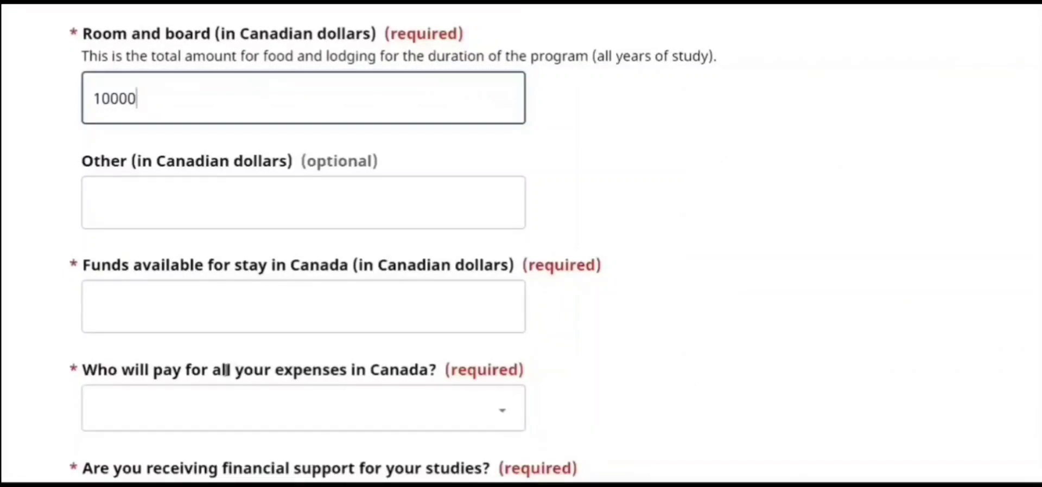
{"action": "left_click", "coordinate": [384, 418]}
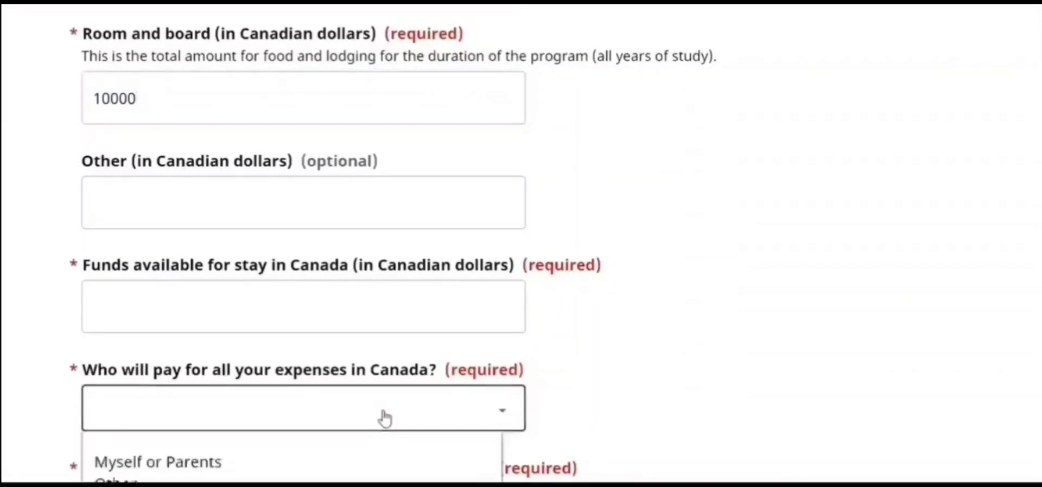
{"action": "left_click", "coordinate": [321, 463]}
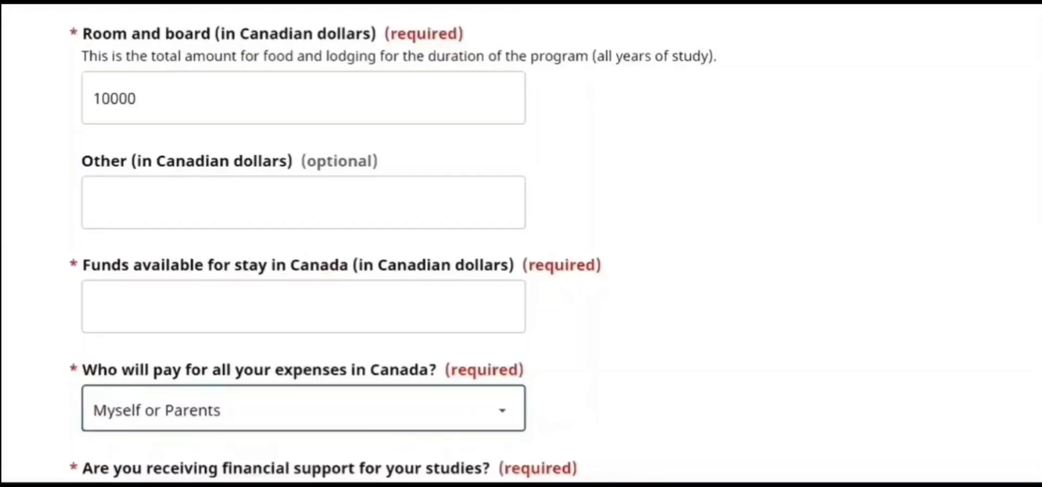
{"action": "left_click", "coordinate": [739, 353]}
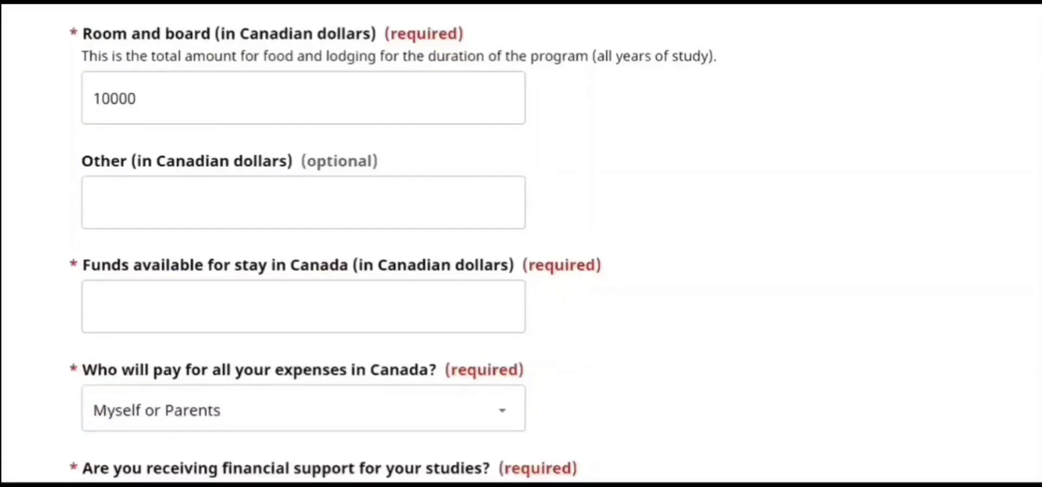
{"action": "scroll", "coordinate": [1040, 267], "scroll_direction": "down", "scroll_amount": 3}
{"action": "scroll", "coordinate": [1040, 267], "scroll_direction": "up", "scroll_amount": 6}
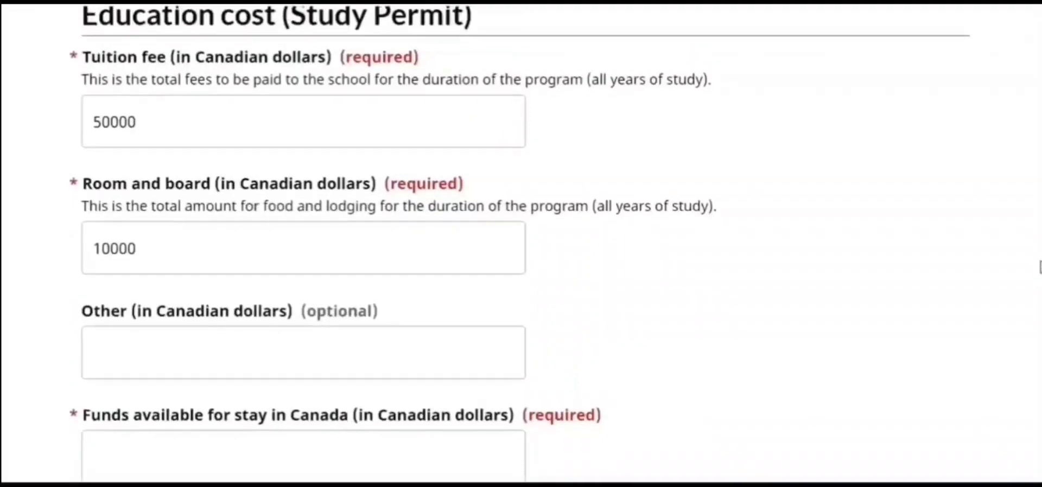
{"action": "scroll", "coordinate": [1040, 267], "scroll_direction": "down", "scroll_amount": 3}
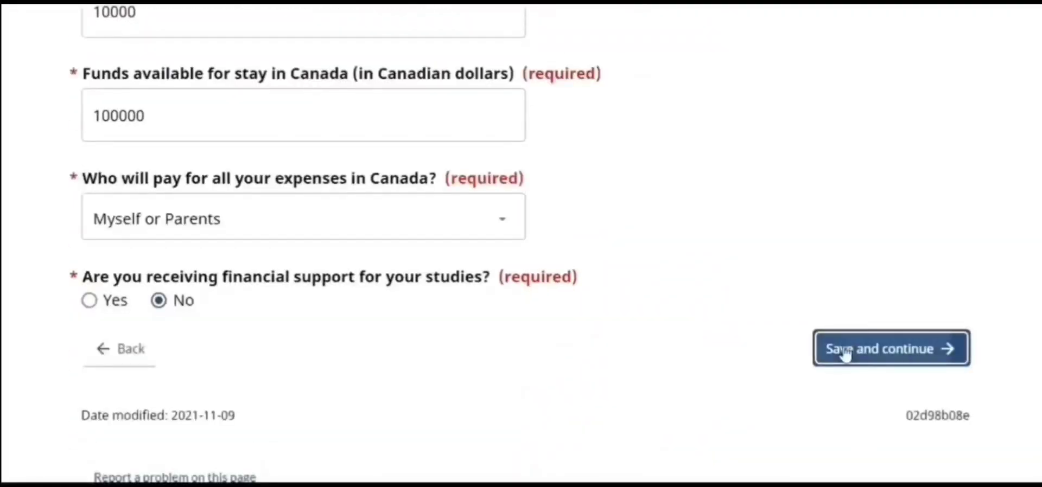
{"action": "left_click", "coordinate": [845, 350]}
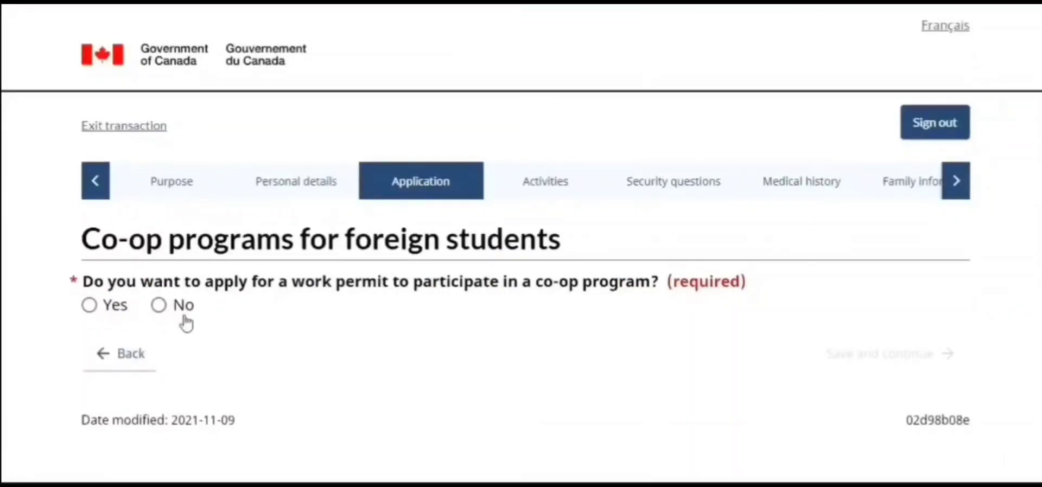
Decline the co-op work permit, then answer Student Direct Stream: GIC Yes, tuition paid Yes, medical exam No
{"action": "left_click", "coordinate": [160, 305]}
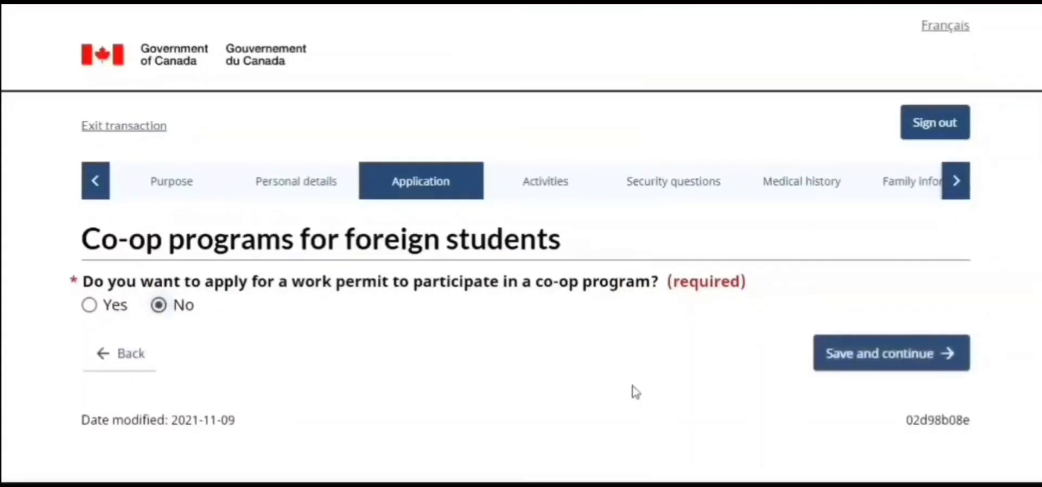
{"action": "left_click", "coordinate": [858, 364]}
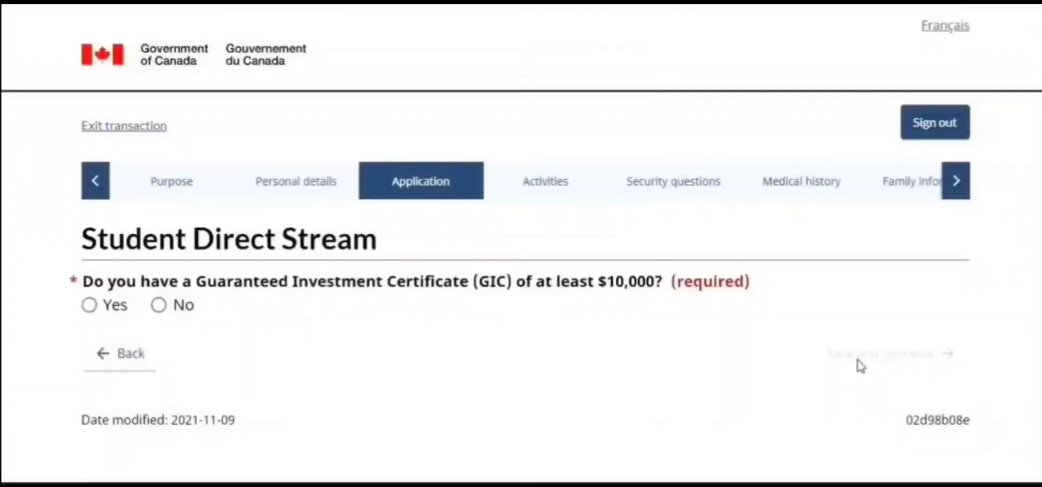
{"action": "left_click", "coordinate": [89, 306]}
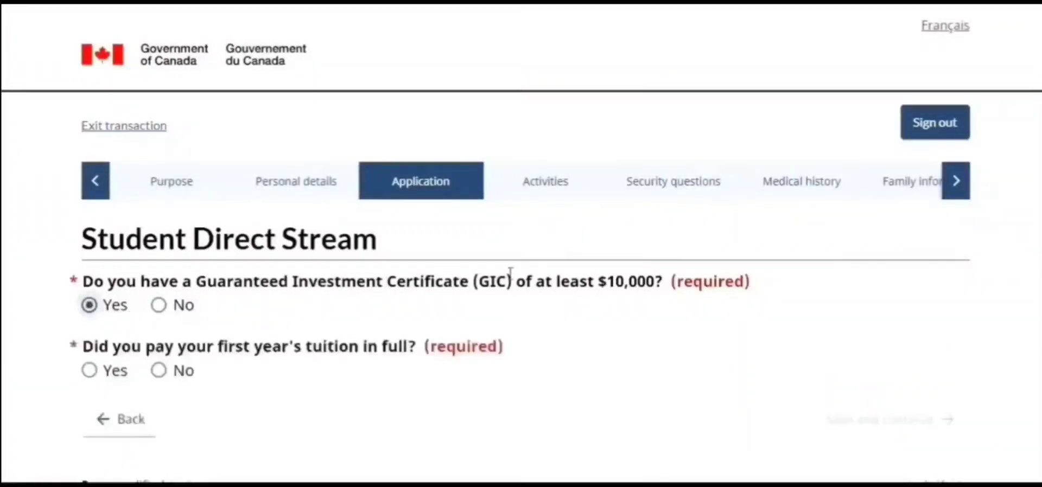
{"action": "left_click", "coordinate": [90, 371]}
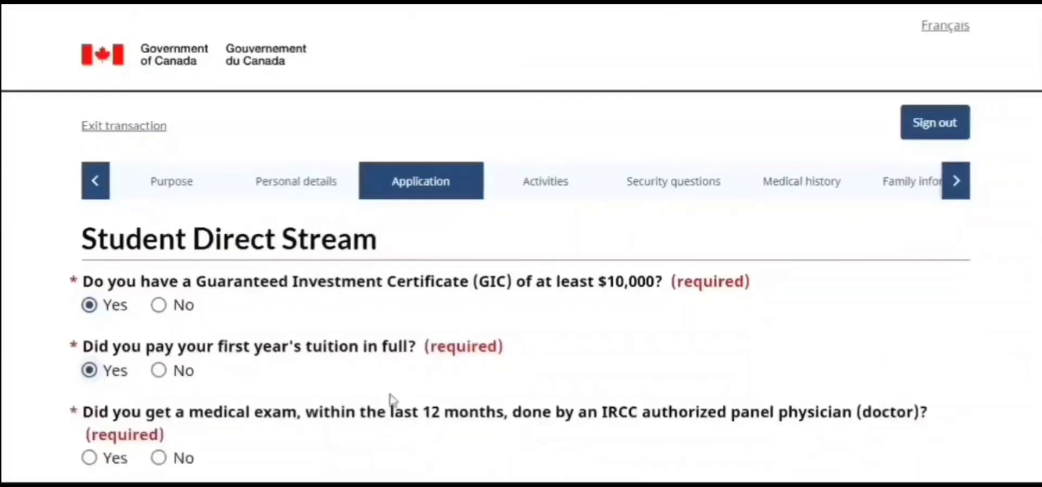
{"action": "scroll", "coordinate": [605, 393], "scroll_direction": "down", "scroll_amount": 2}
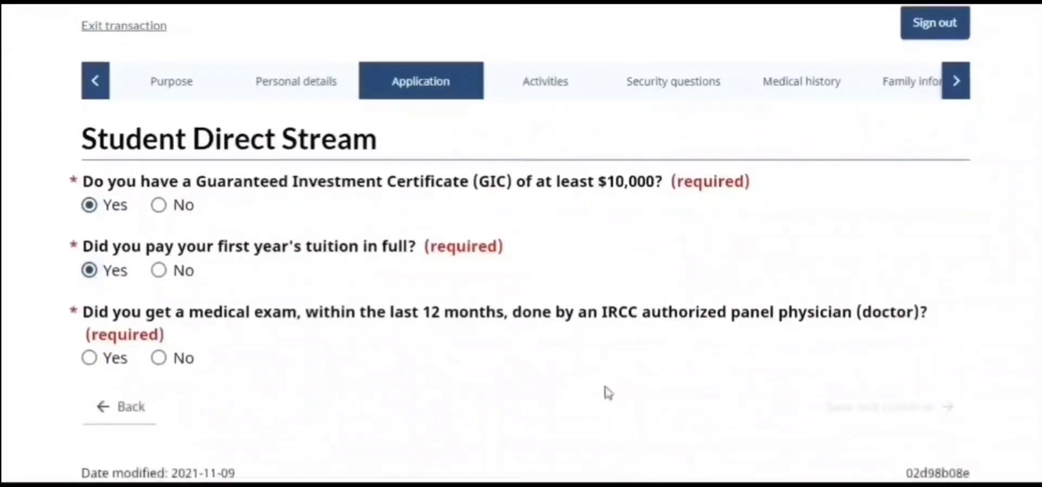
{"action": "left_click", "coordinate": [159, 360]}
{"action": "left_click", "coordinate": [872, 411]}
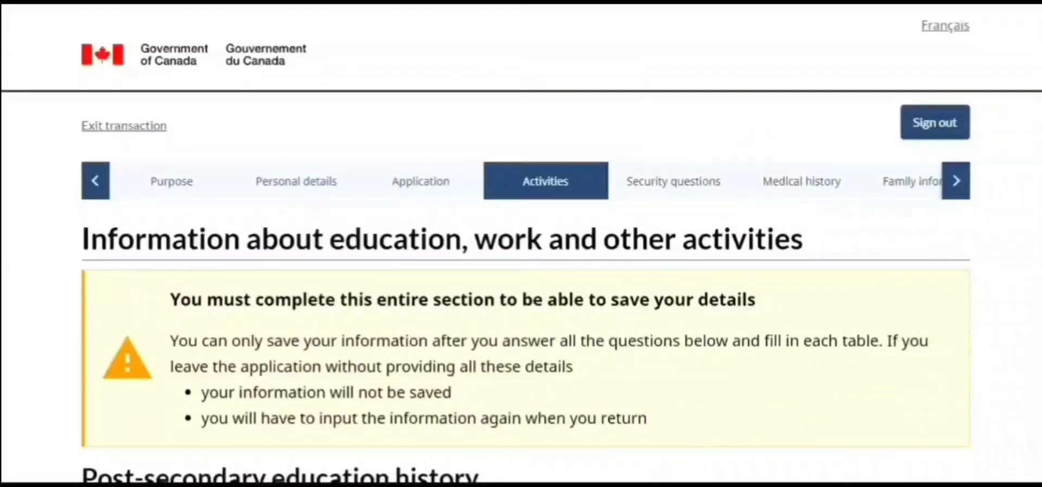
Answer Yes to post-secondary study and save the Delhi IT College Computing/IT entry, 2016-05 to 2020-05
{"action": "scroll", "coordinate": [521, 244], "scroll_direction": "down", "scroll_amount": 3}
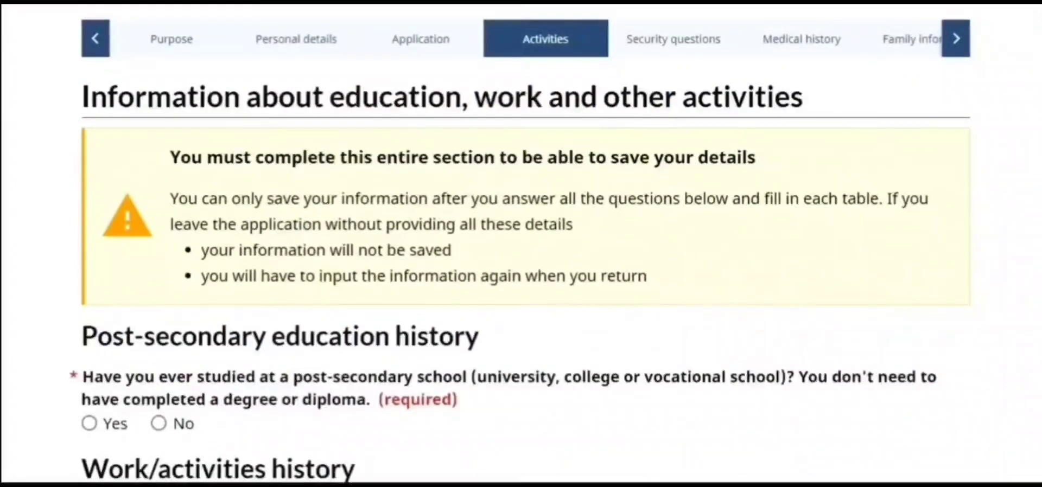
{"action": "scroll", "coordinate": [521, 244], "scroll_direction": "down", "scroll_amount": 1}
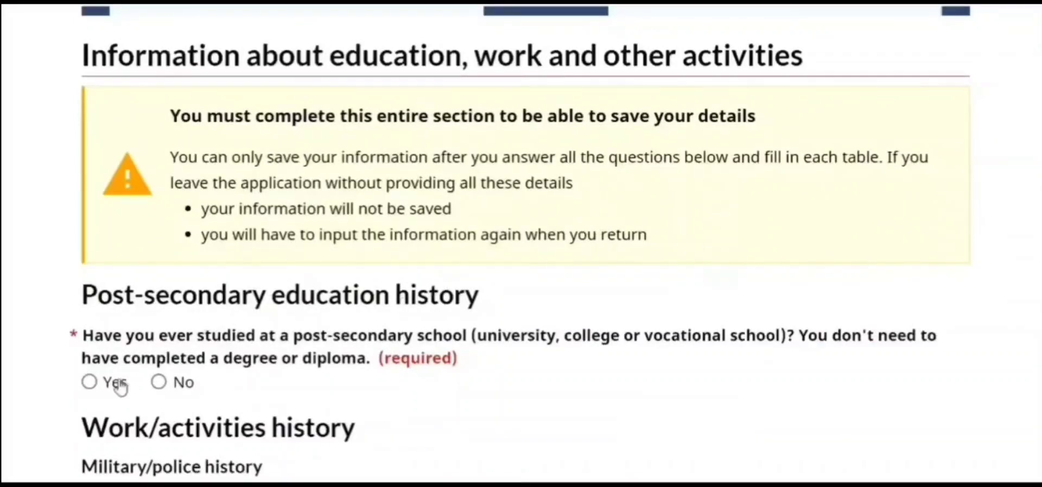
{"action": "left_click", "coordinate": [90, 383]}
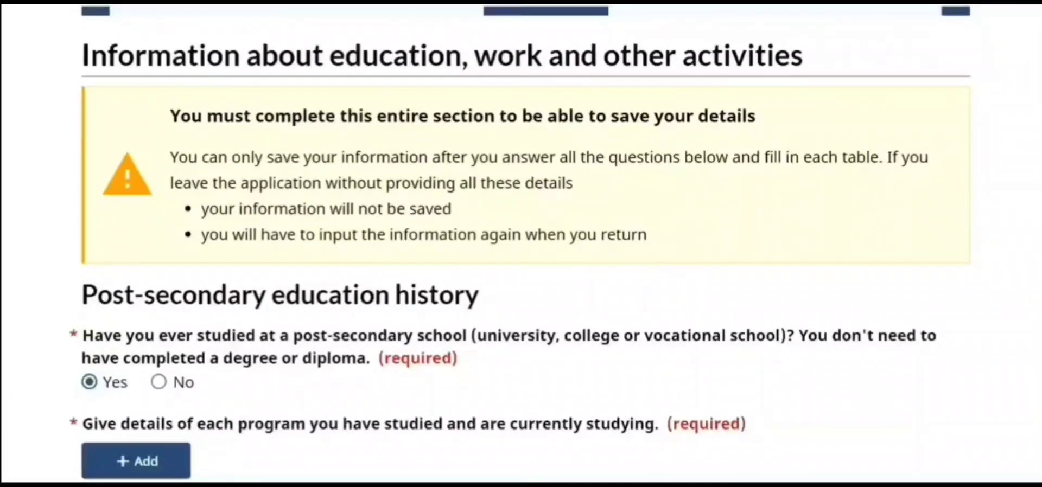
{"action": "left_click", "coordinate": [124, 469]}
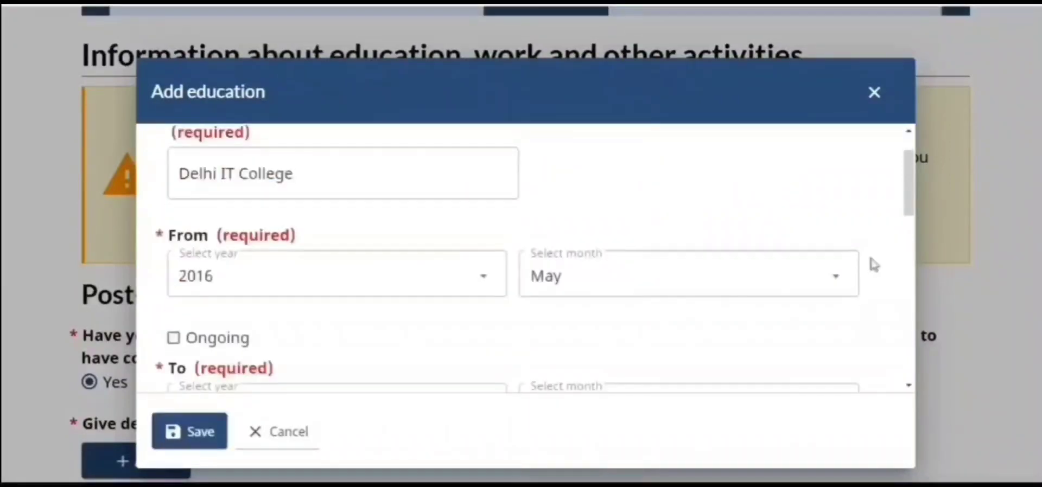
{"action": "left_click_drag", "start_coordinate": [910, 196], "coordinate": [939, 399]}
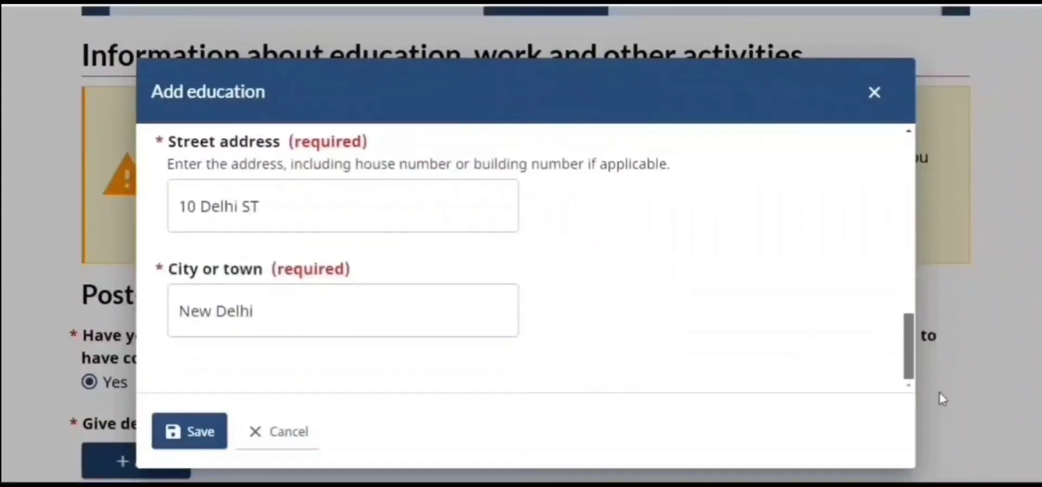
{"action": "left_click", "coordinate": [181, 432]}
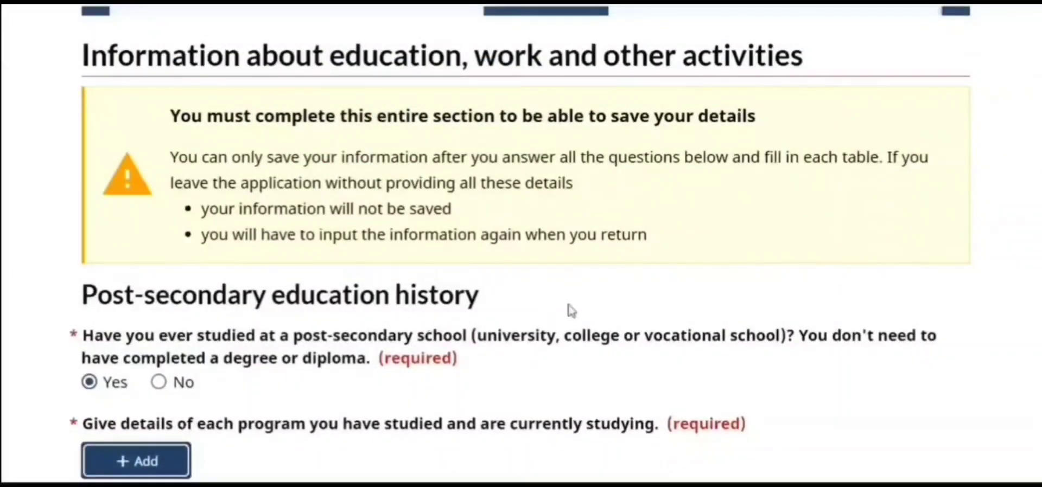
Answer No to military or police service
{"action": "scroll", "coordinate": [521, 244], "scroll_direction": "down", "scroll_amount": 8}
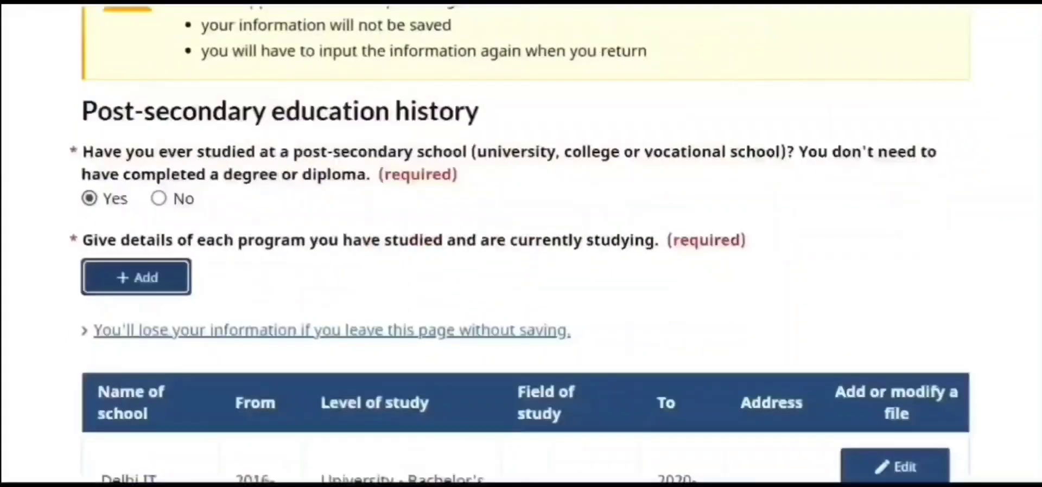
{"action": "scroll", "coordinate": [521, 244], "scroll_direction": "down", "scroll_amount": 3}
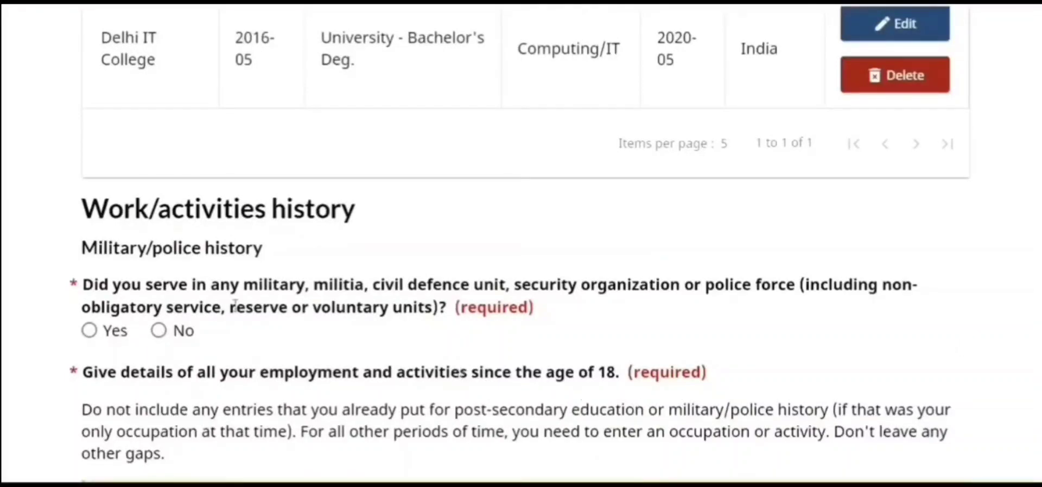
{"action": "left_click", "coordinate": [159, 331]}
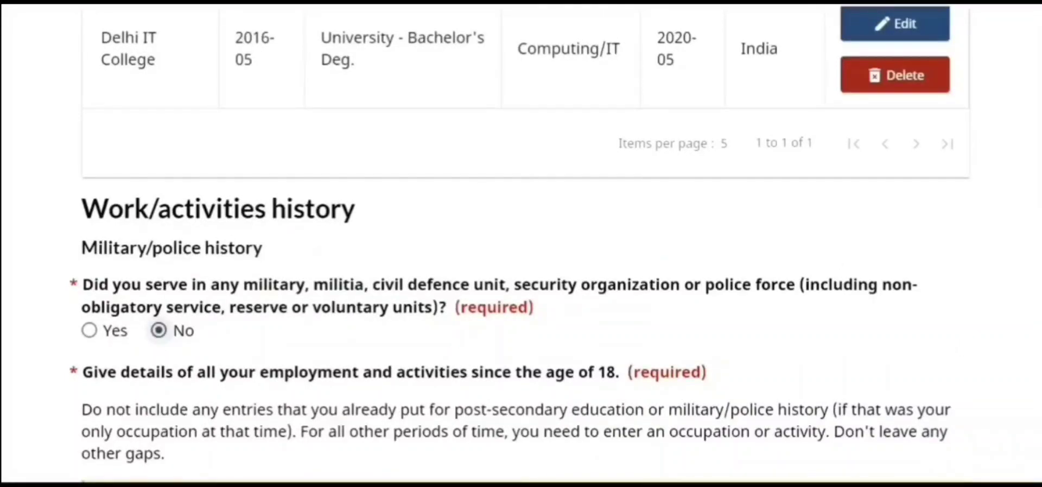
{"action": "scroll", "coordinate": [521, 244], "scroll_direction": "down", "scroll_amount": 4}
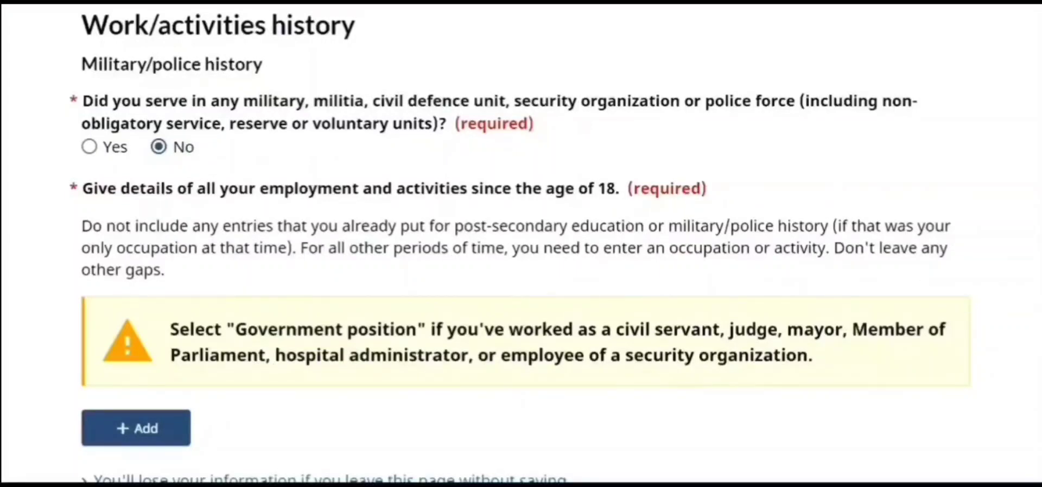
{"action": "scroll", "coordinate": [1016, 226], "scroll_direction": "up", "scroll_amount": 10}
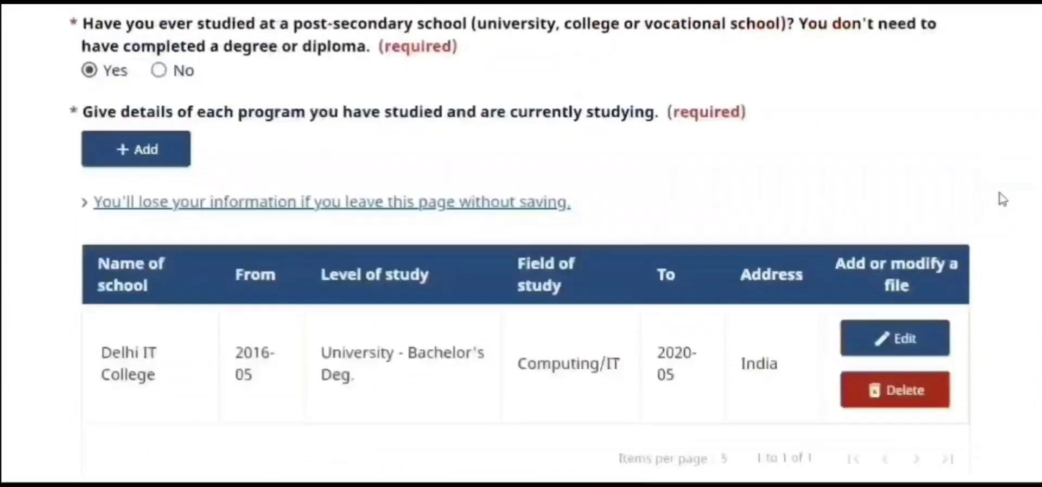
{"action": "scroll", "coordinate": [1000, 197], "scroll_direction": "down", "scroll_amount": 3}
Edit the Delhi IT College education entry to change its start month to April
{"action": "left_click", "coordinate": [901, 248]}
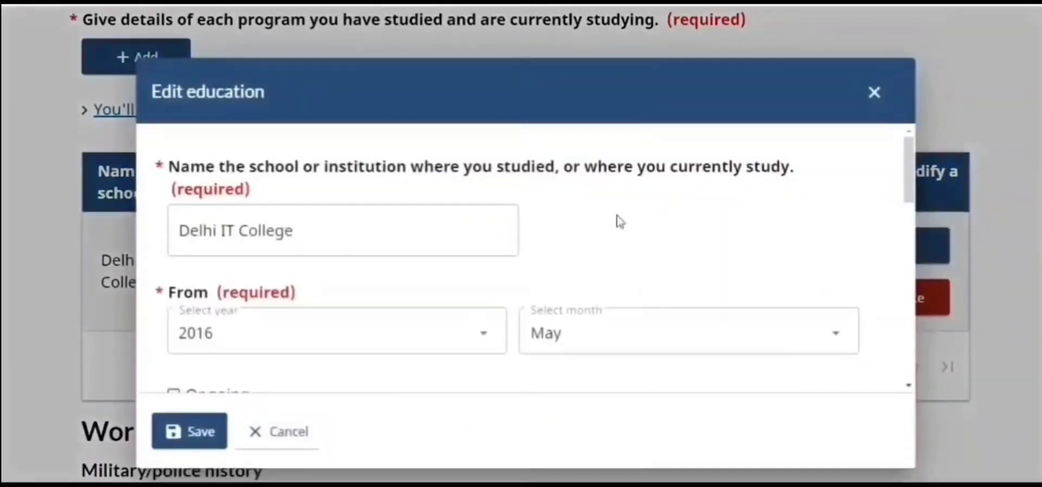
{"action": "left_click", "coordinate": [631, 335]}
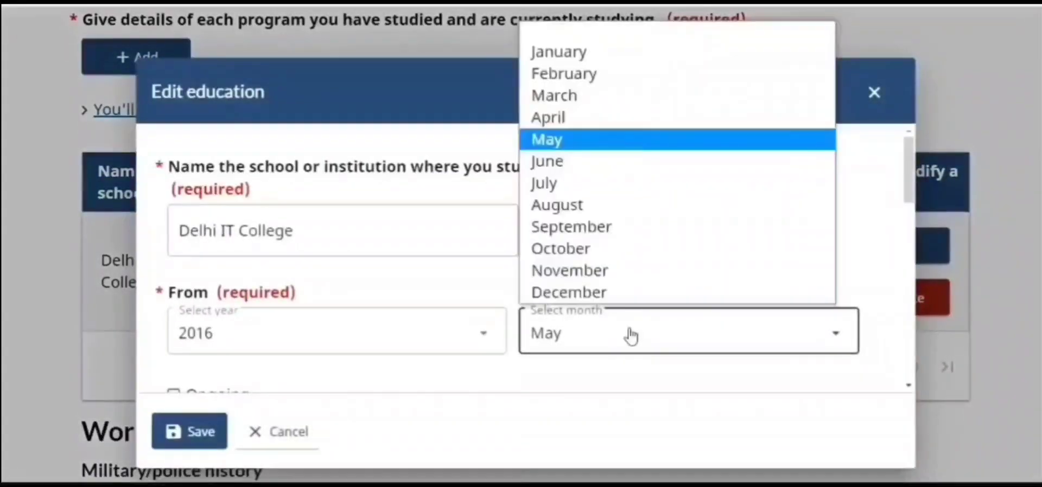
{"action": "left_click", "coordinate": [565, 117]}
{"action": "left_click", "coordinate": [189, 437]}
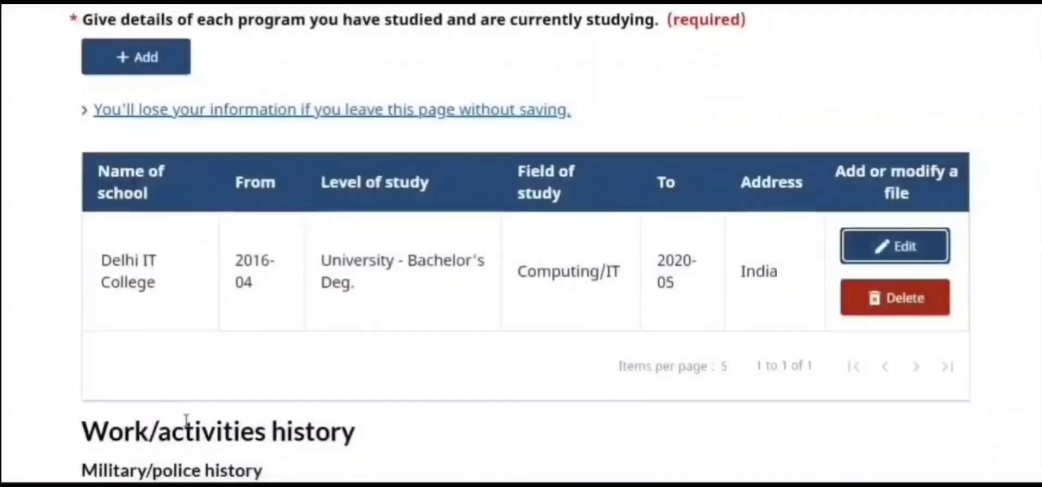
Confirm the Delhi IT Company job in the work history, then save and continue
{"action": "scroll", "coordinate": [521, 244], "scroll_direction": "down", "scroll_amount": 10}
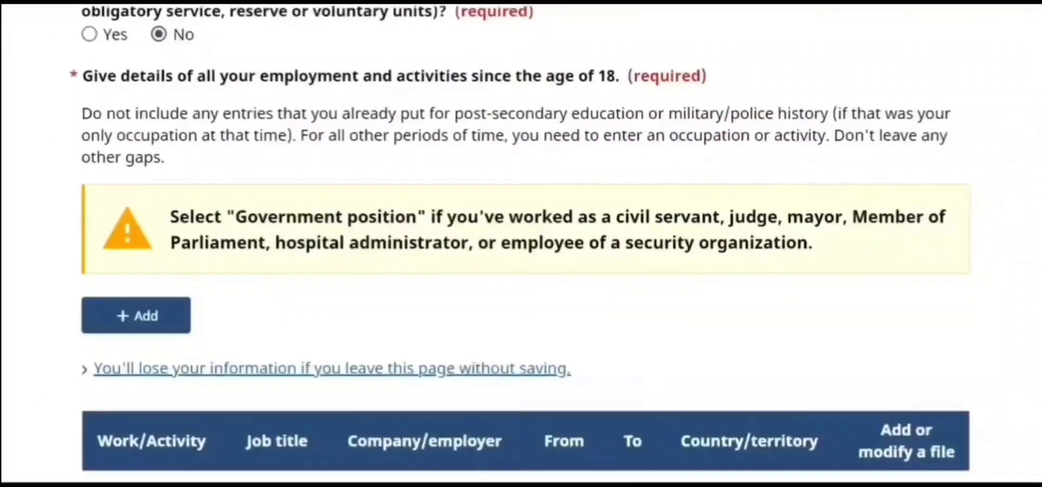
{"action": "scroll", "coordinate": [519, 245], "scroll_direction": "up", "scroll_amount": 1}
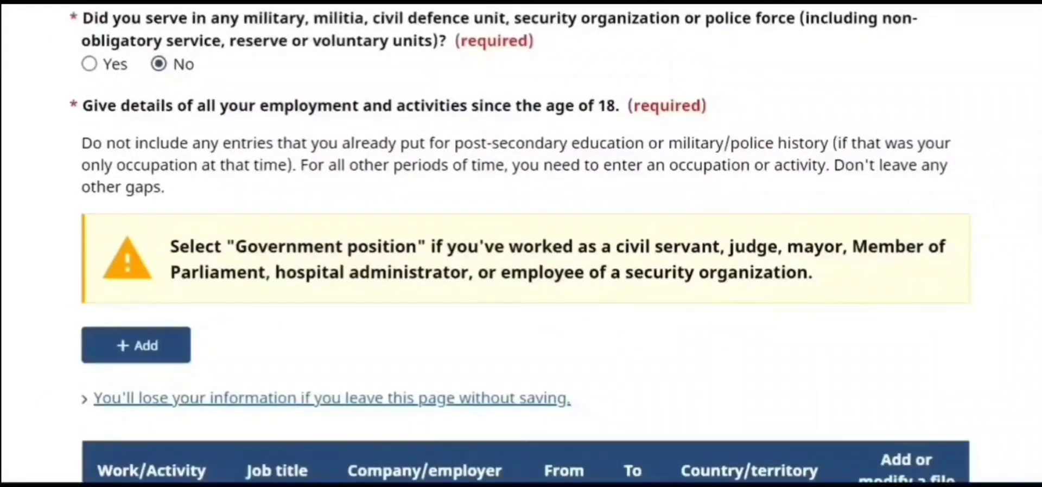
{"action": "scroll", "coordinate": [1023, 250], "scroll_direction": "up", "scroll_amount": 7}
{"action": "scroll", "coordinate": [1024, 251], "scroll_direction": "down", "scroll_amount": 3}
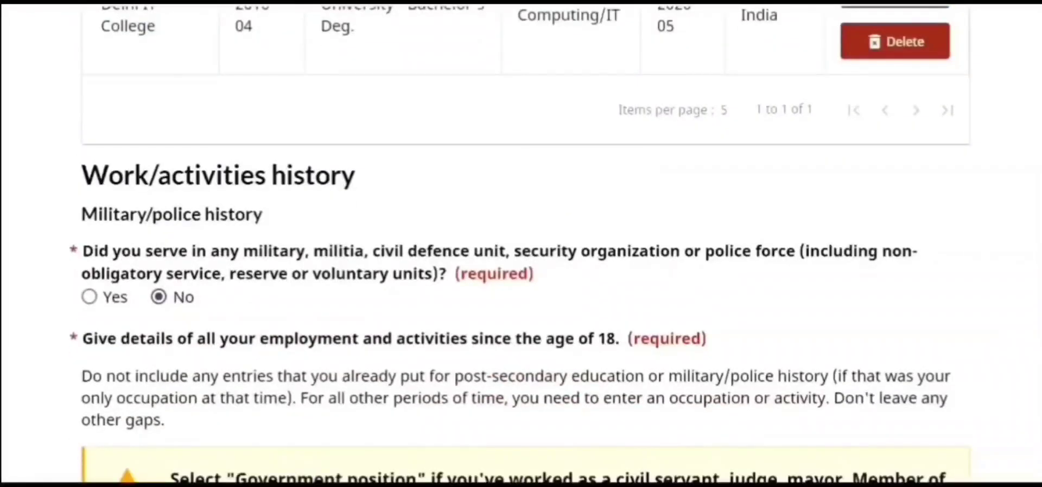
{"action": "scroll", "coordinate": [521, 245], "scroll_direction": "down", "scroll_amount": 4}
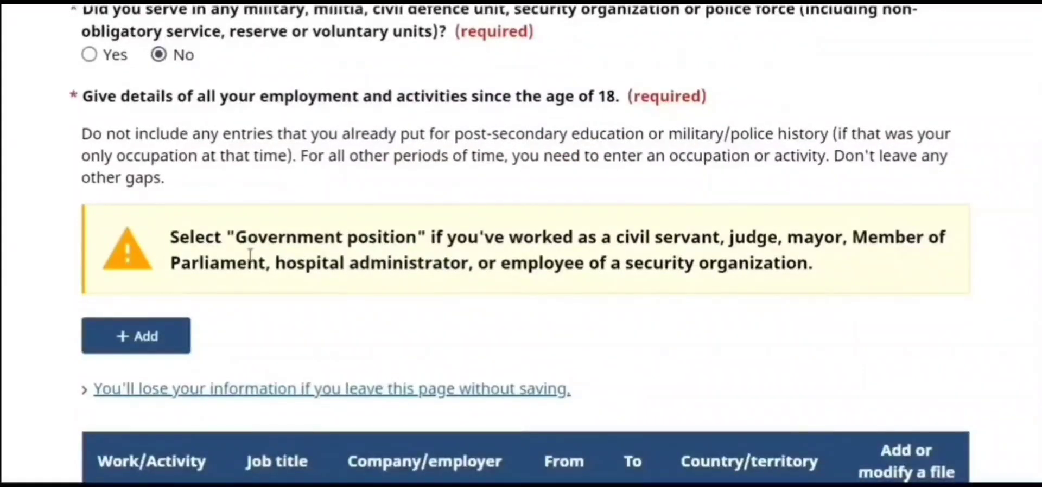
{"action": "left_click", "coordinate": [125, 337]}
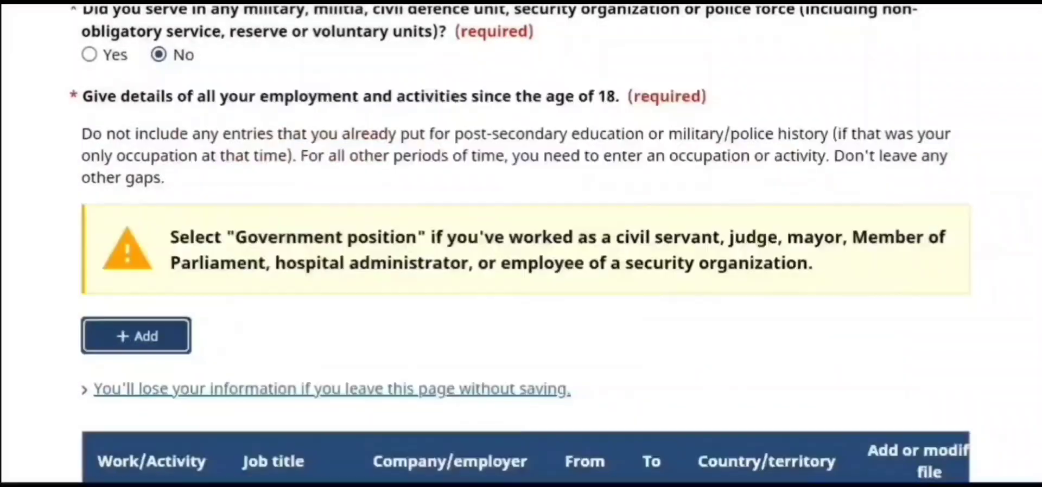
{"action": "scroll", "coordinate": [522, 244], "scroll_direction": "down", "scroll_amount": 5}
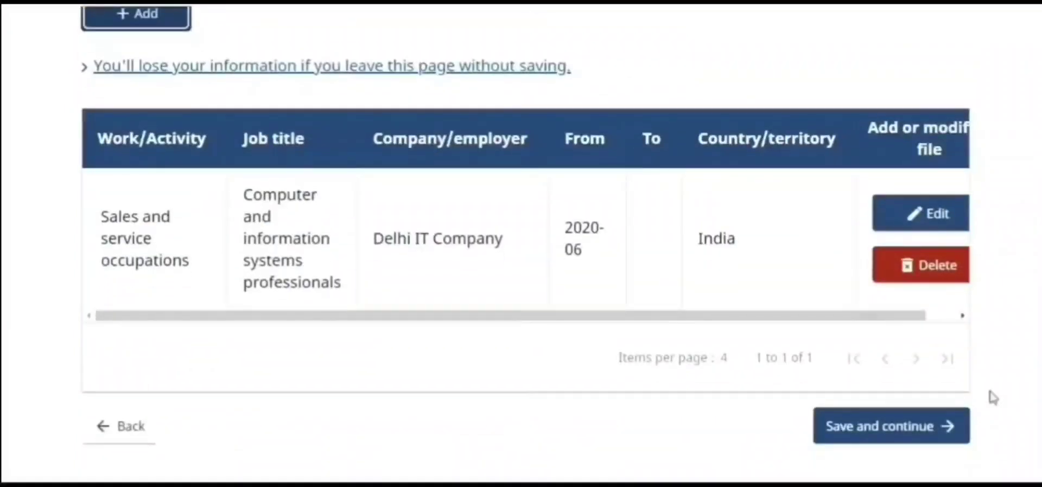
{"action": "left_click", "coordinate": [897, 425]}
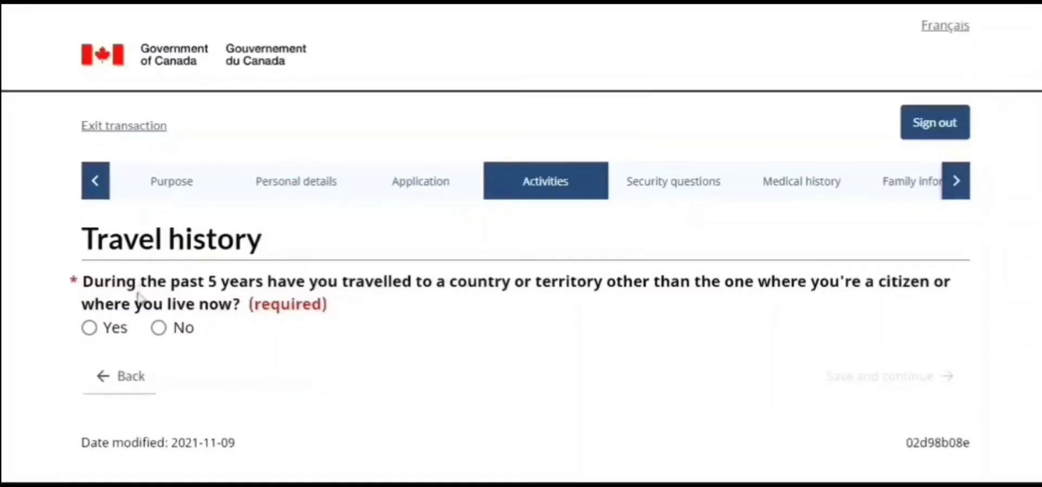
Answer No to recent travel, overstaying or unauthorized work in Canada, and past visa refusals, saving both pages
{"action": "left_click", "coordinate": [158, 329]}
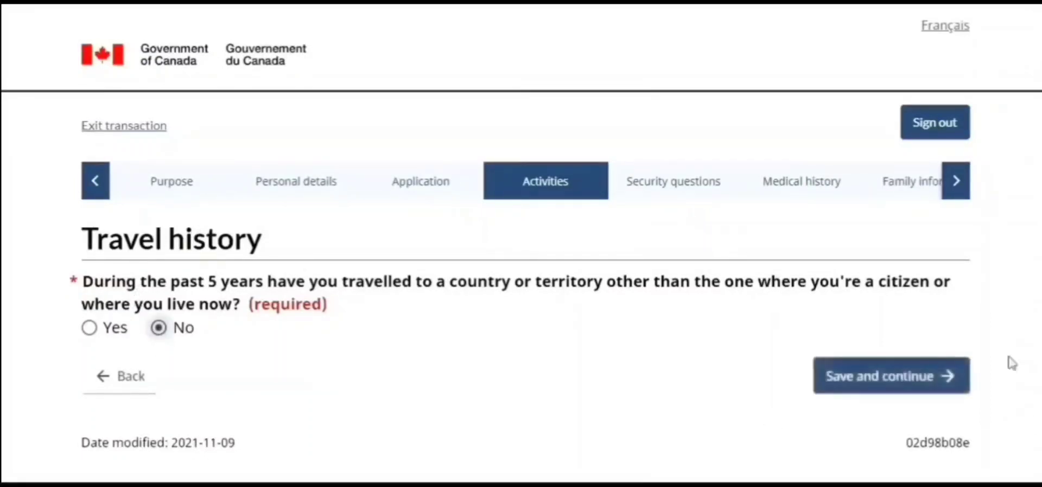
{"action": "left_click", "coordinate": [921, 376]}
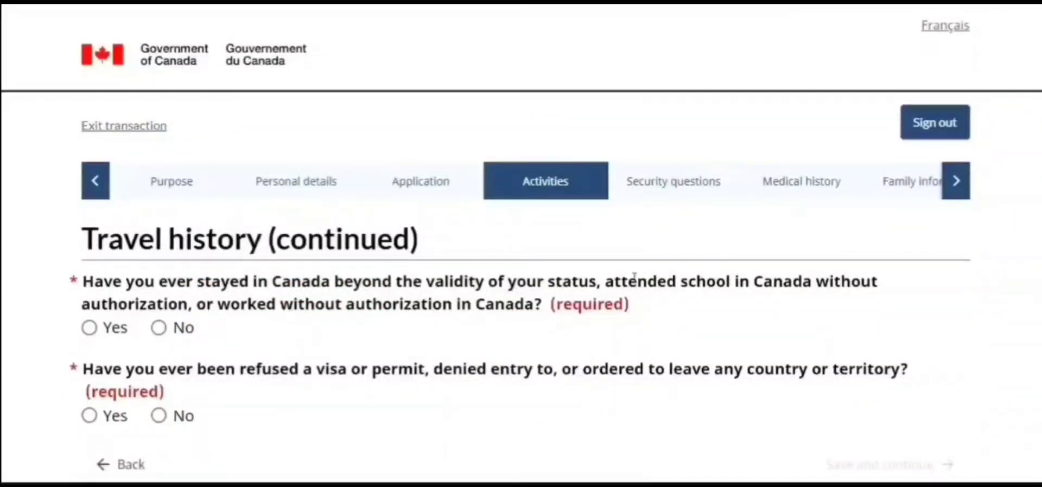
{"action": "left_click", "coordinate": [158, 327]}
{"action": "left_click", "coordinate": [160, 419]}
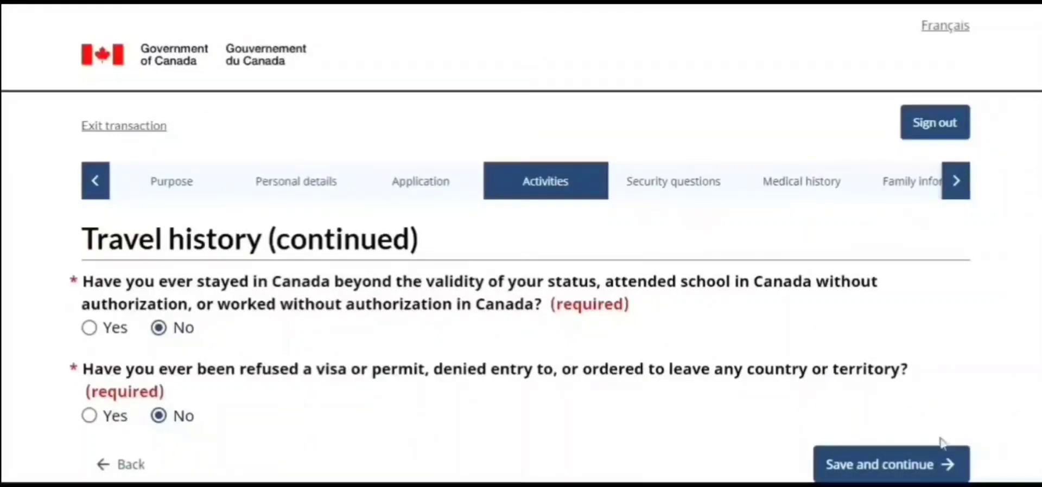
{"action": "left_click", "coordinate": [945, 463]}
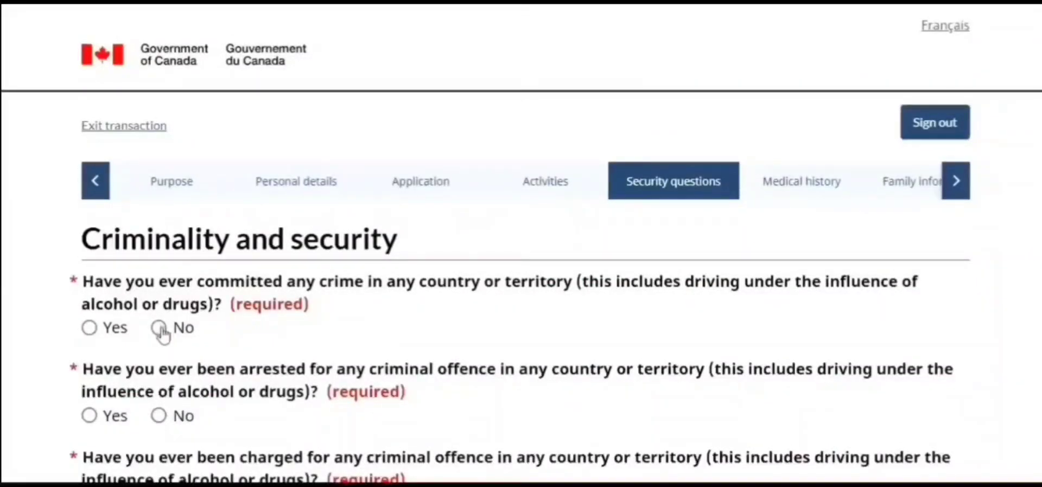
Answer No to committing a crime, being arrested, and being convicted, then save and continue
{"action": "left_click", "coordinate": [159, 329]}
{"action": "left_click", "coordinate": [159, 417]}
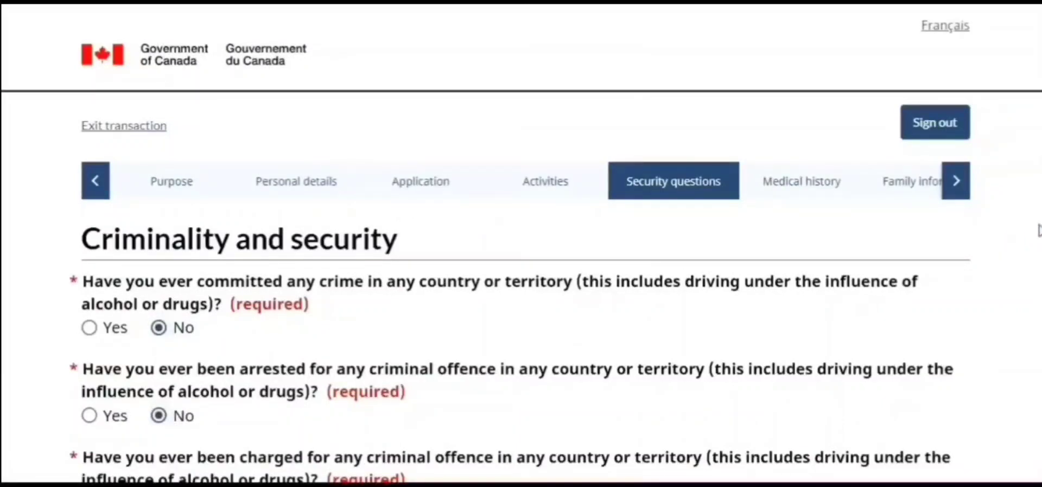
{"action": "scroll", "coordinate": [359, 362], "scroll_direction": "down", "scroll_amount": 5}
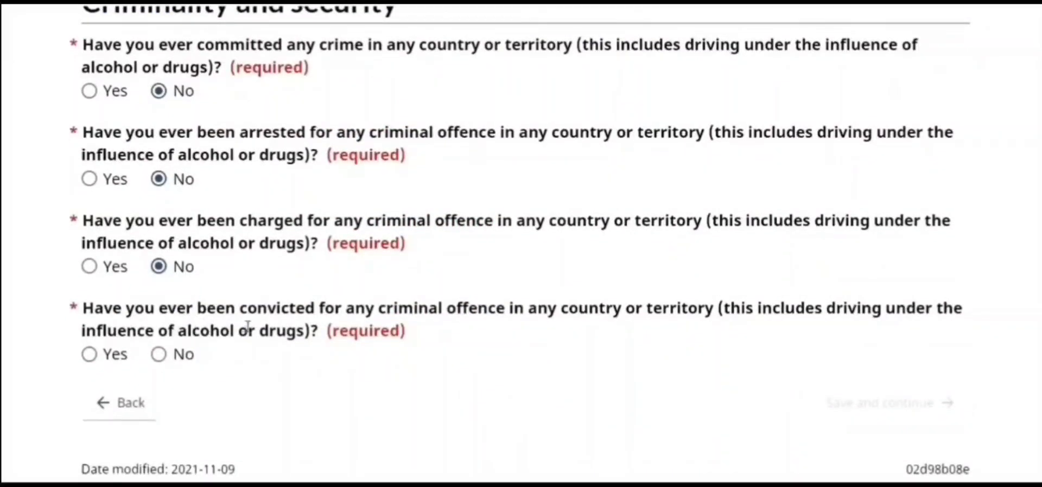
{"action": "left_click", "coordinate": [159, 355]}
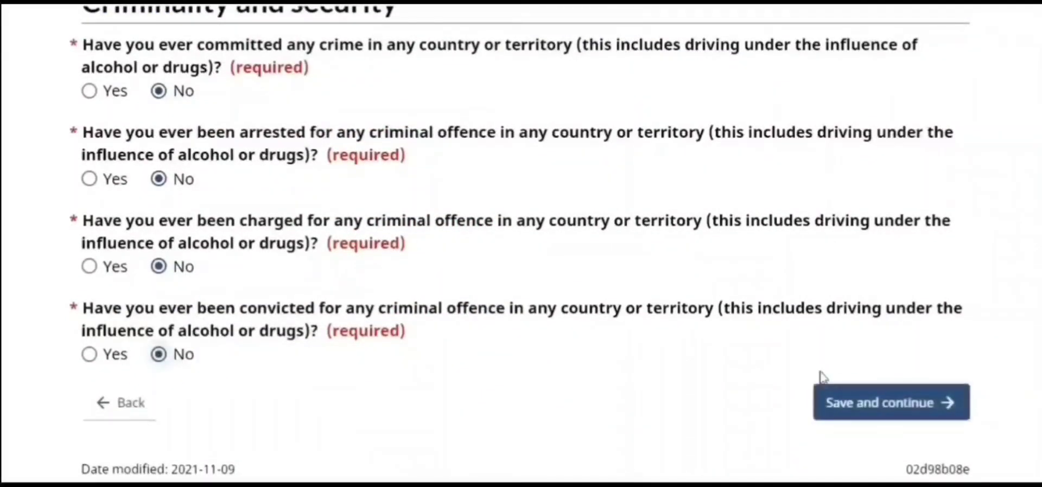
{"action": "left_click", "coordinate": [848, 402]}
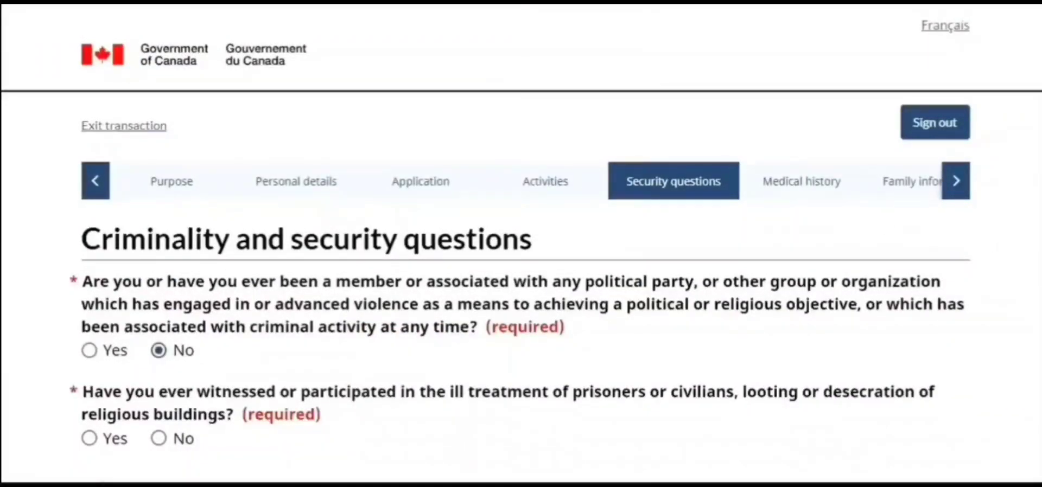
Answer No to the security questions, including witnessing ill treatment of prisoners, then save and continue
{"action": "scroll", "coordinate": [521, 272], "scroll_direction": "down", "scroll_amount": 3}
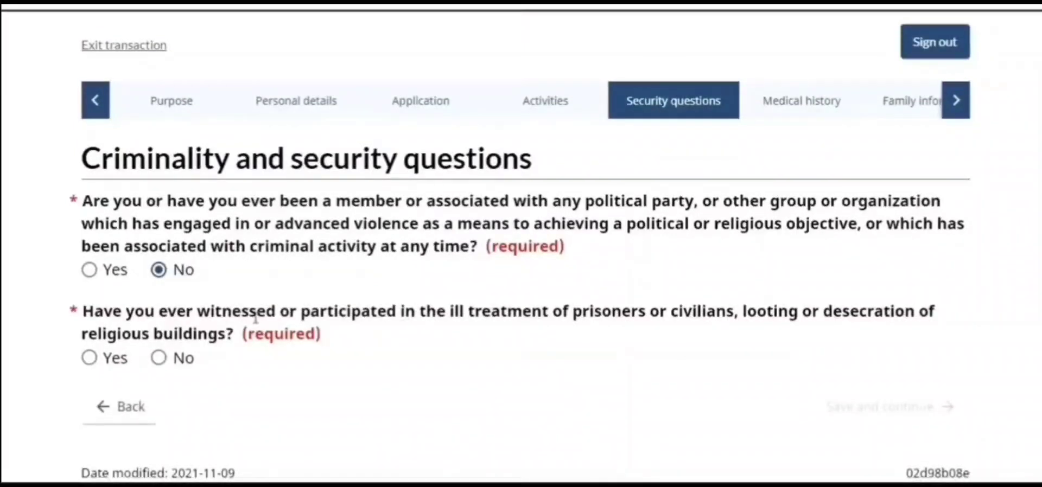
{"action": "left_click", "coordinate": [165, 366]}
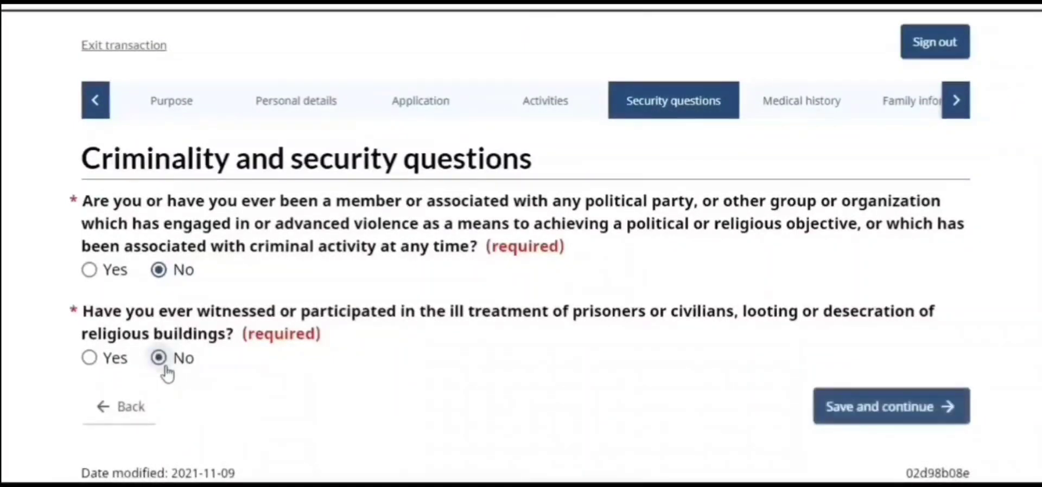
{"action": "left_click", "coordinate": [891, 406]}
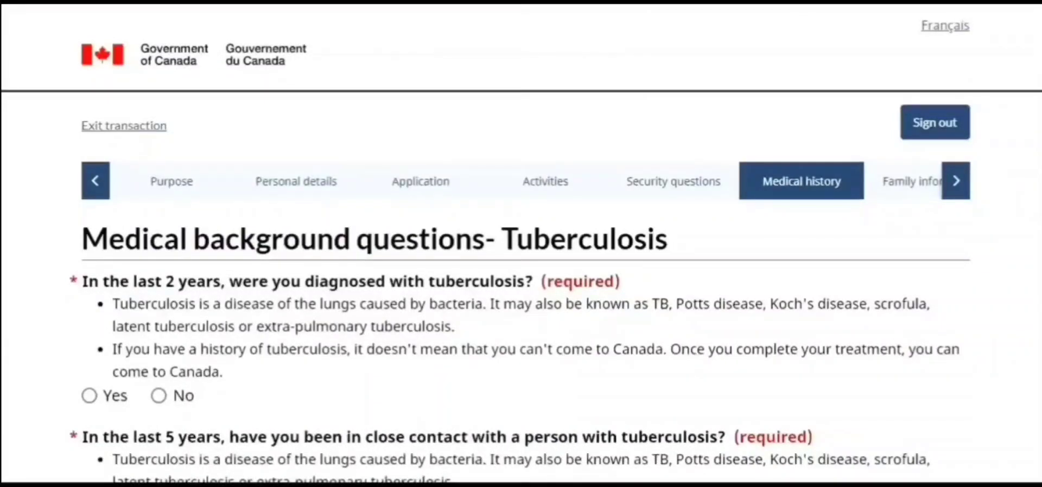
Expand the application section list to show the remaining sections through Complete
{"action": "scroll", "coordinate": [521, 245], "scroll_direction": "down", "scroll_amount": 3}
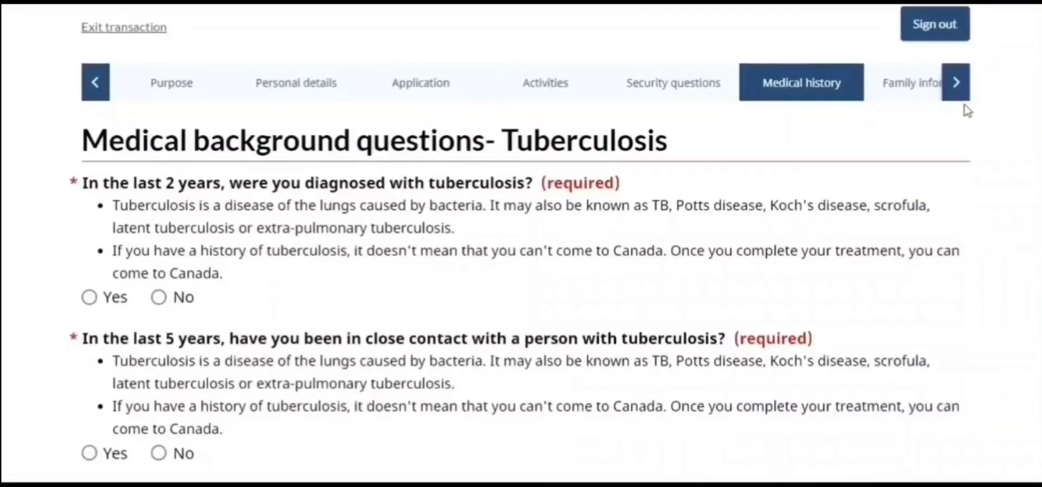
{"action": "left_click", "coordinate": [956, 84]}
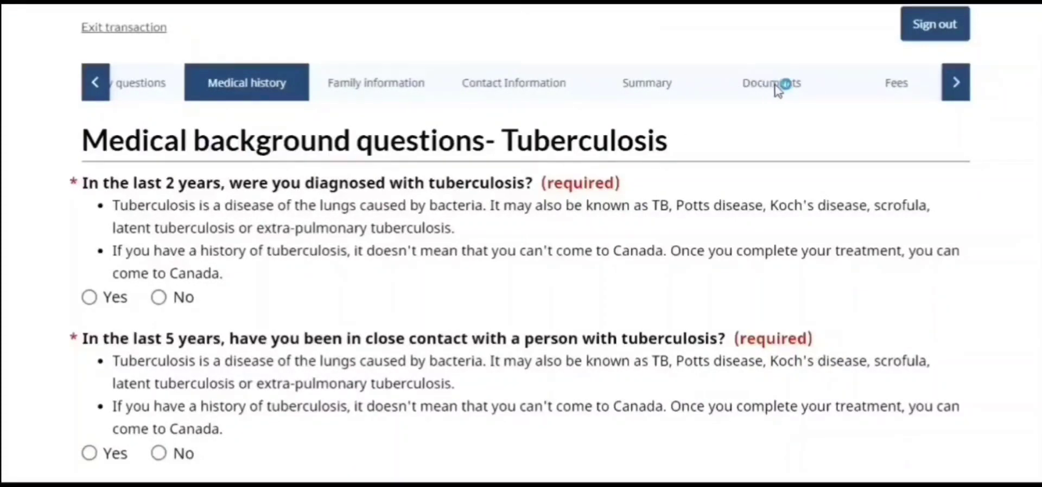
{"action": "left_click", "coordinate": [961, 86]}
{"action": "left_click", "coordinate": [957, 100]}
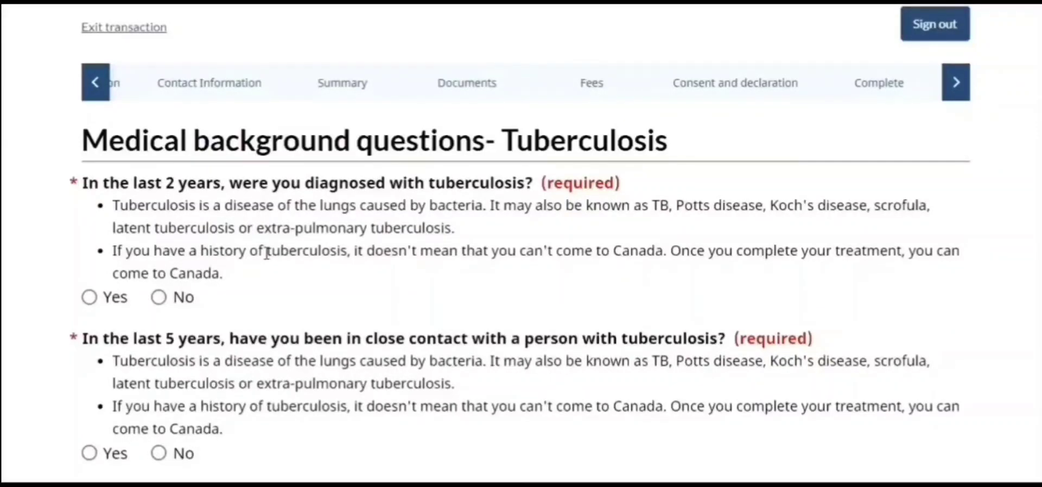
Answer No to tuberculosis diagnosis and close contact, then save and continue
{"action": "left_click", "coordinate": [158, 298]}
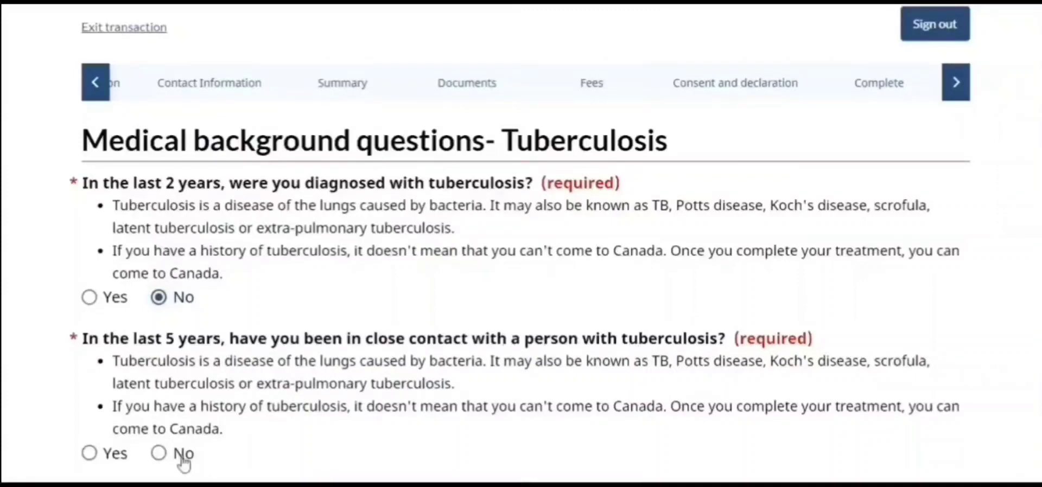
{"action": "left_click", "coordinate": [159, 453]}
{"action": "scroll", "coordinate": [771, 338], "scroll_direction": "down", "scroll_amount": 3}
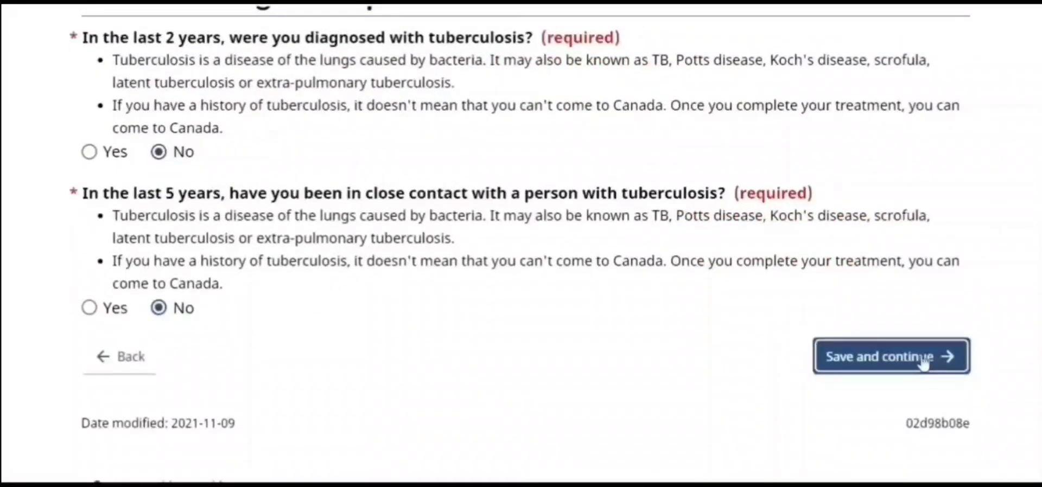
{"action": "left_click", "coordinate": [923, 358]}
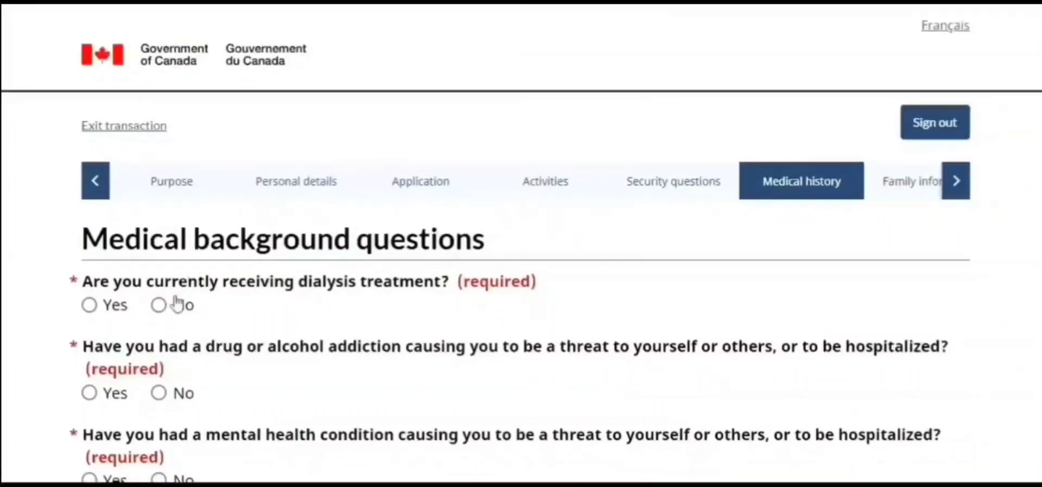
Answer No to dialysis, addiction, mental health and syphilis questions, then save and continue
{"action": "left_click", "coordinate": [159, 305]}
{"action": "left_click", "coordinate": [158, 393]}
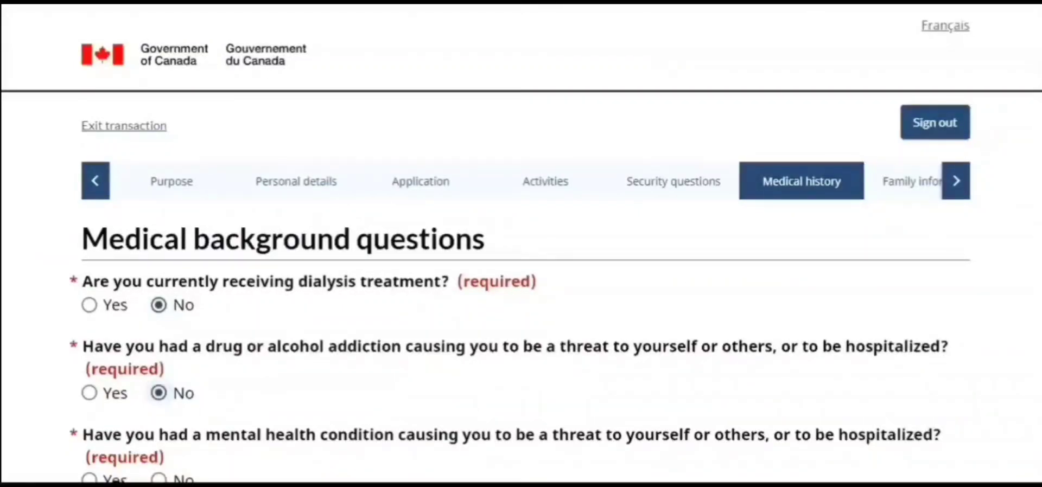
{"action": "scroll", "coordinate": [317, 220], "scroll_direction": "down", "scroll_amount": 3}
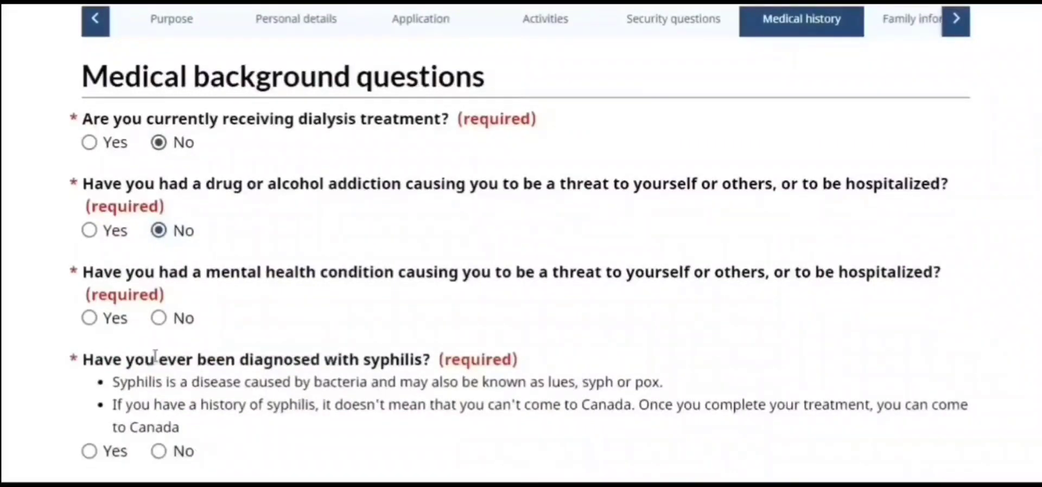
{"action": "left_click", "coordinate": [183, 319]}
{"action": "left_click", "coordinate": [158, 453]}
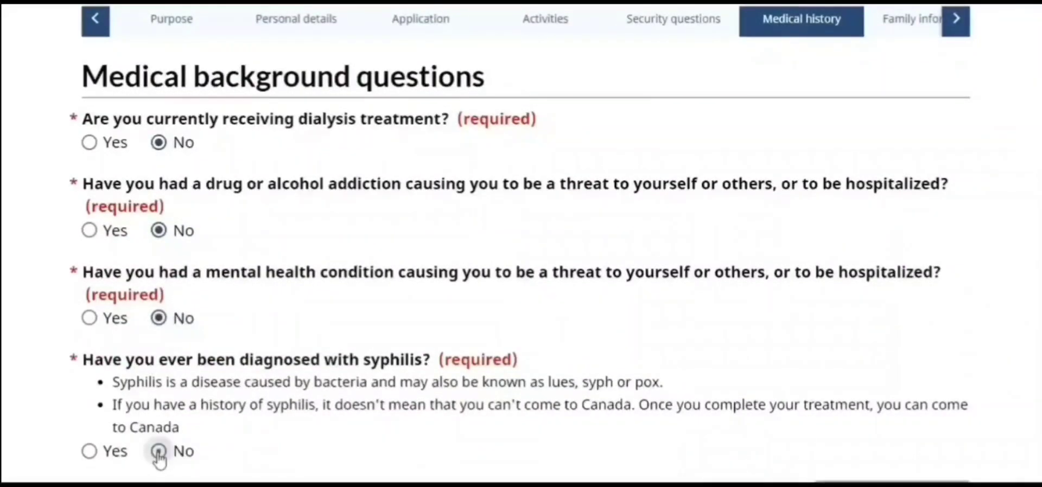
{"action": "scroll", "coordinate": [521, 244], "scroll_direction": "down", "scroll_amount": 2}
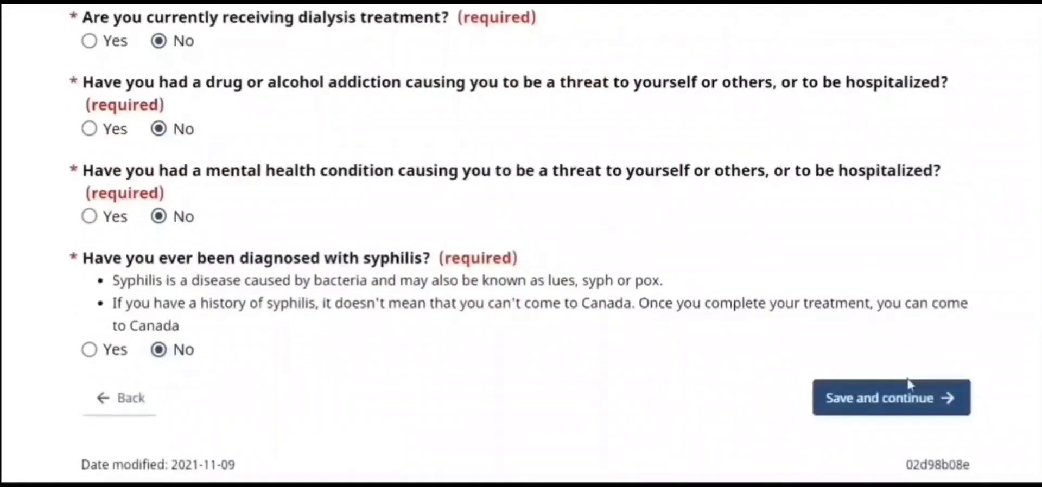
{"action": "left_click", "coordinate": [890, 399]}
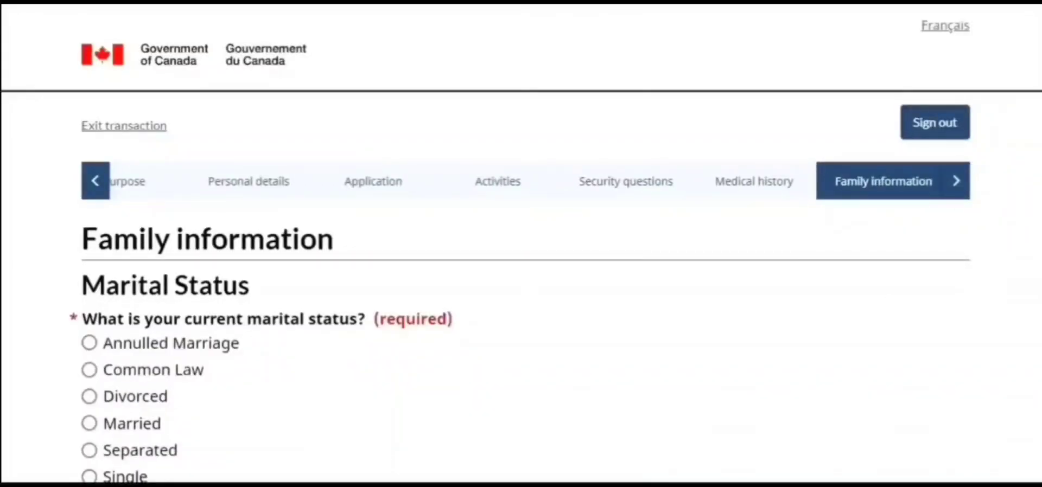
Set marital status to Single and save
{"action": "scroll", "coordinate": [522, 244], "scroll_direction": "down", "scroll_amount": 3}
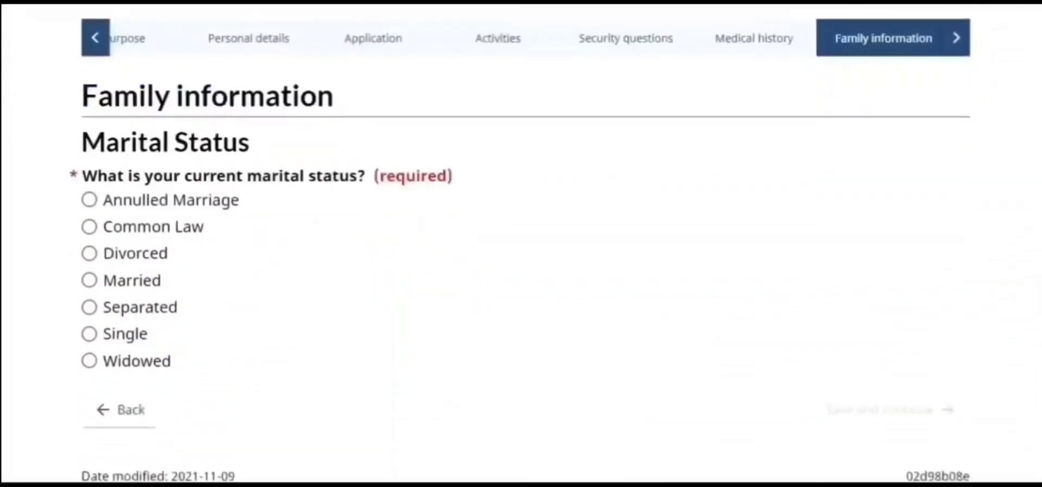
{"action": "left_click", "coordinate": [90, 335]}
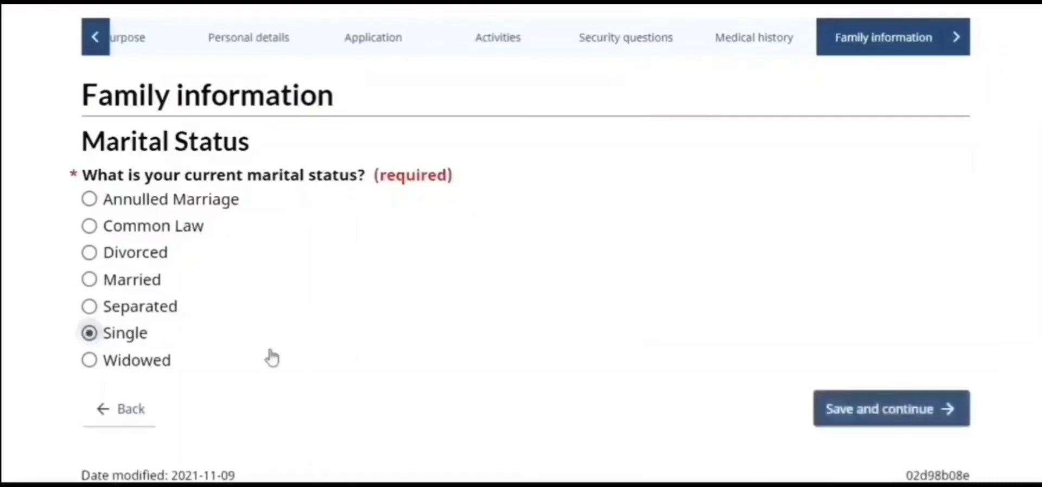
{"action": "left_click", "coordinate": [858, 427]}
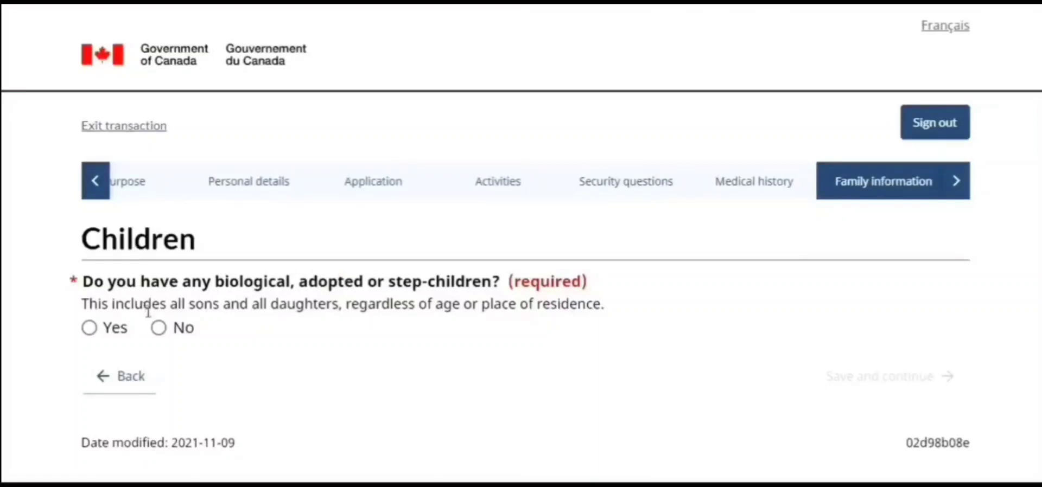
Answer No to having children, tick the acknowledgement, and save
{"action": "left_click", "coordinate": [157, 331]}
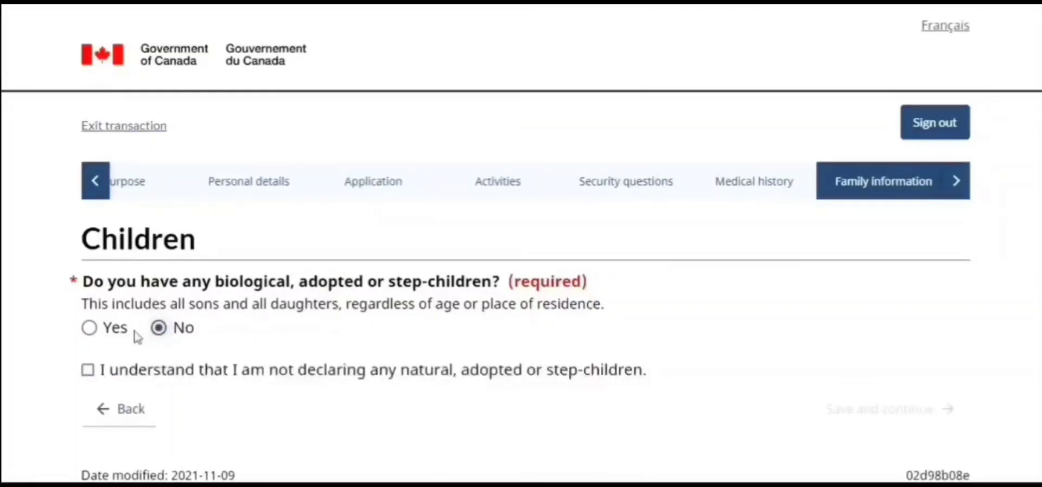
{"action": "left_click", "coordinate": [86, 372]}
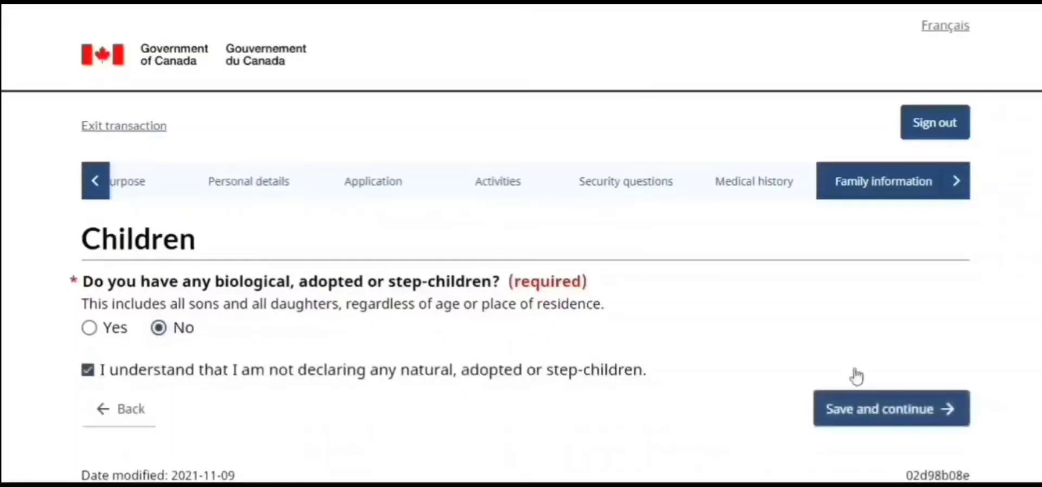
{"action": "left_click", "coordinate": [851, 421]}
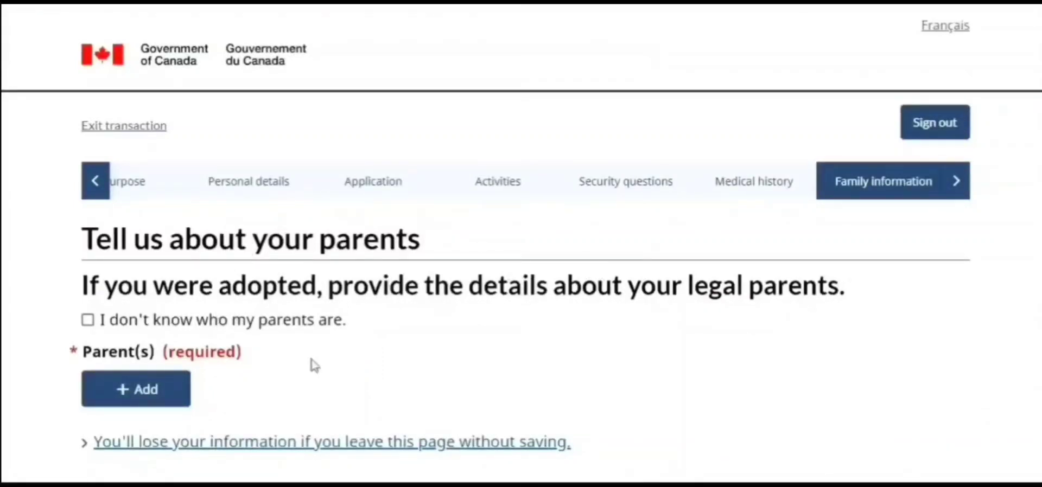
Start a new parent entry with relationship Father and enter his surname
{"action": "left_click", "coordinate": [158, 403]}
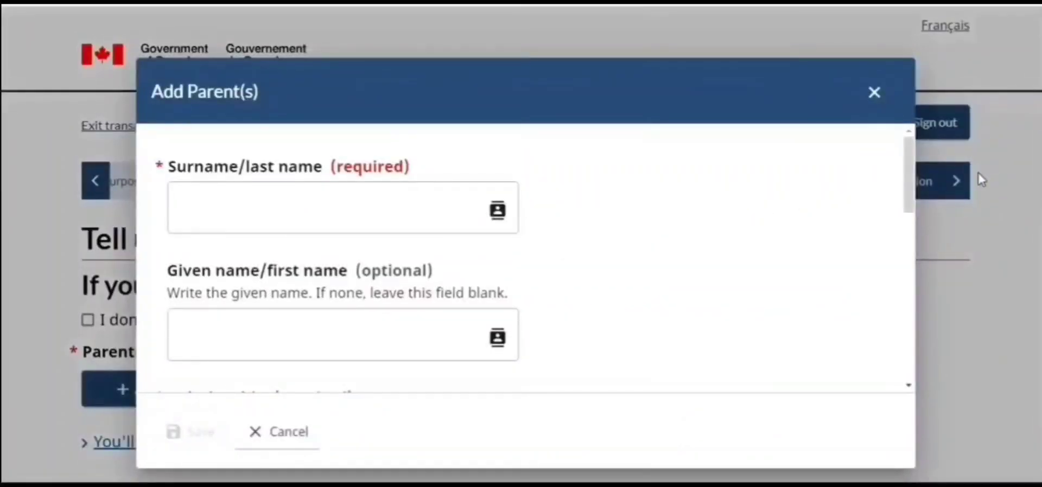
{"action": "left_click_drag", "start_coordinate": [907, 179], "coordinate": [915, 233]}
{"action": "left_click", "coordinate": [435, 247]}
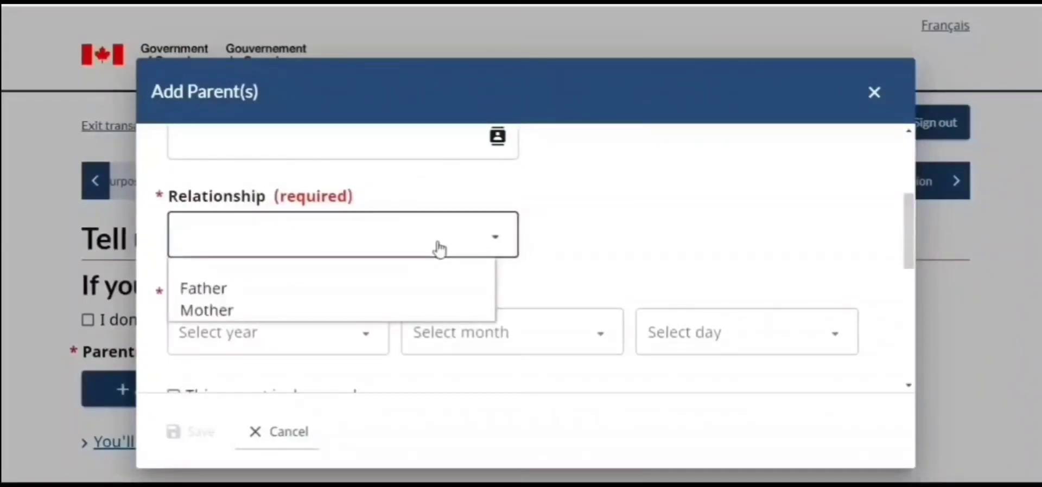
{"action": "left_click", "coordinate": [336, 297]}
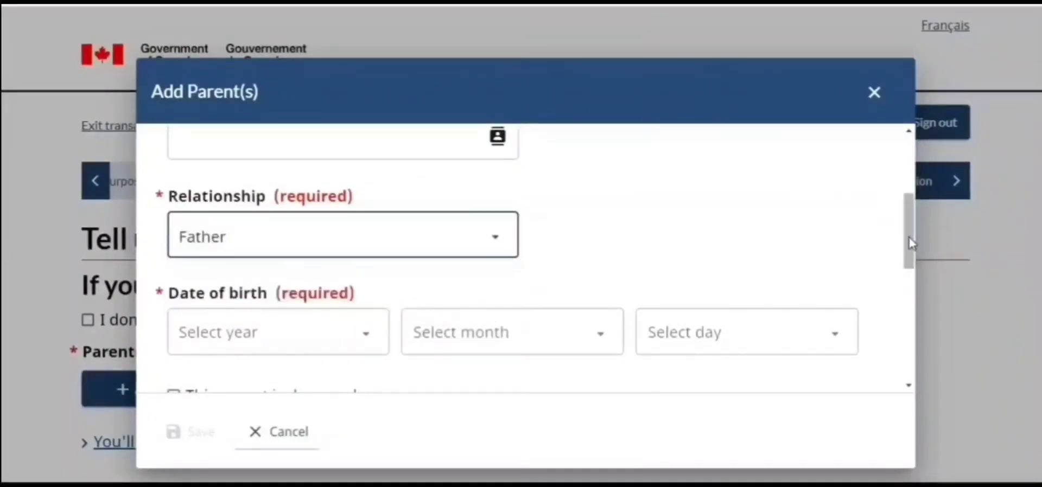
{"action": "left_click_drag", "start_coordinate": [910, 239], "coordinate": [905, 148]}
{"action": "left_click", "coordinate": [376, 226]}
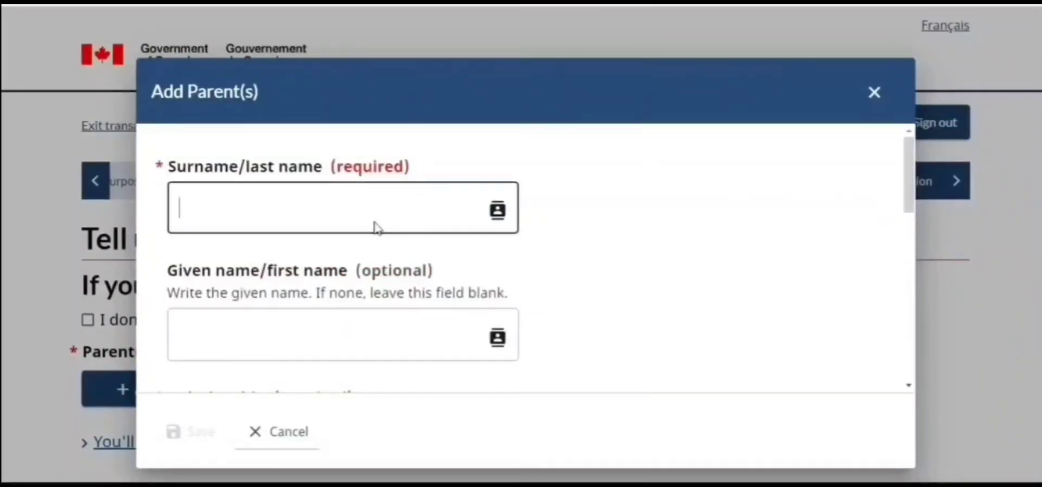
{"action": "type", "text": "Smith"}
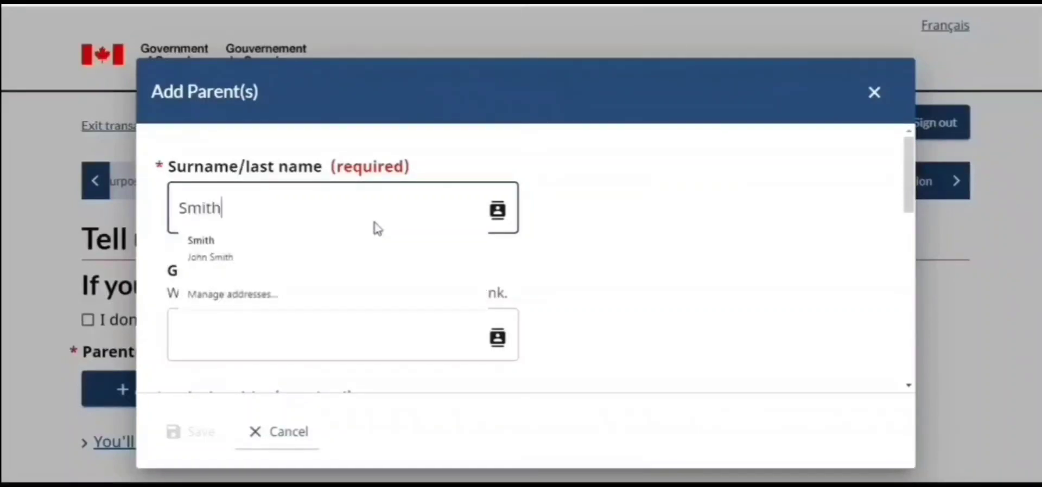
{"action": "key", "text": "Tab"}
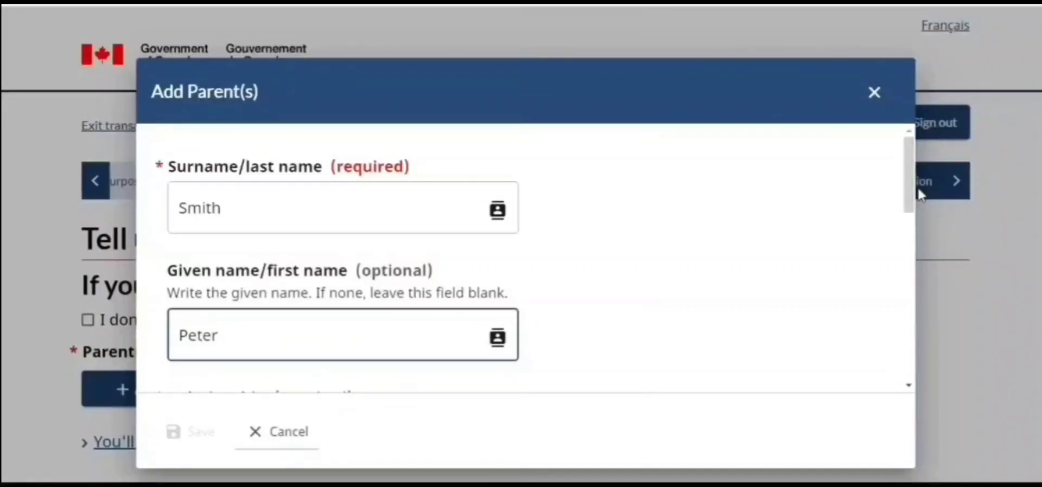
Set the father's date of birth to 10 April 1975
{"action": "left_click_drag", "start_coordinate": [906, 194], "coordinate": [916, 253]}
{"action": "left_click", "coordinate": [361, 344]}
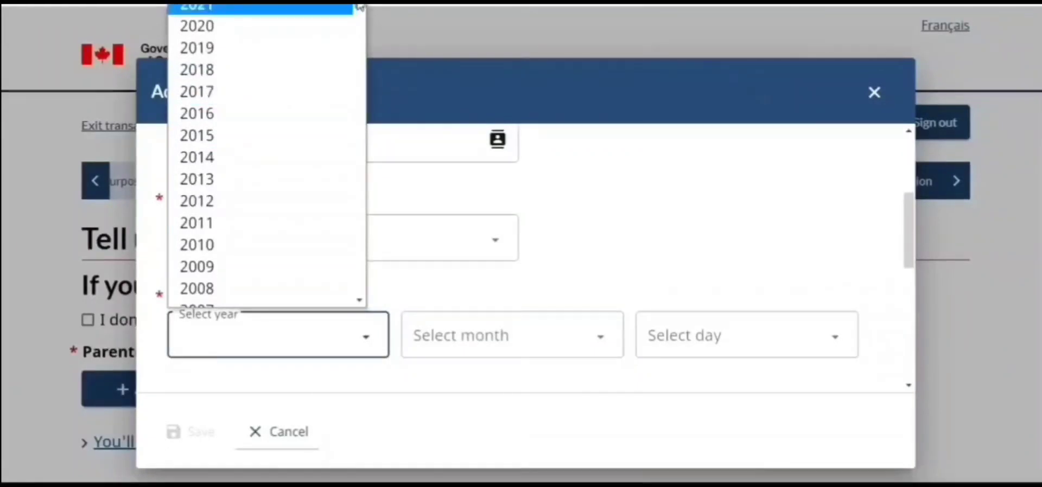
{"action": "left_click_drag", "start_coordinate": [359, 7], "coordinate": [361, 105]}
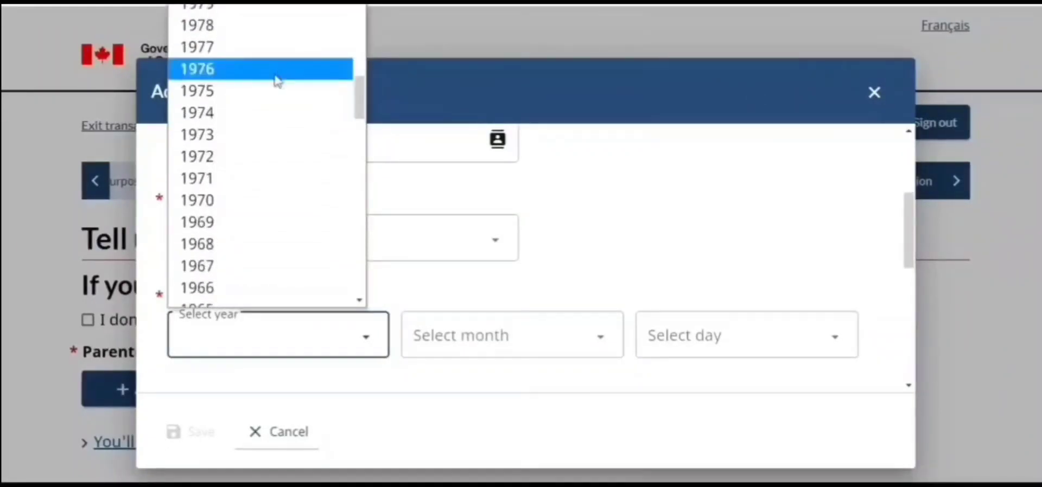
{"action": "left_click", "coordinate": [272, 92]}
{"action": "left_click", "coordinate": [500, 359]}
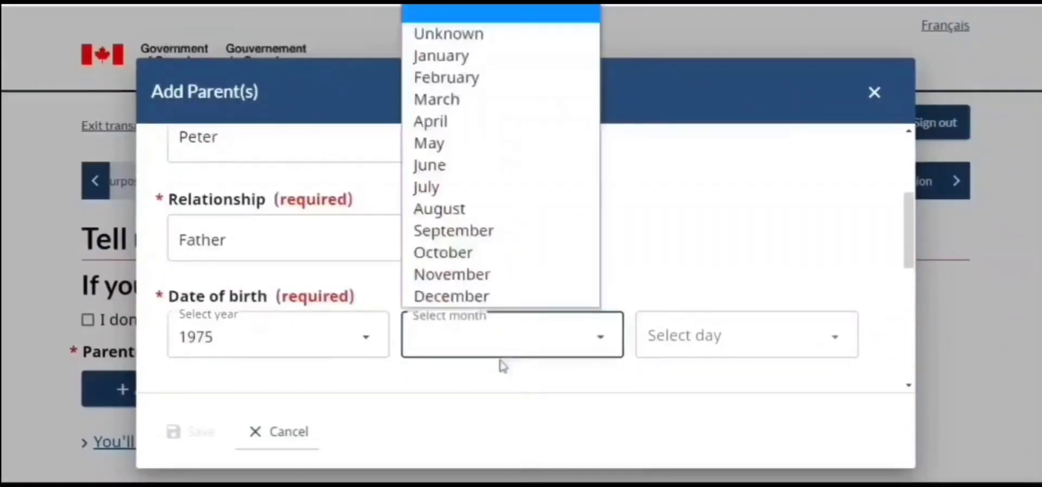
{"action": "left_click", "coordinate": [470, 126]}
{"action": "left_click", "coordinate": [749, 350]}
{"action": "left_click", "coordinate": [649, 209]}
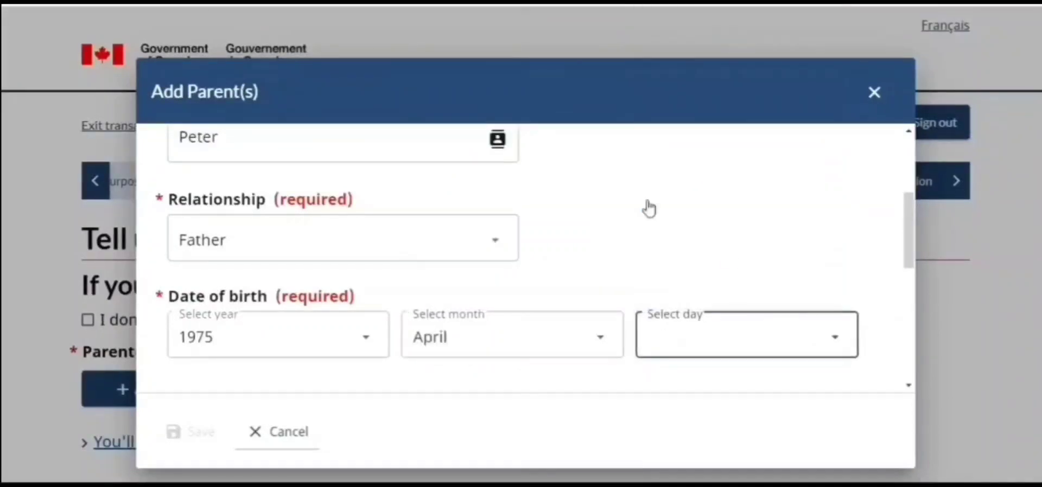
Choose India as the father's country of birth
{"action": "left_click_drag", "start_coordinate": [907, 234], "coordinate": [907, 295]}
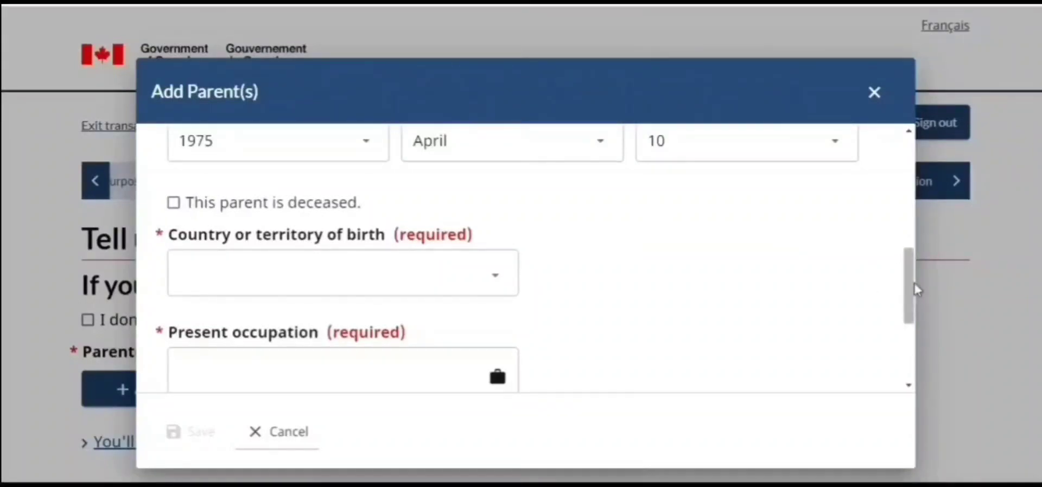
{"action": "left_click", "coordinate": [479, 285]}
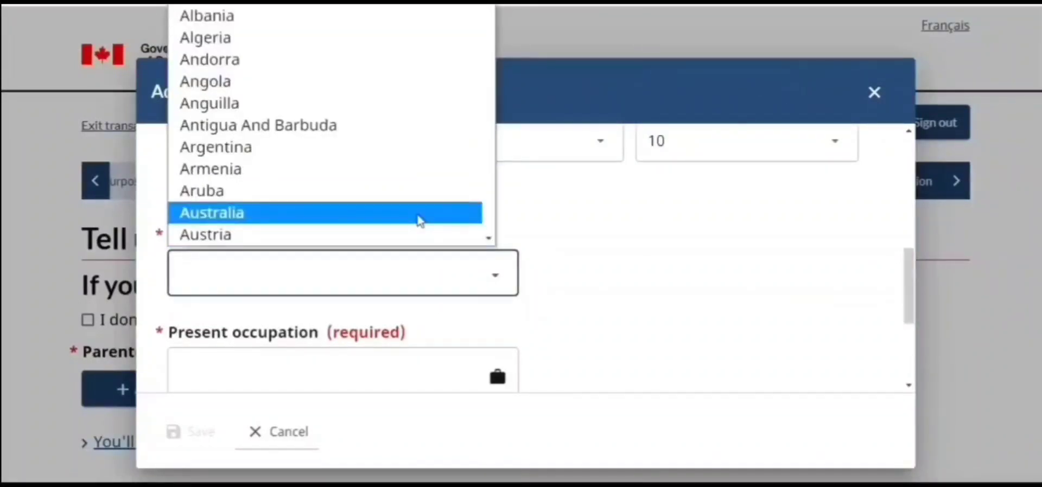
{"action": "key", "text": "i"}
{"action": "key", "text": "n"}
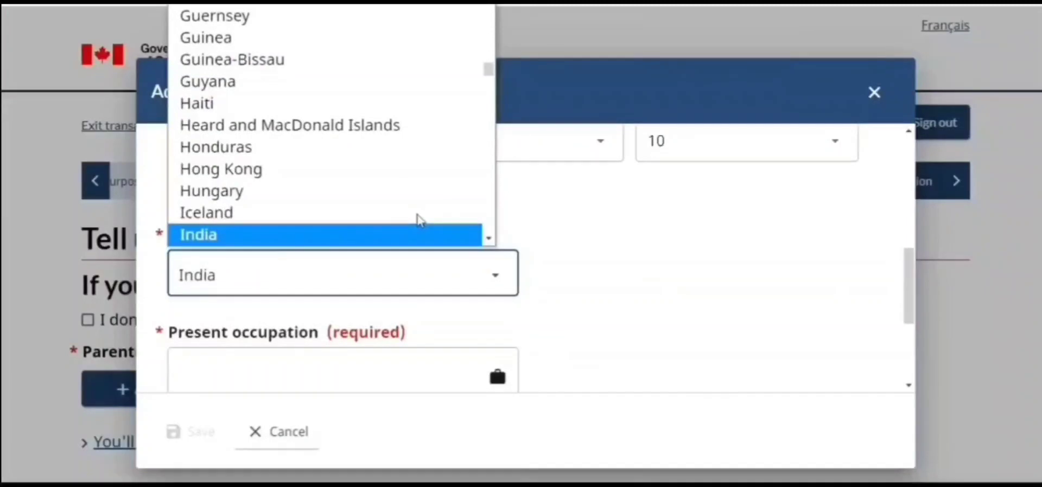
{"action": "left_click", "coordinate": [376, 243]}
Mark same address Yes, not coming to Canada, occupation Retired, and save the parent
{"action": "left_click_drag", "start_coordinate": [910, 298], "coordinate": [910, 342]}
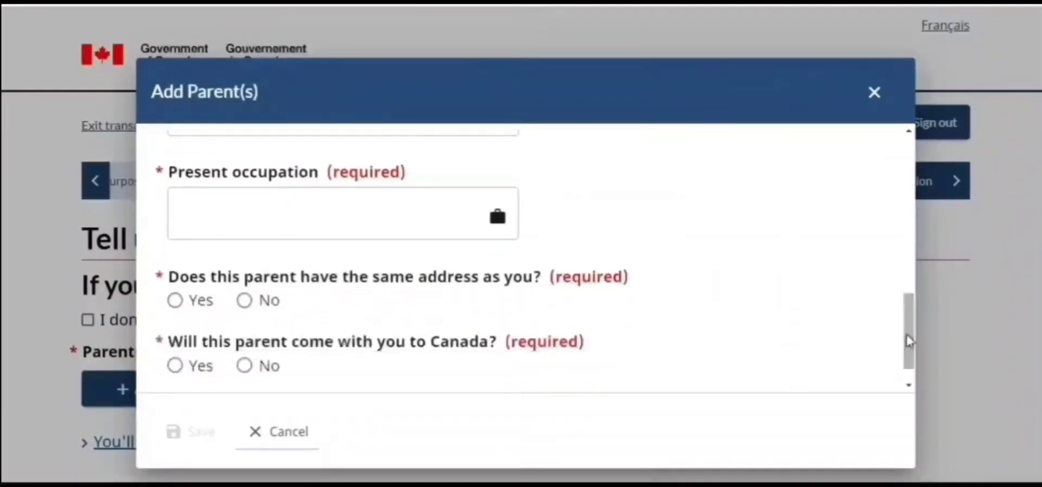
{"action": "left_click", "coordinate": [176, 302]}
{"action": "left_click", "coordinate": [245, 367]}
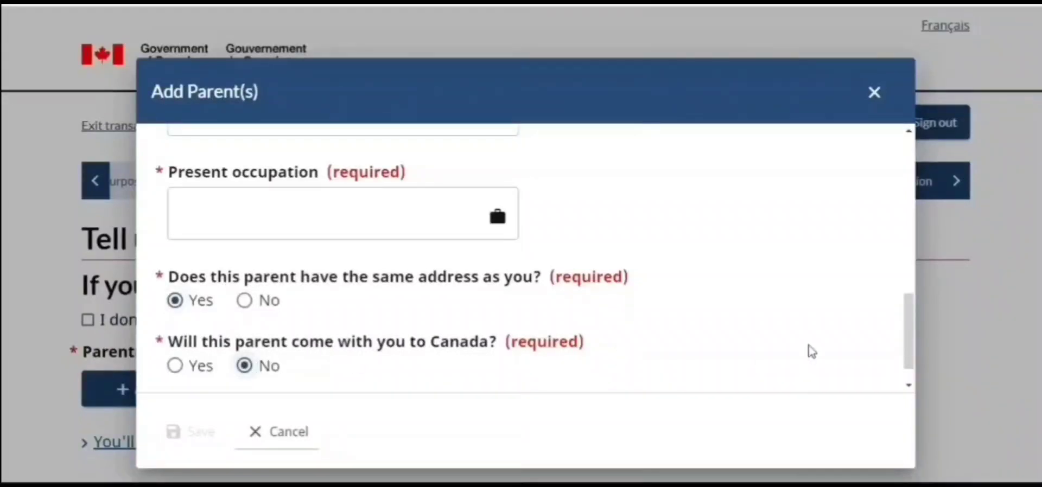
{"action": "left_click", "coordinate": [457, 222]}
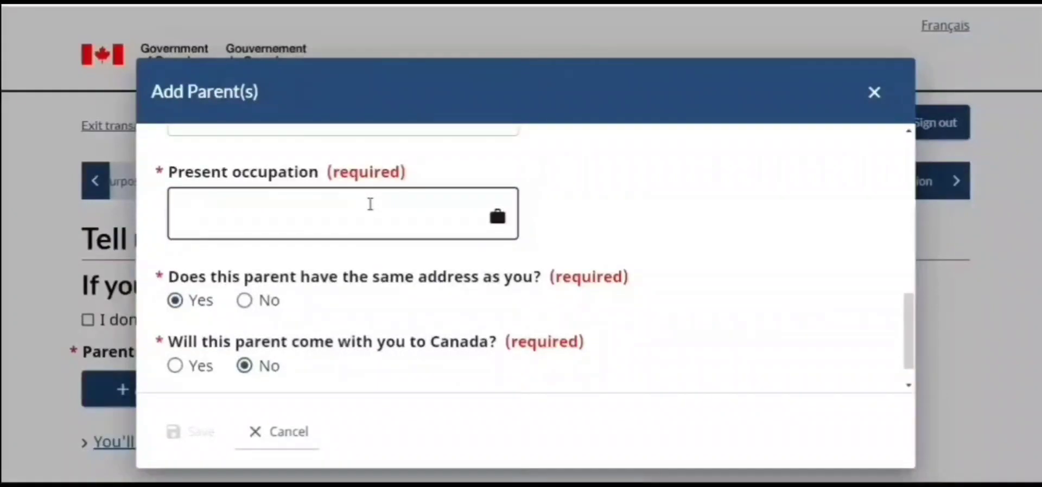
{"action": "type", "text": "Retired"}
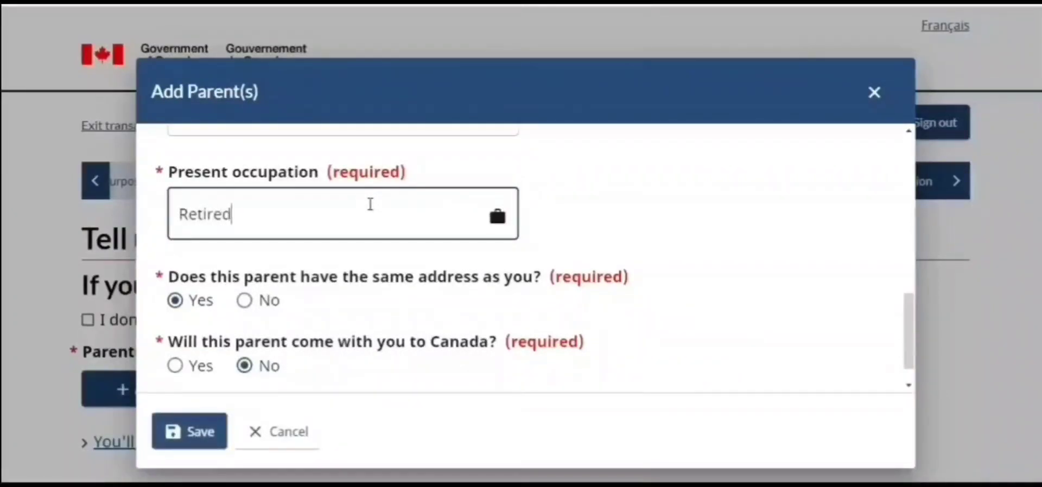
{"action": "left_click", "coordinate": [195, 431]}
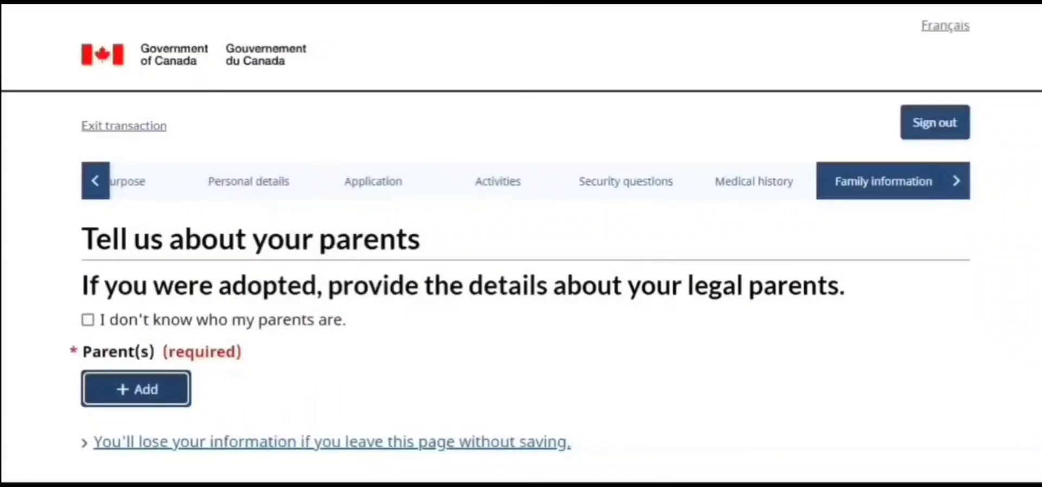
{"action": "scroll", "coordinate": [521, 244], "scroll_direction": "down", "scroll_amount": 4}
{"action": "scroll", "coordinate": [521, 244], "scroll_direction": "down", "scroll_amount": 2}
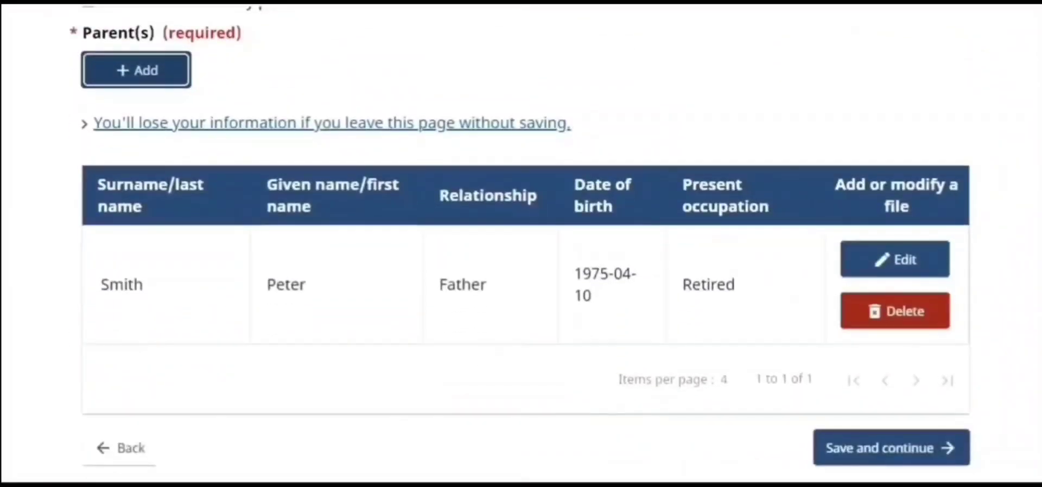
{"action": "scroll", "coordinate": [521, 243], "scroll_direction": "up", "scroll_amount": 4}
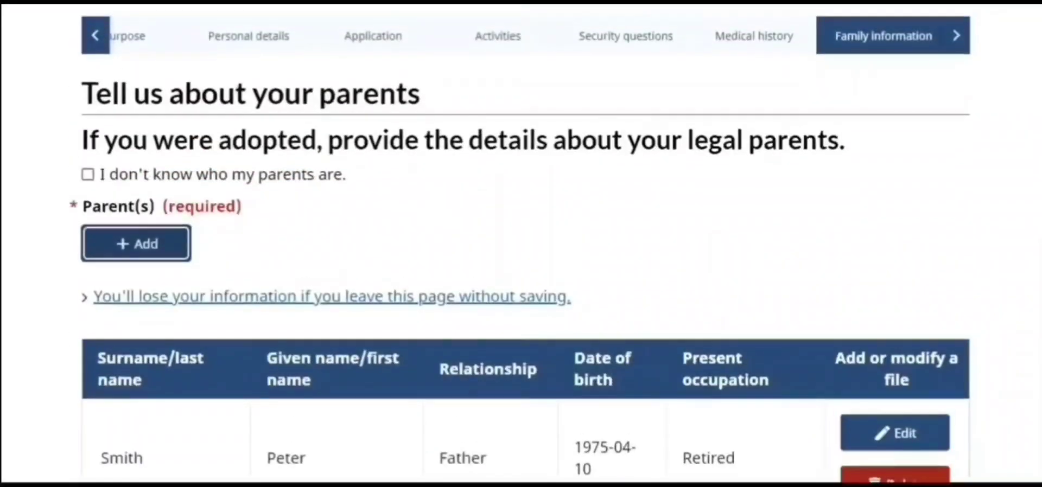
{"action": "left_click", "coordinate": [140, 254]}
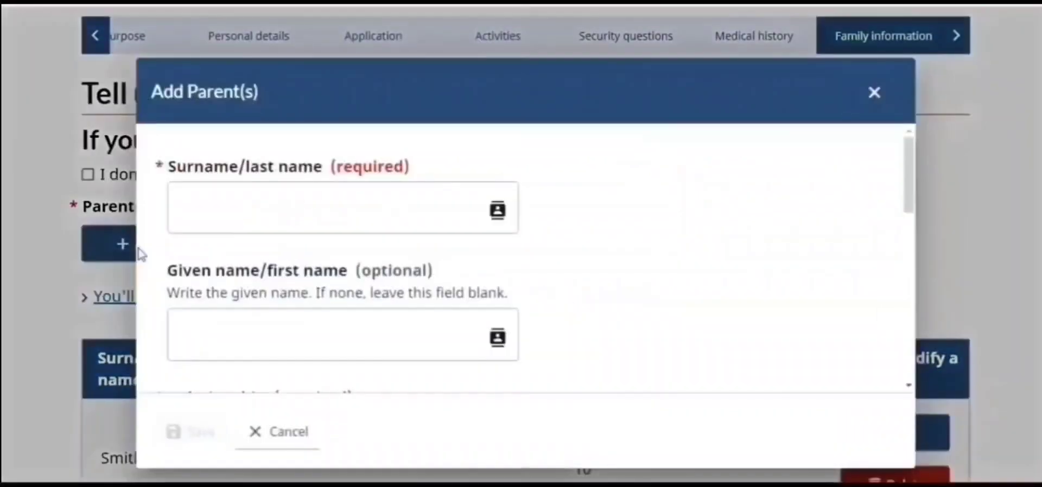
{"action": "left_click", "coordinate": [406, 198]}
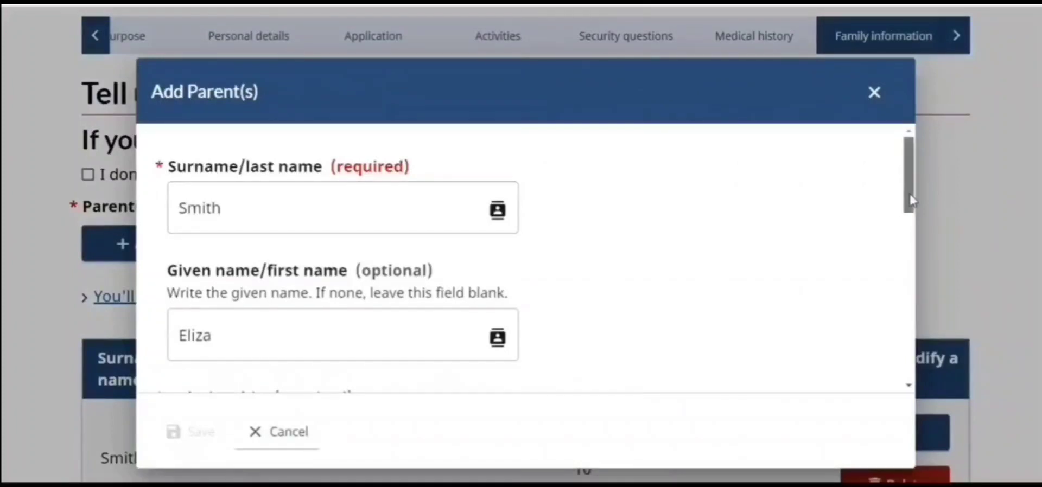
{"action": "left_click_drag", "start_coordinate": [909, 202], "coordinate": [918, 253]}
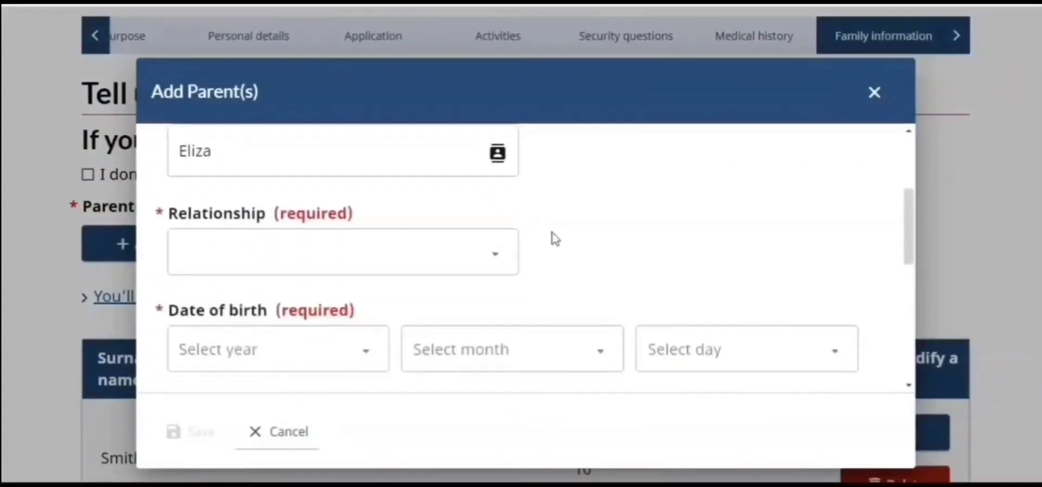
{"action": "left_click", "coordinate": [486, 265]}
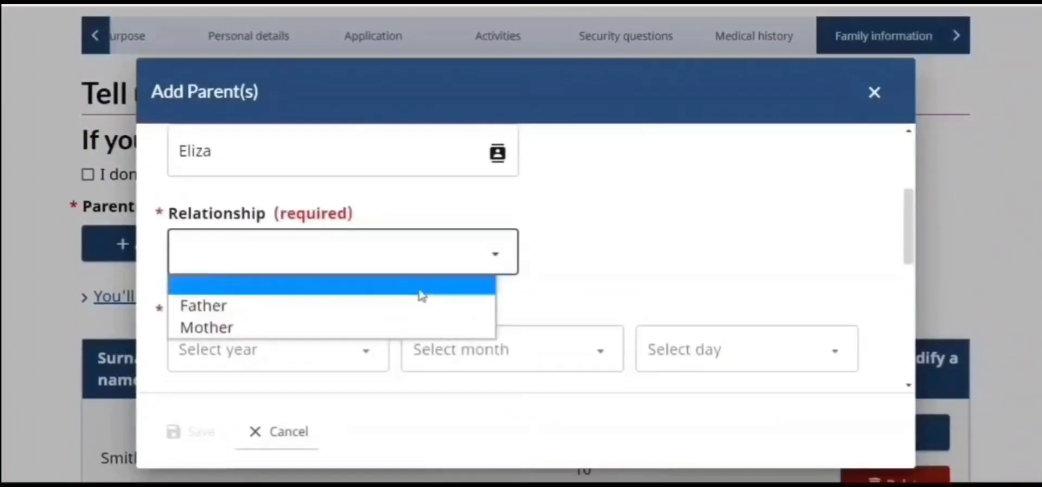
{"action": "left_click", "coordinate": [386, 327]}
{"action": "left_click", "coordinate": [365, 351]}
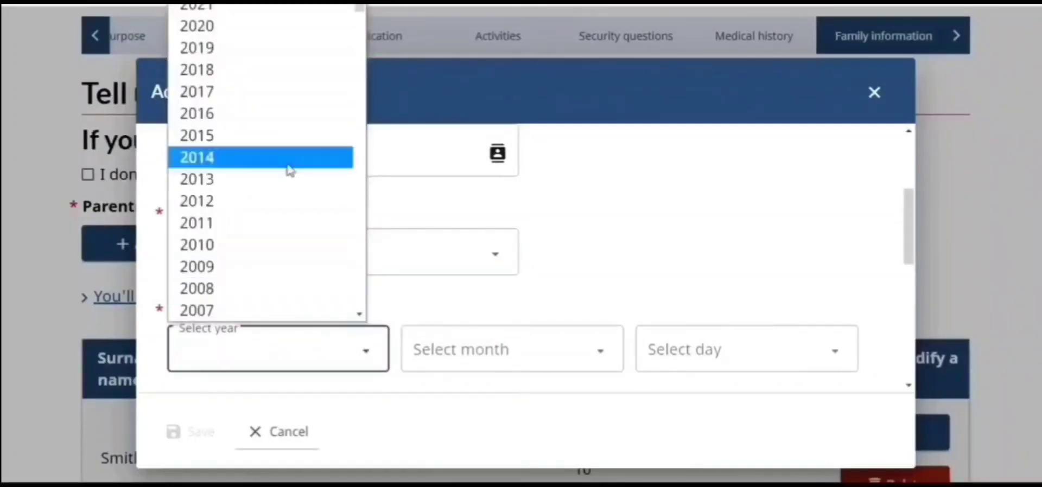
{"action": "left_click_drag", "start_coordinate": [359, 8], "coordinate": [360, 117]}
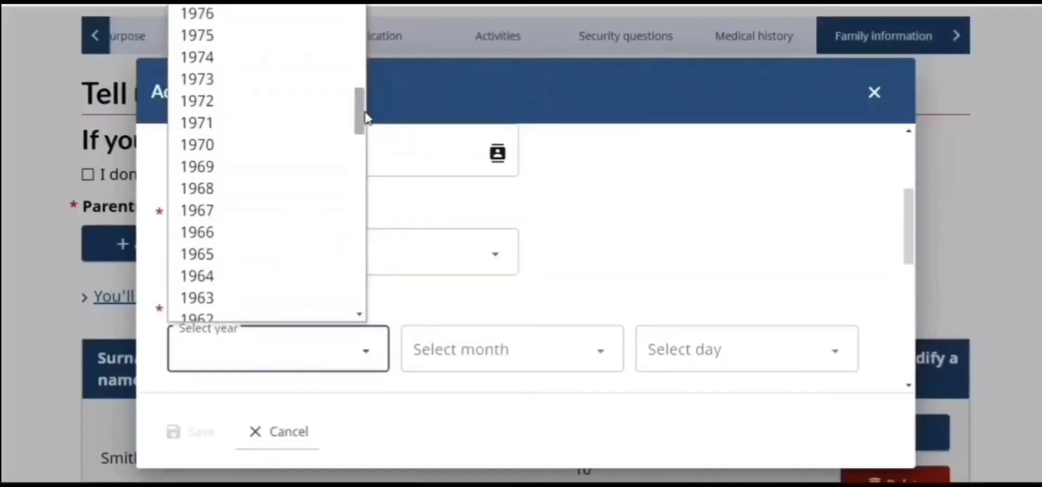
{"action": "left_click", "coordinate": [919, 394]}
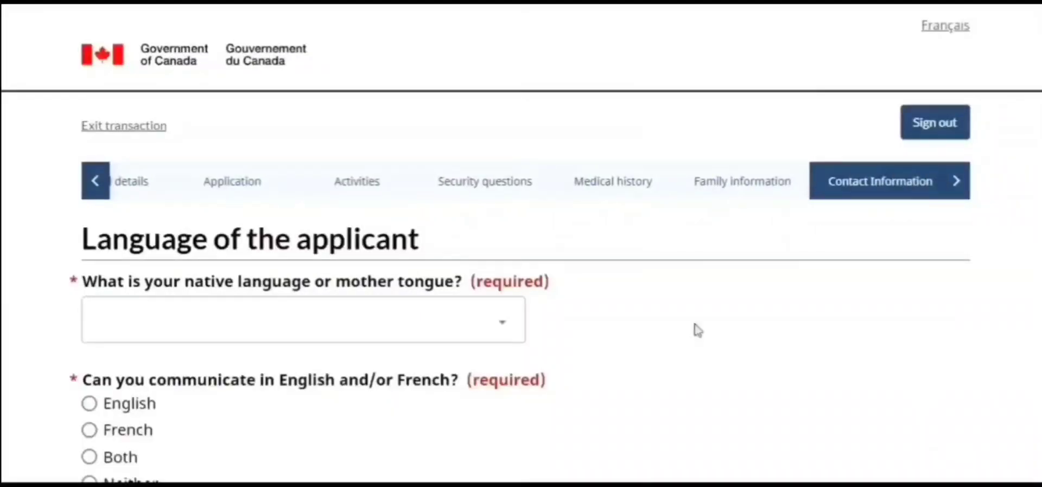
Set native language to Hindi, English for communication and contact, and save
{"action": "left_click", "coordinate": [502, 332]}
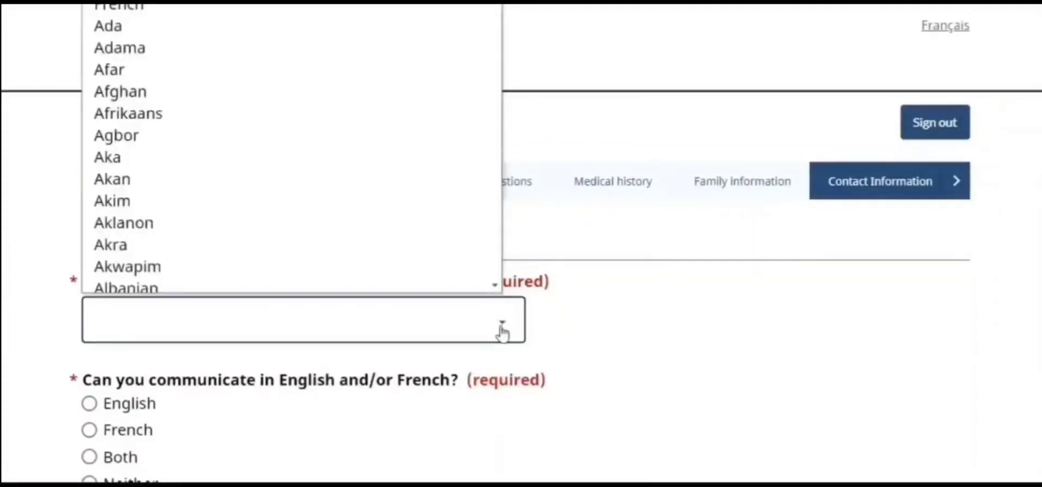
{"action": "key", "text": "h"}
{"action": "key", "text": "h"}
{"action": "key", "text": "h"}
{"action": "key", "text": "h"}
{"action": "key", "text": "h"}
{"action": "key", "text": "h"}
{"action": "key", "text": "h"}
{"action": "key", "text": "h"}
{"action": "key", "text": "h"}
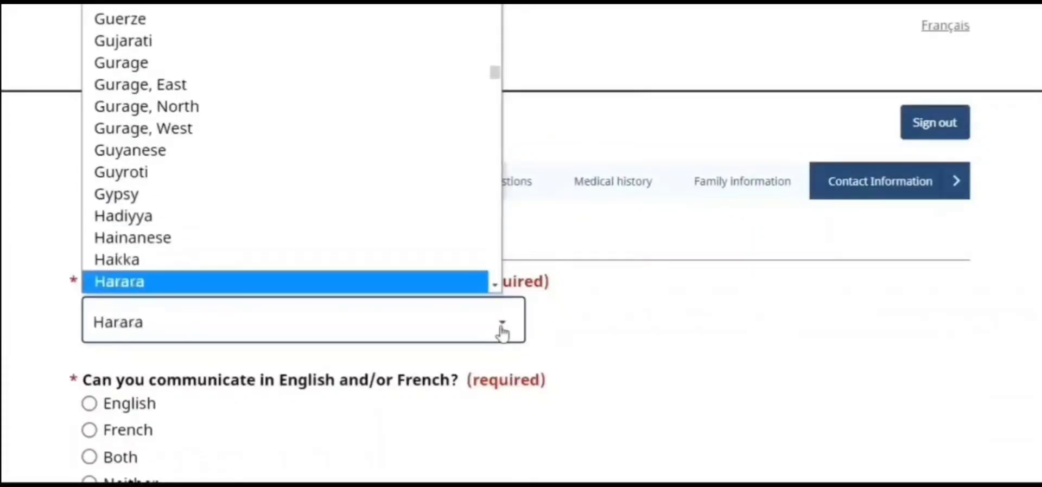
{"action": "key", "text": "h"}
{"action": "key", "text": "h"}
{"action": "key", "text": "h"}
{"action": "key", "text": "h"}
{"action": "key", "text": "h"}
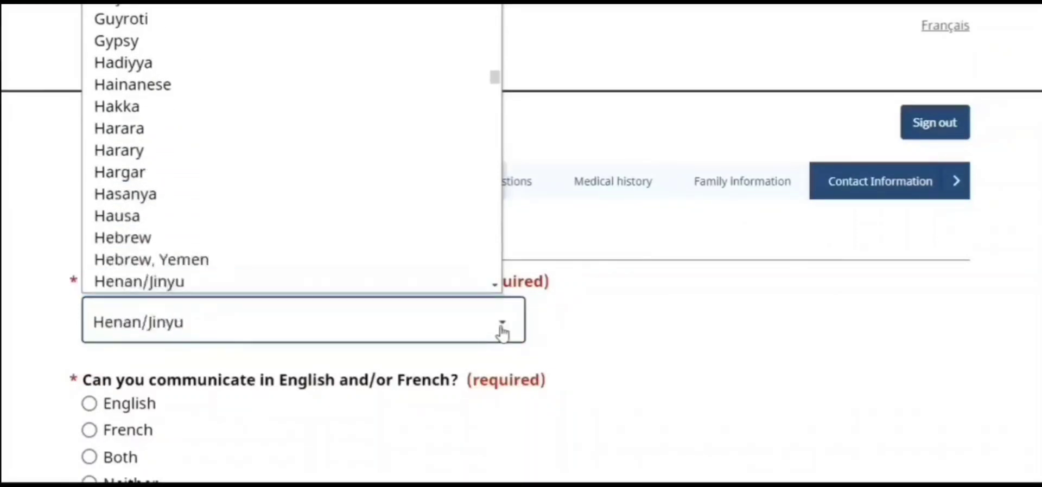
{"action": "scroll", "coordinate": [379, 261], "scroll_direction": "down", "scroll_amount": 1}
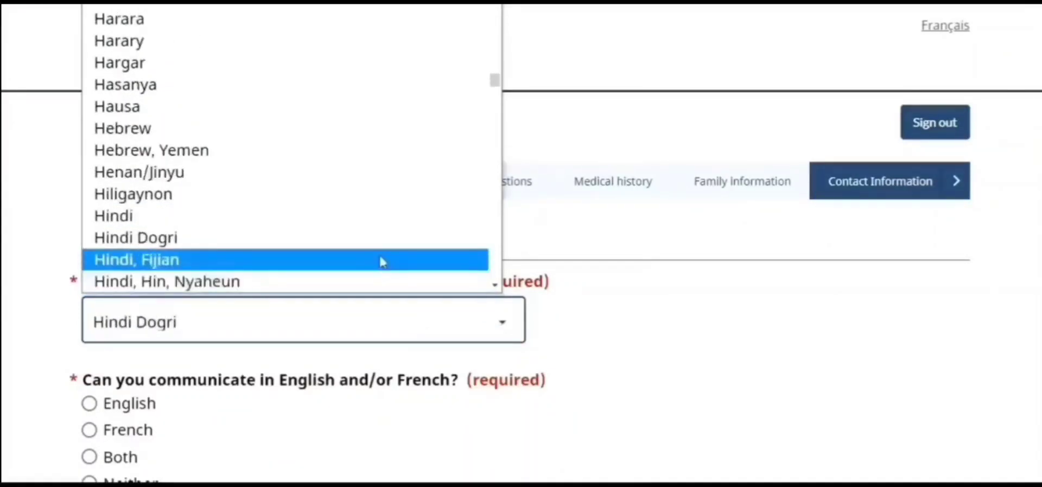
{"action": "left_click", "coordinate": [363, 223]}
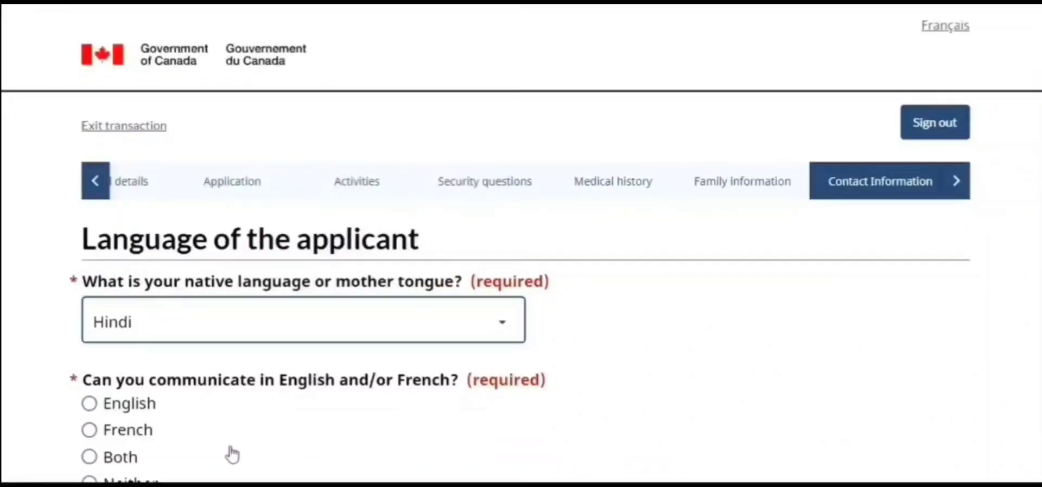
{"action": "left_click", "coordinate": [91, 409]}
{"action": "scroll", "coordinate": [521, 244], "scroll_direction": "down", "scroll_amount": 4}
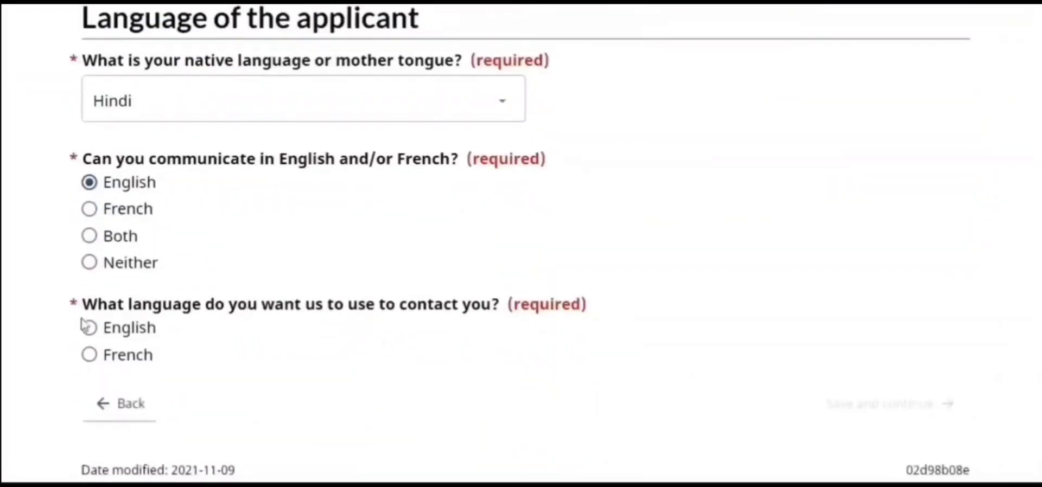
{"action": "left_click", "coordinate": [89, 331]}
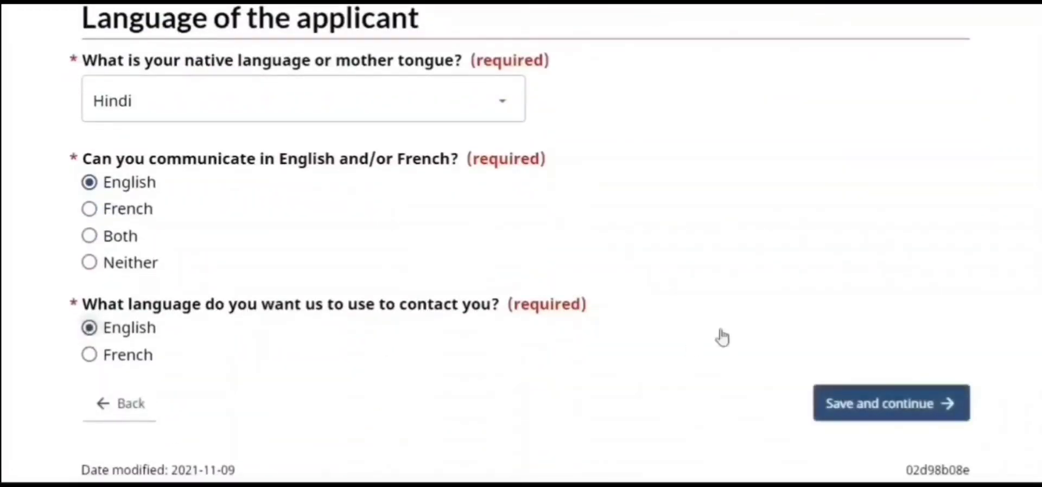
{"action": "left_click", "coordinate": [863, 403]}
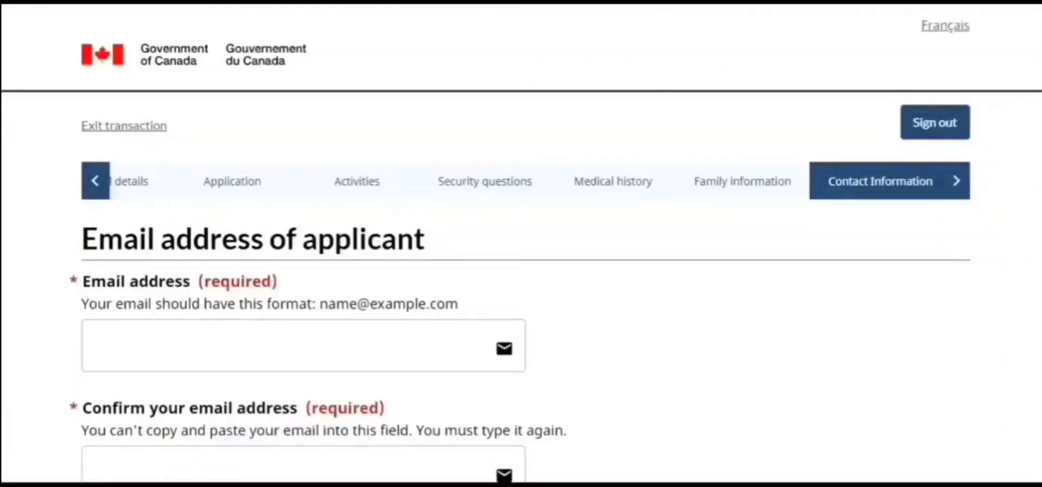
Add a Cellular telephone number with country set to Other (outside Canada/US)
{"action": "scroll", "coordinate": [521, 244], "scroll_direction": "down", "scroll_amount": 3}
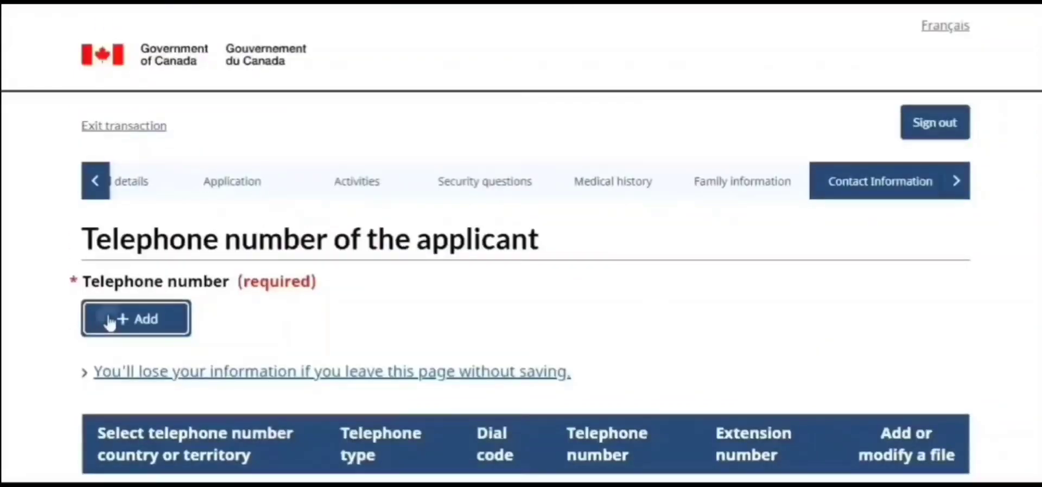
{"action": "left_click", "coordinate": [108, 320]}
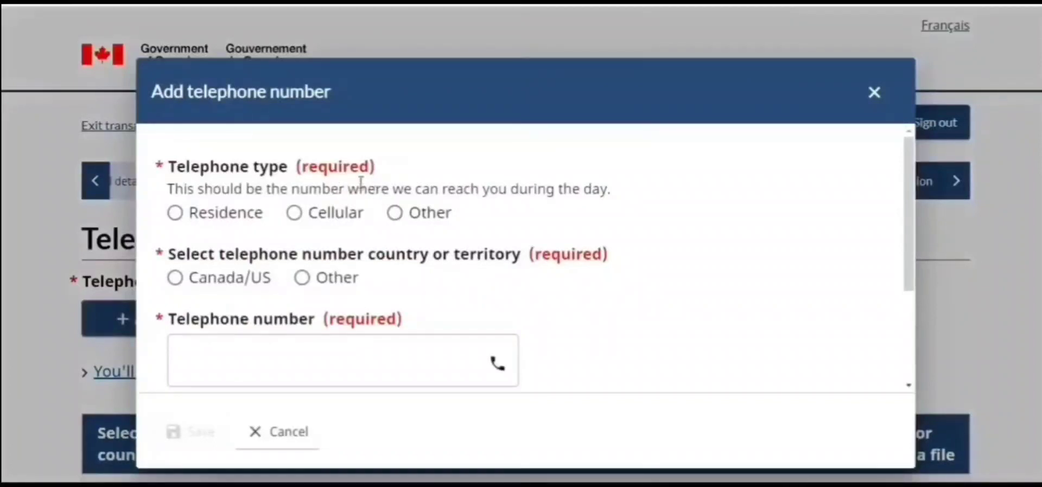
{"action": "left_click", "coordinate": [296, 215]}
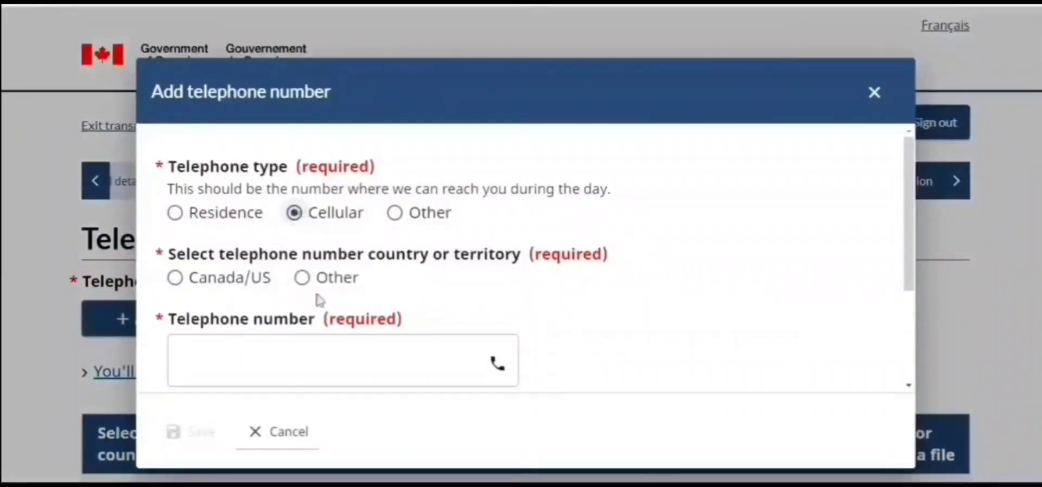
{"action": "left_click", "coordinate": [303, 279]}
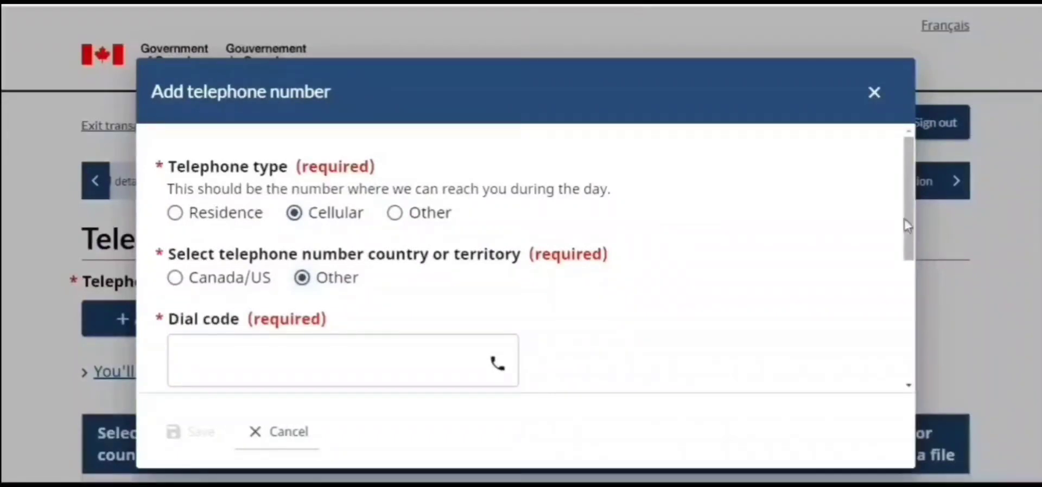
{"action": "left_click_drag", "start_coordinate": [911, 224], "coordinate": [924, 298]}
{"action": "scroll", "coordinate": [914, 247], "scroll_direction": "up", "scroll_amount": 1}
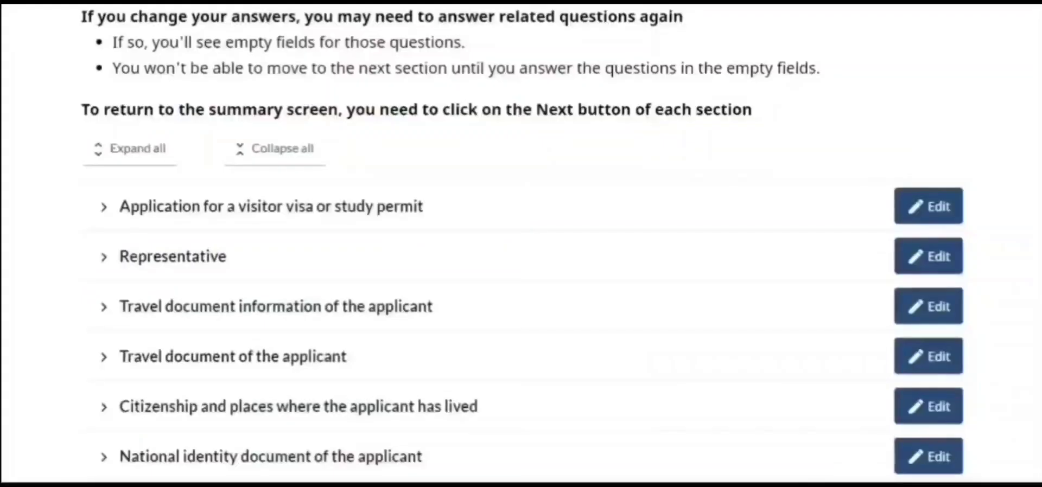
Expand the visitor visa or study permit summary section to check answers, then save and continue
{"action": "scroll", "coordinate": [521, 244], "scroll_direction": "down", "scroll_amount": 5}
{"action": "scroll", "coordinate": [521, 244], "scroll_direction": "up", "scroll_amount": 3}
{"action": "scroll", "coordinate": [521, 244], "scroll_direction": "down", "scroll_amount": 15}
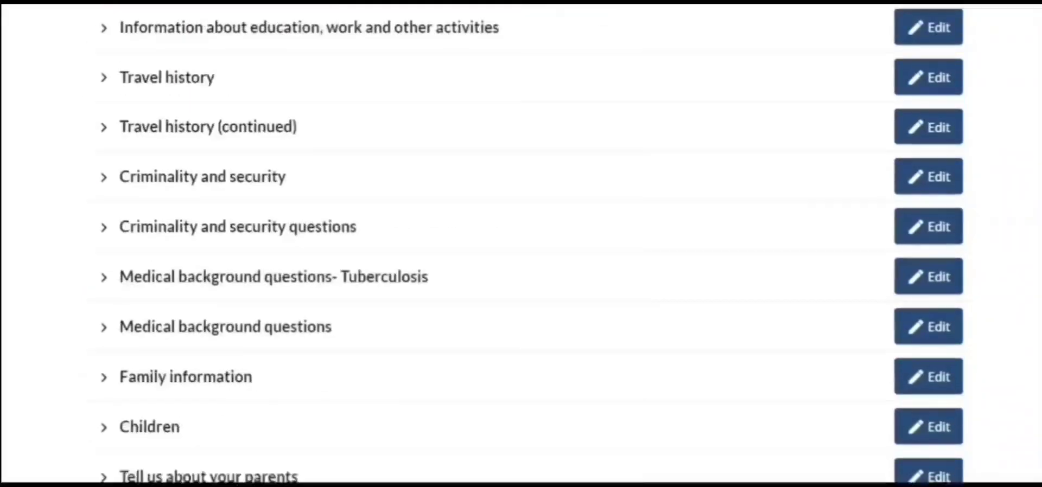
{"action": "scroll", "coordinate": [1028, 163], "scroll_direction": "up", "scroll_amount": 15}
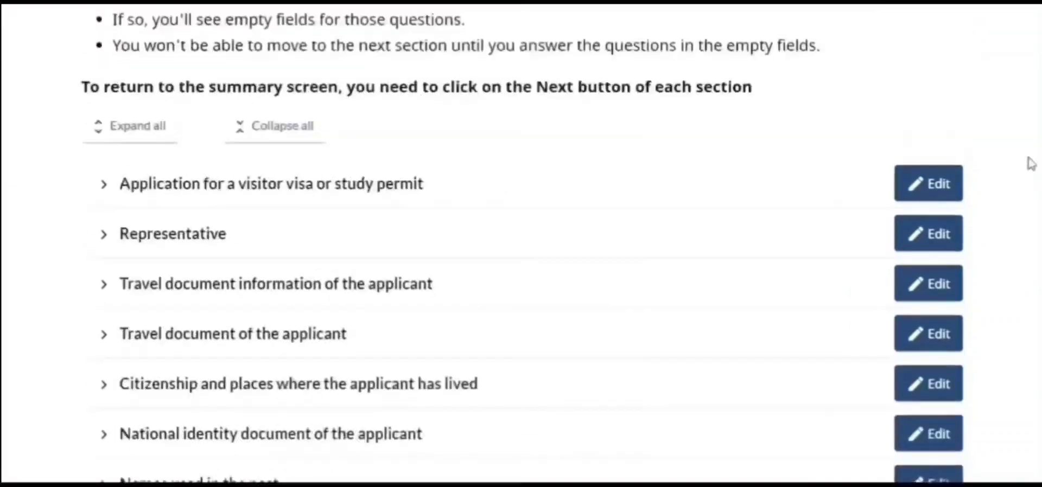
{"action": "left_click", "coordinate": [105, 237]}
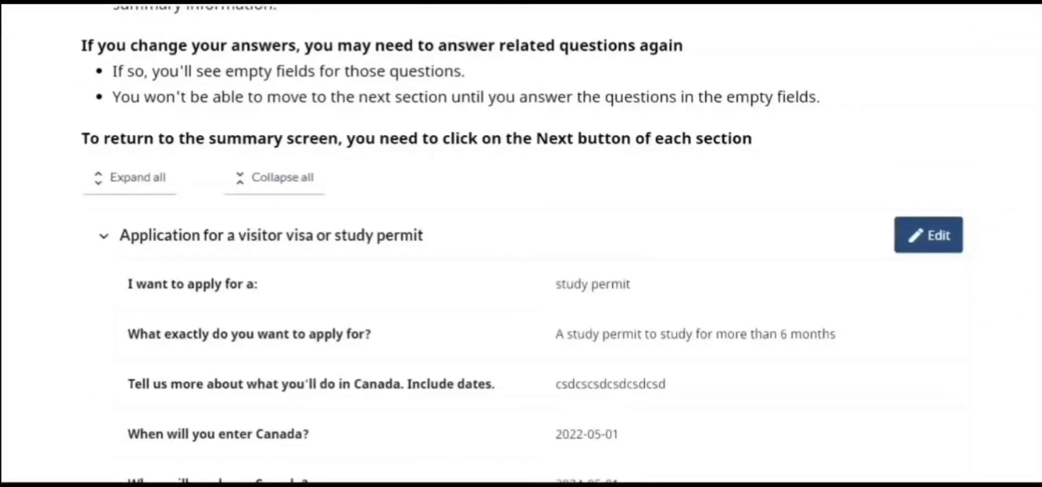
{"action": "scroll", "coordinate": [521, 244], "scroll_direction": "down", "scroll_amount": 15}
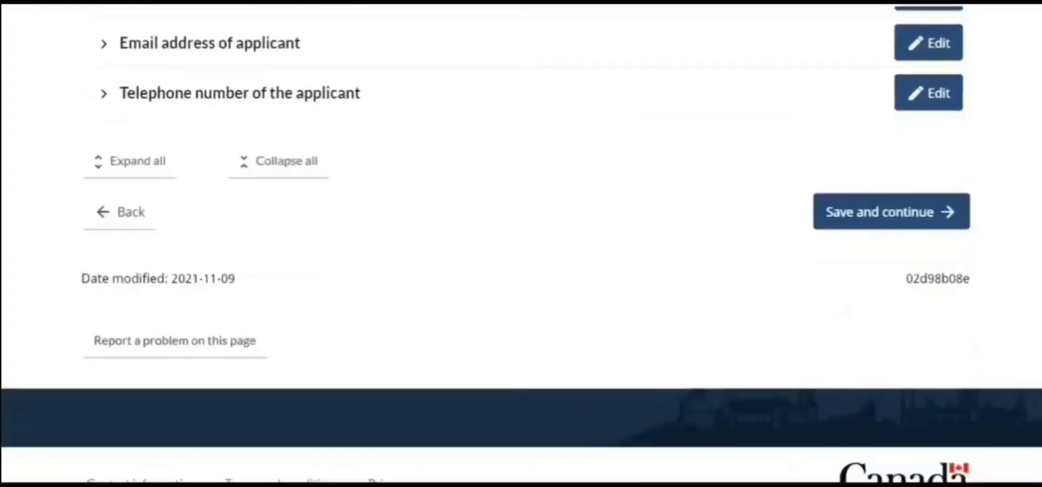
{"action": "left_click", "coordinate": [855, 212]}
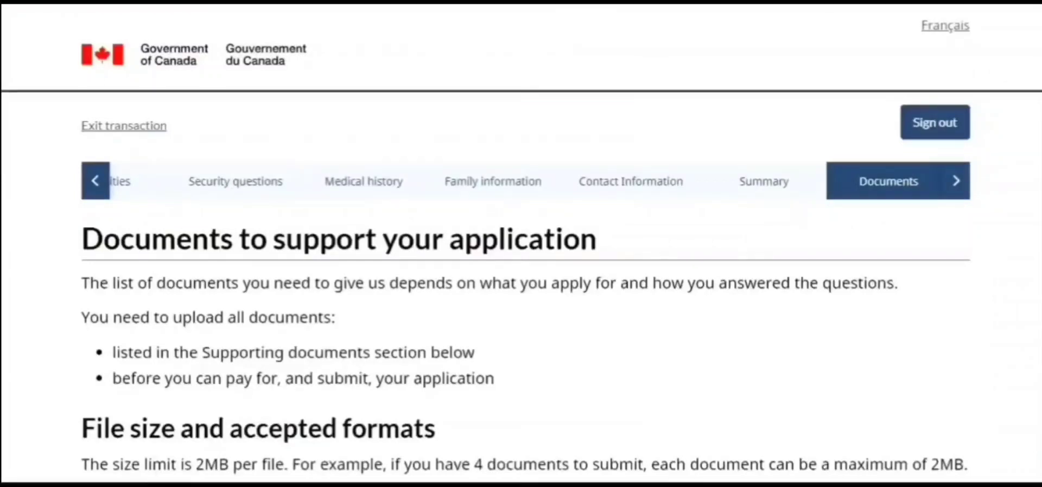
Expand the Consent personal information entry to read its note on releasing case information
{"action": "scroll", "coordinate": [521, 244], "scroll_direction": "down", "scroll_amount": 10}
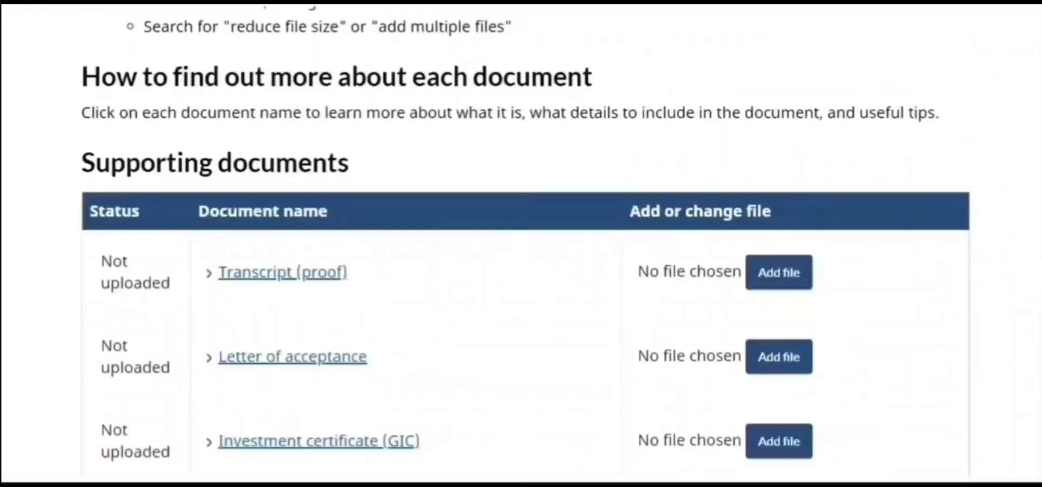
{"action": "scroll", "coordinate": [521, 244], "scroll_direction": "down", "scroll_amount": 7}
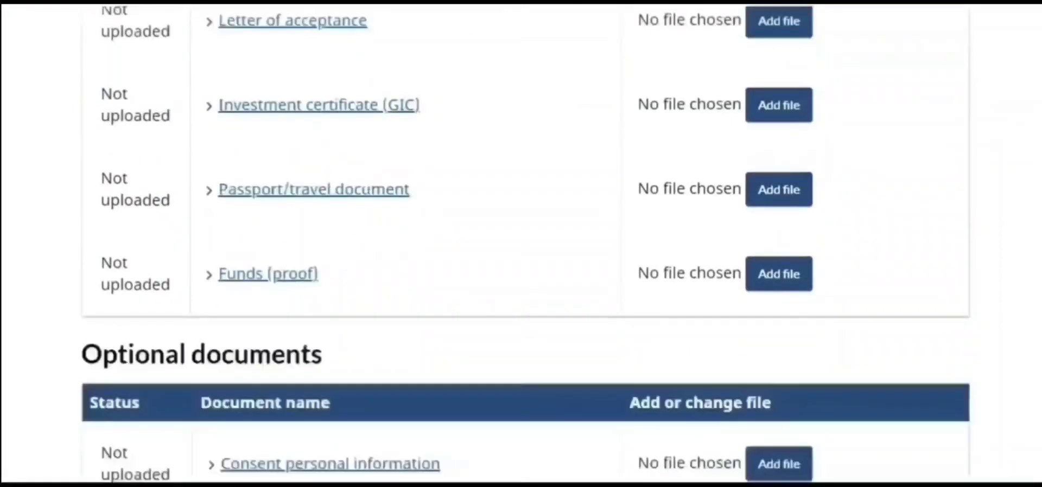
{"action": "scroll", "coordinate": [521, 245], "scroll_direction": "down", "scroll_amount": 3}
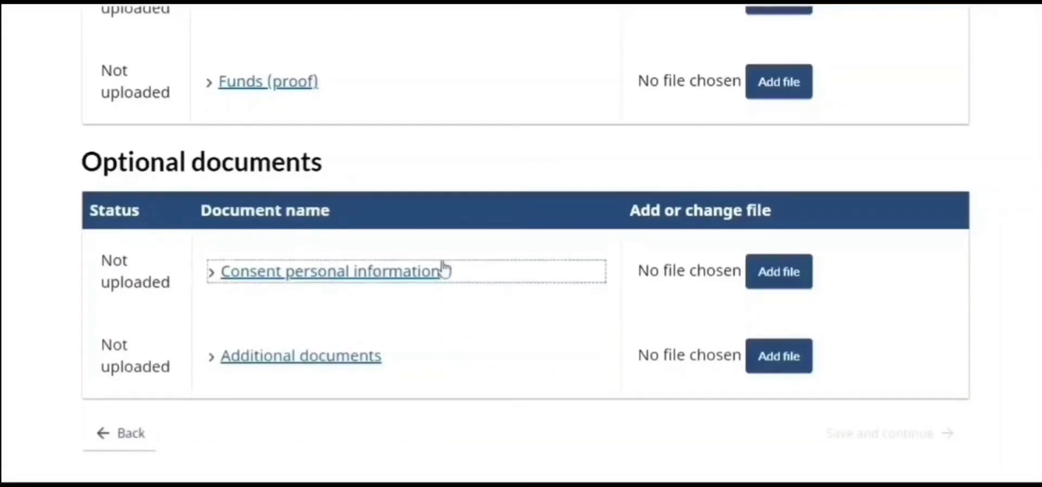
{"action": "left_click", "coordinate": [336, 281]}
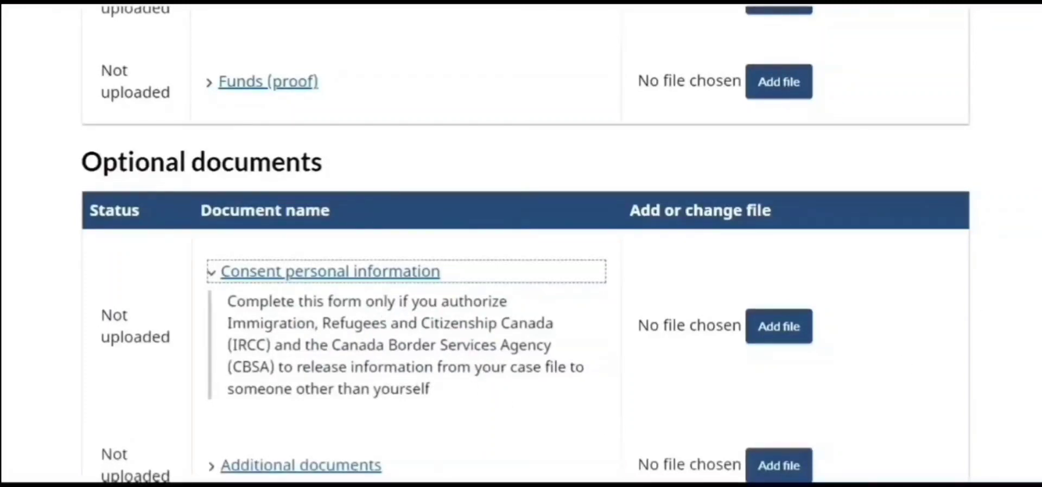
{"action": "scroll", "coordinate": [1037, 260], "scroll_direction": "down", "scroll_amount": 2}
{"action": "scroll", "coordinate": [1037, 261], "scroll_direction": "up", "scroll_amount": 5}
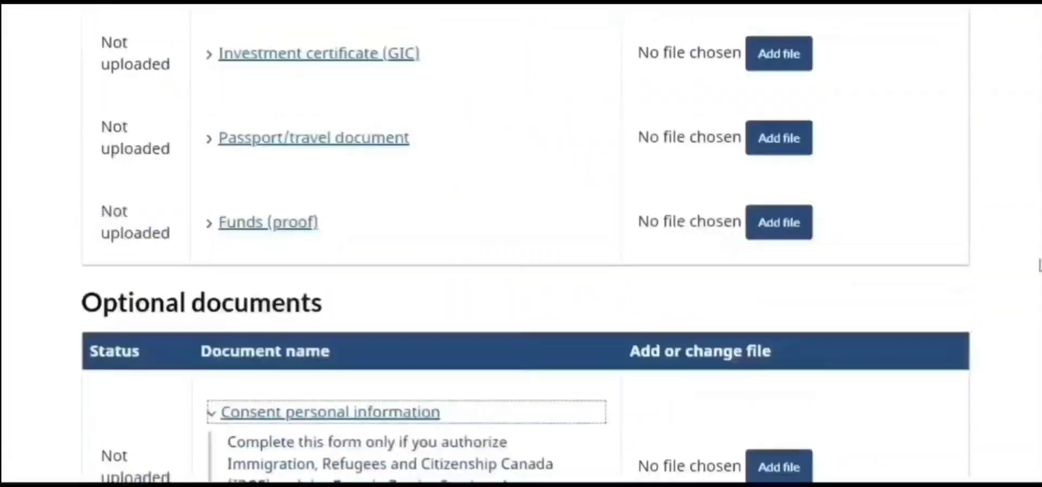